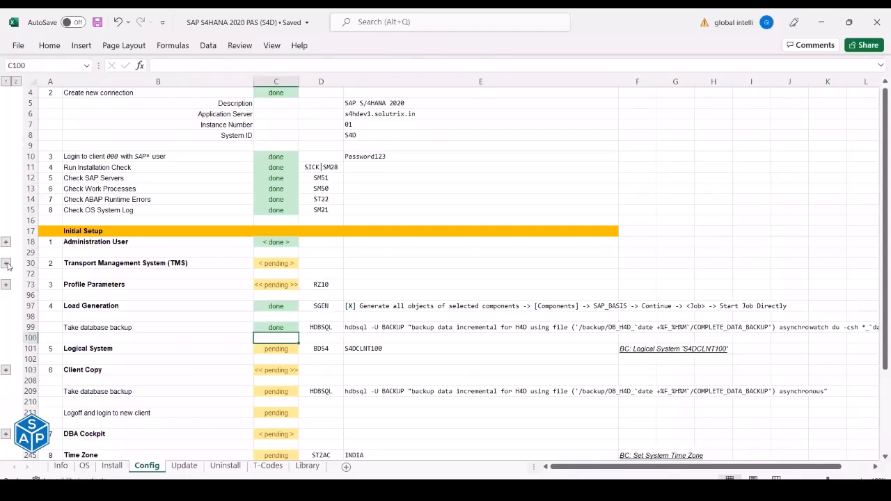
Expand the Transport Management System (TMS) section of the Config sheet, then switch to the B04-BasisP1 session in Remote Desktop Connection Manager.
{"action": "left_click", "coordinate": [6, 263]}
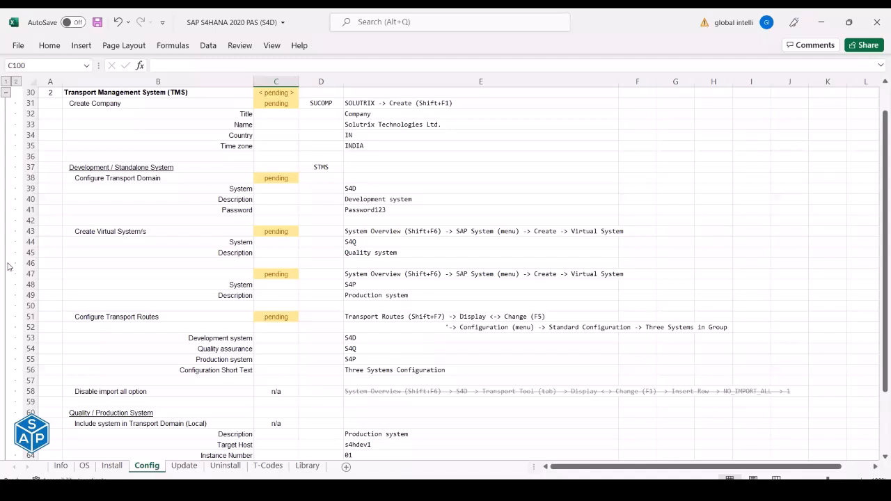
{"action": "left_click", "coordinate": [278, 493]}
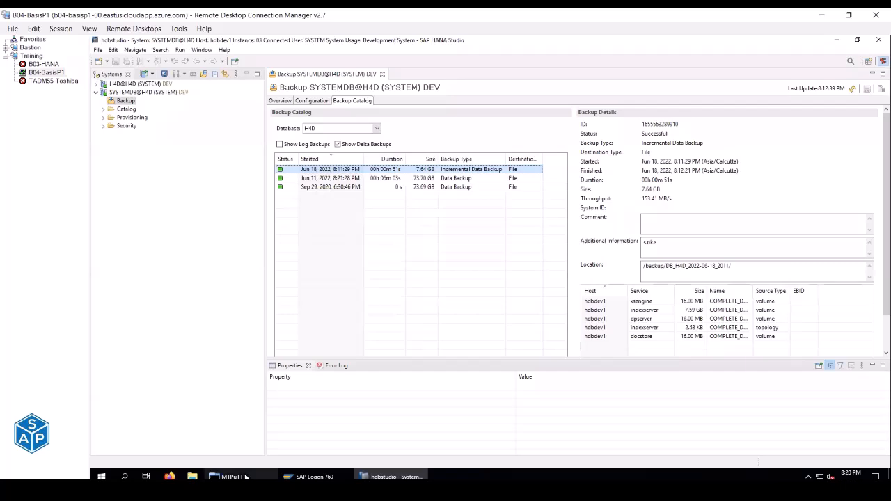
{"action": "left_click", "coordinate": [245, 477]}
{"action": "left_click", "coordinate": [245, 476]}
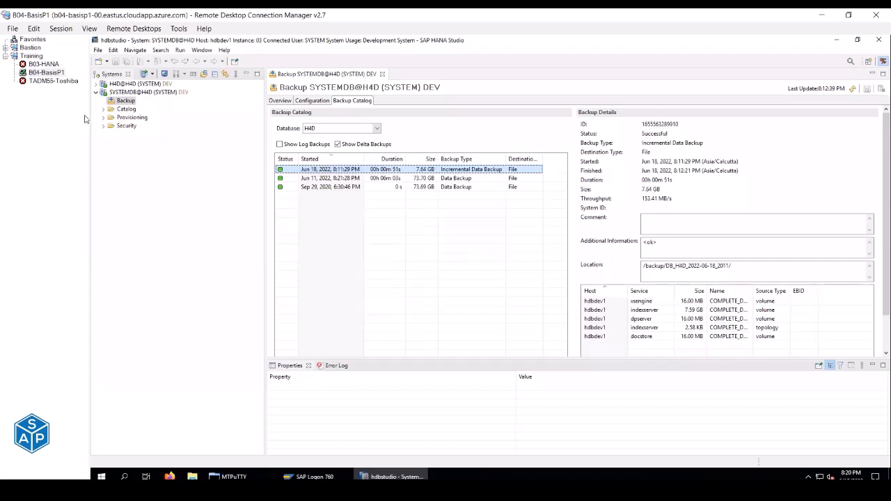
Look through the available actions for the Backup node and the SYSTEMDB@H4D (SYSTEM) system without choosing any.
{"action": "left_click", "coordinate": [126, 102]}
{"action": "right_click", "coordinate": [126, 102]}
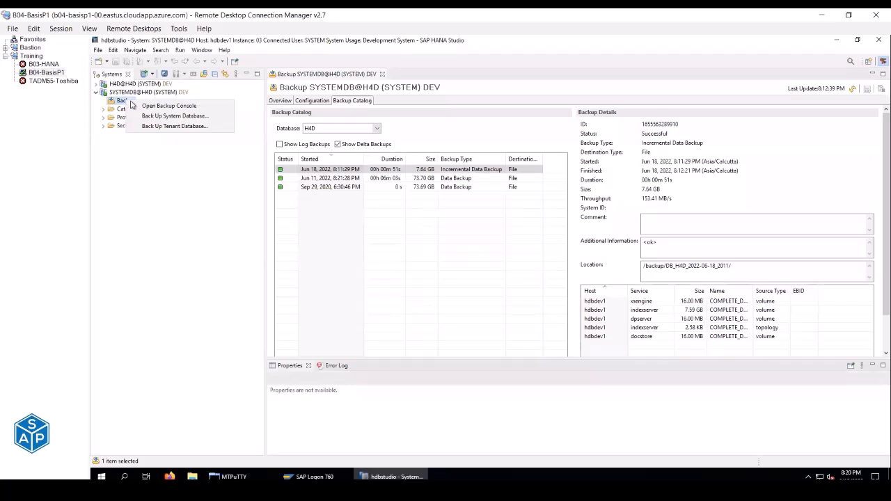
{"action": "left_click", "coordinate": [162, 91]}
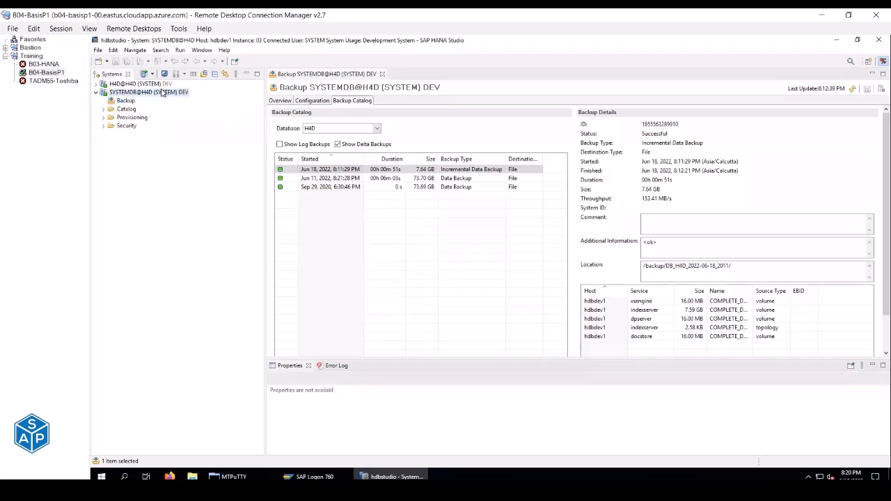
{"action": "right_click", "coordinate": [162, 91]}
{"action": "mouse_move", "coordinate": [177, 98]}
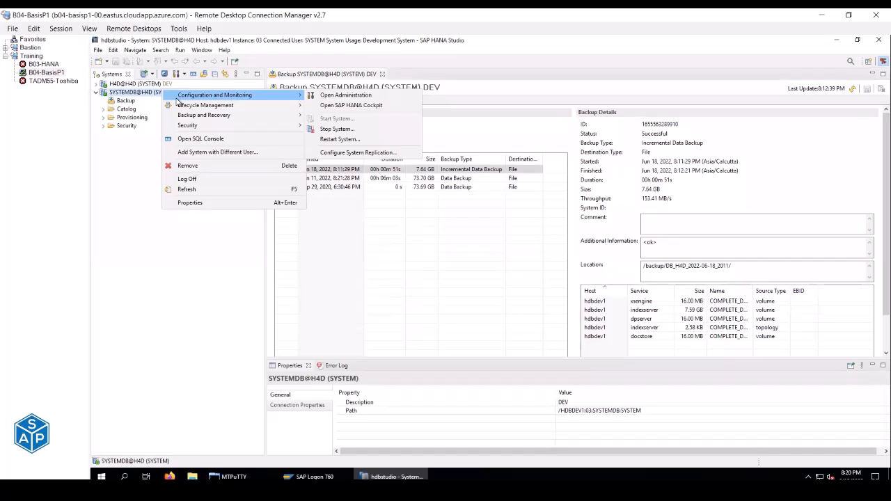
{"action": "left_click", "coordinate": [125, 159]}
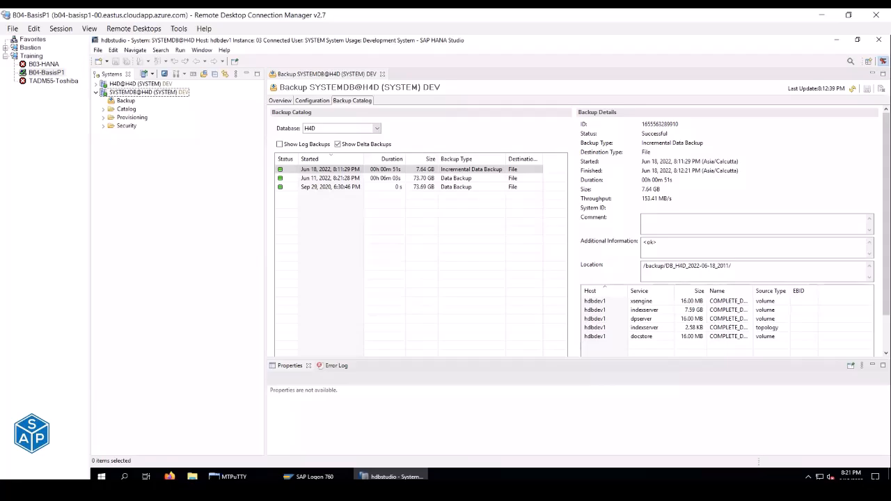
Switch back to the Excel checklist, view the database backup command in E99, and expand the Transport Management System (TMS) section again.
{"action": "key", "text": "alt+Tab"}
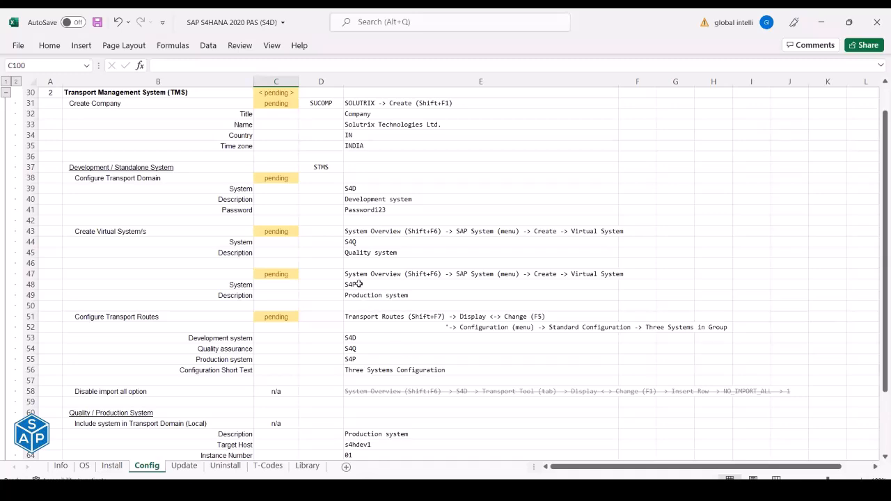
{"action": "scroll", "coordinate": [357, 284], "scroll_direction": "up", "scroll_amount": 3}
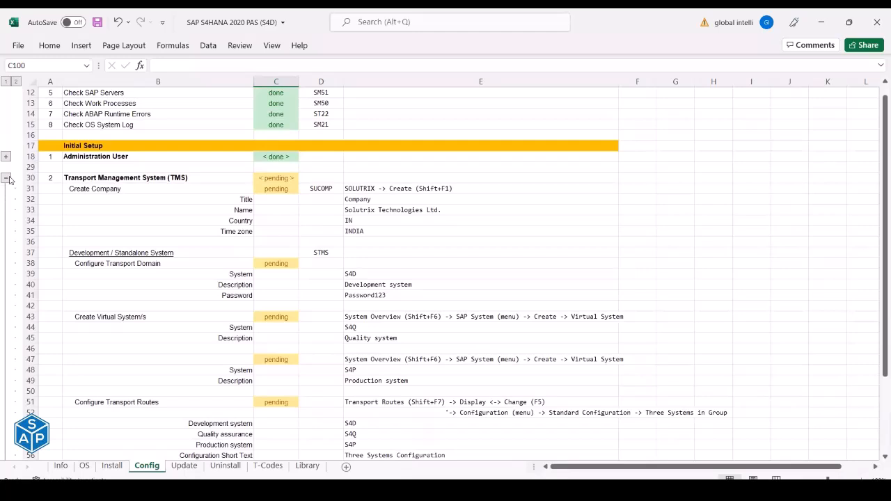
{"action": "left_click", "coordinate": [6, 179]}
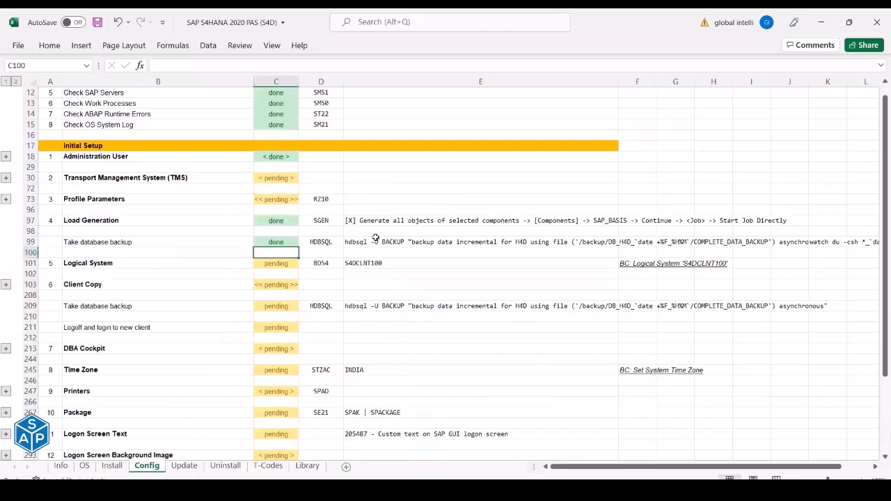
{"action": "left_click", "coordinate": [400, 242]}
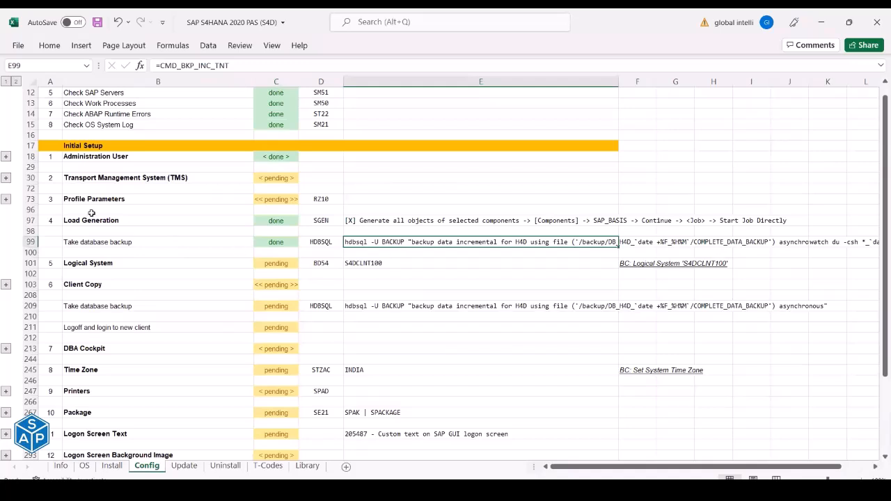
{"action": "left_click", "coordinate": [5, 178]}
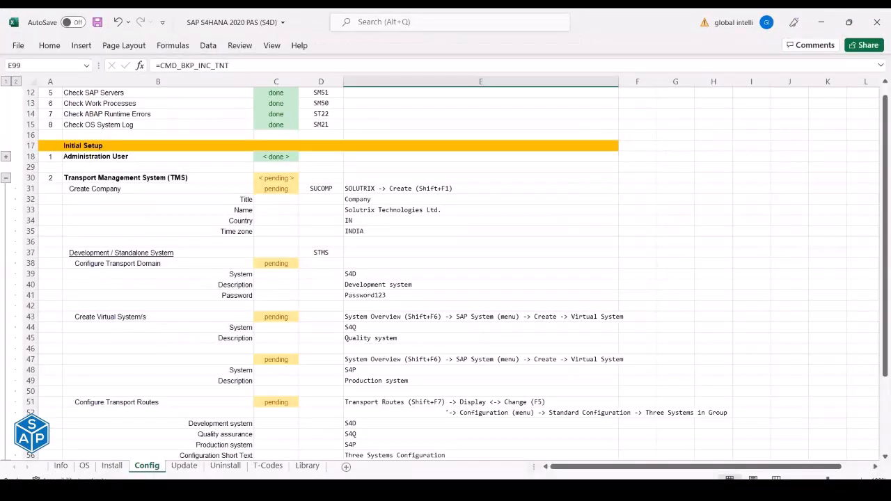
Close the workbook without saving and reopen SAP S4HANA 2020 PAS (S4D) from the Training folder.
{"action": "right_click", "coordinate": [480, 491]}
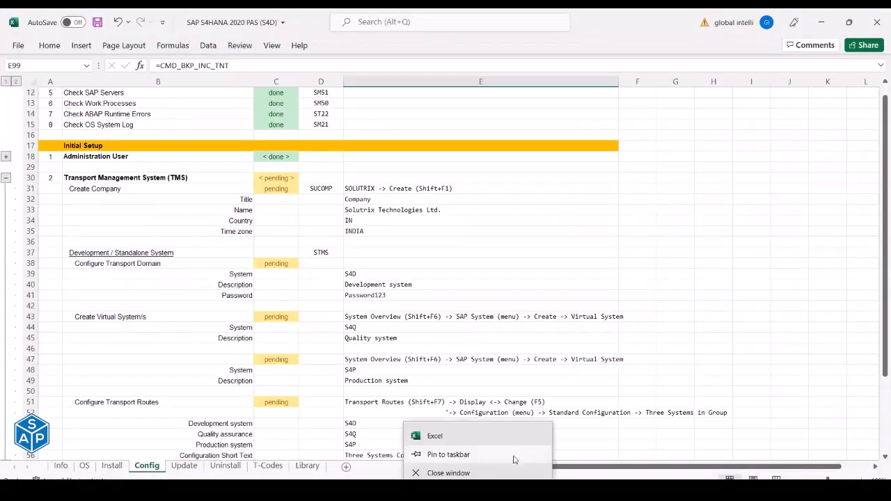
{"action": "left_click", "coordinate": [460, 473]}
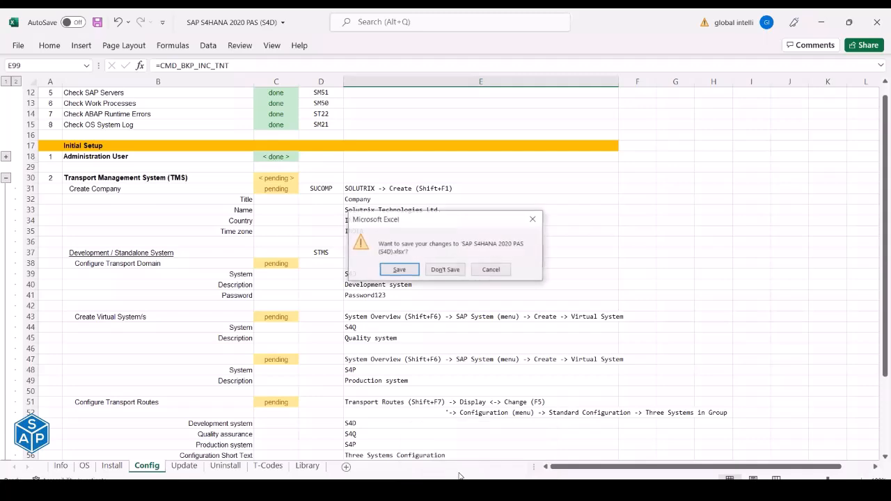
{"action": "left_click", "coordinate": [445, 269]}
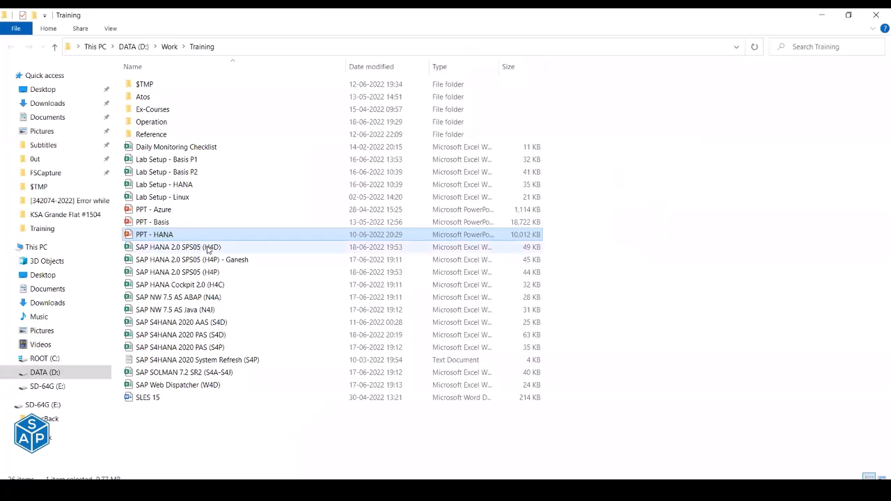
{"action": "double_click", "coordinate": [228, 335]}
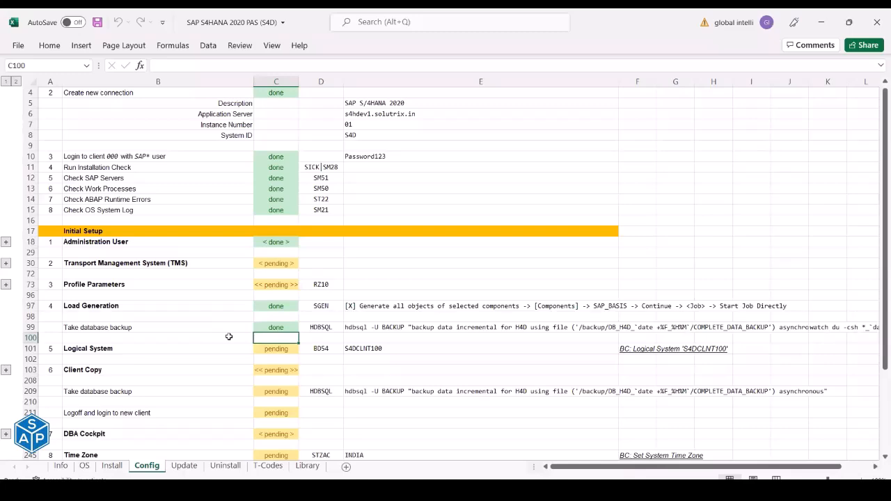
Expand the Transport Management System (TMS) section under Initial Setup on the Config sheet.
{"action": "scroll", "coordinate": [225, 306], "scroll_direction": "down", "scroll_amount": 3}
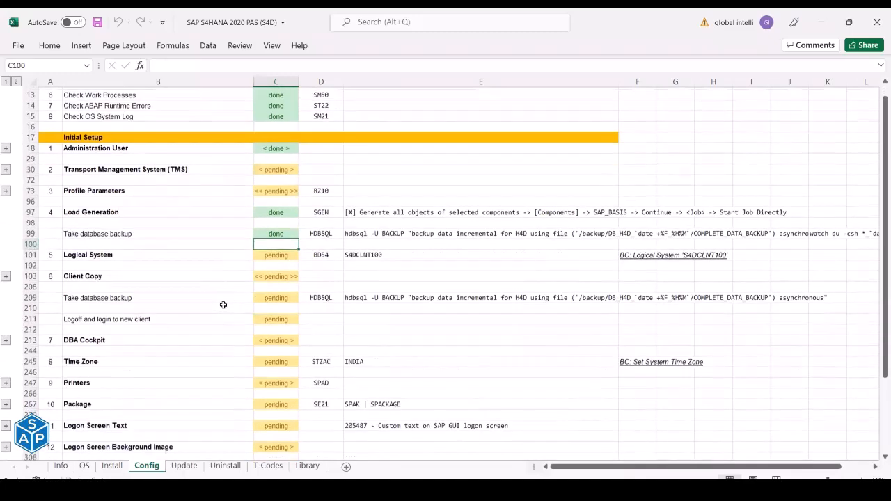
{"action": "scroll", "coordinate": [222, 304], "scroll_direction": "down", "scroll_amount": 2}
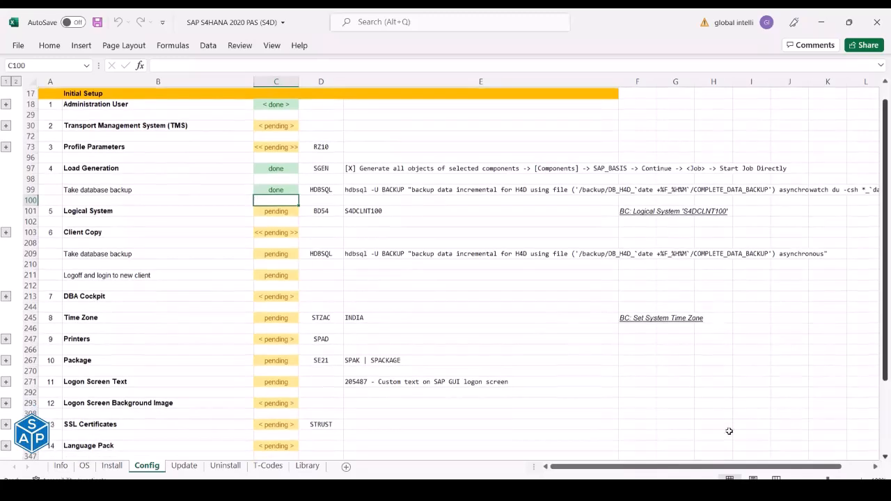
{"action": "left_click", "coordinate": [6, 125]}
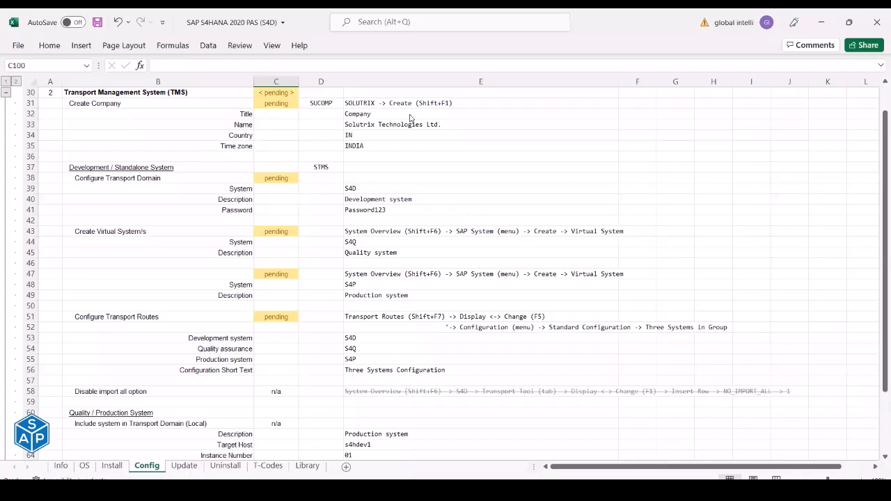
Open the PPT - Basis presentation from the Training folder and go to its TMS Transport Management System slide.
{"action": "key", "text": "alt+Tab"}
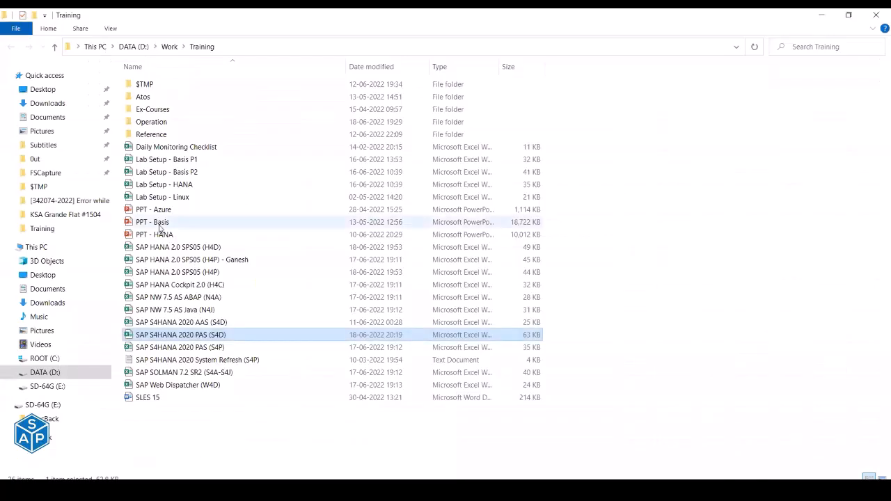
{"action": "double_click", "coordinate": [160, 225]}
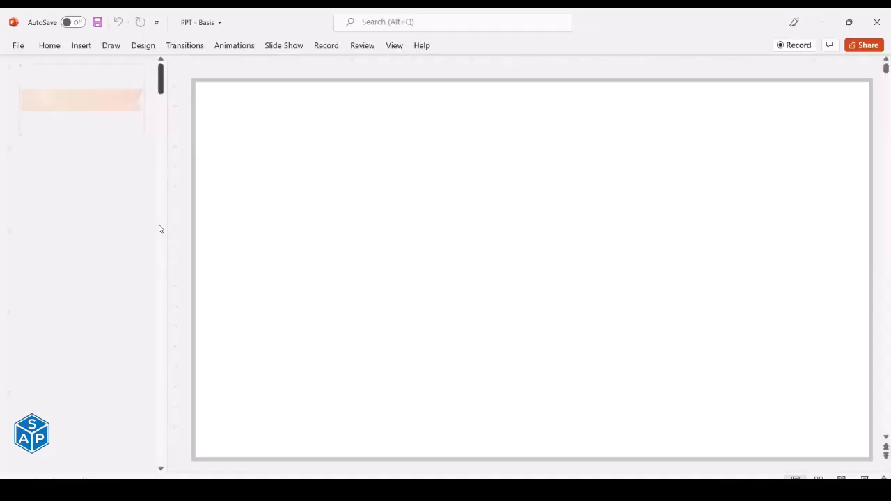
{"action": "left_click", "coordinate": [79, 202]}
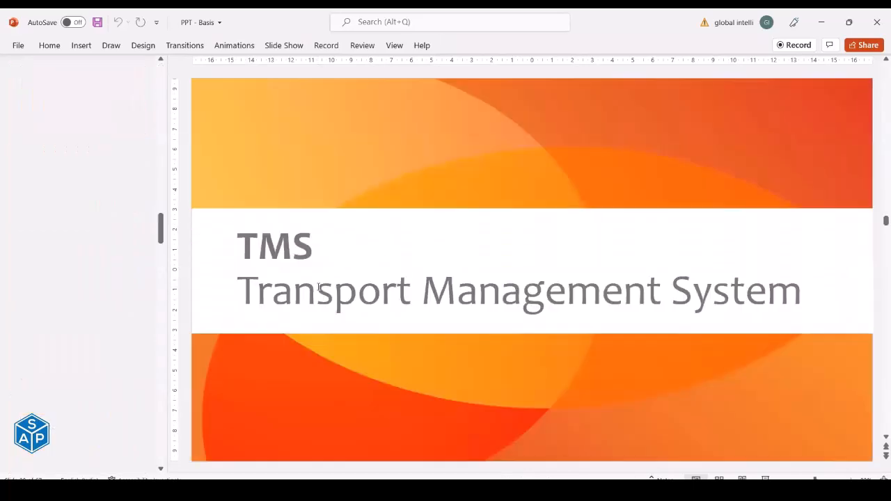
Start the slide show from the TMS title slide and advance to the Three-System Landscape slide.
{"action": "left_click", "coordinate": [320, 291], "text": "ctrl"}
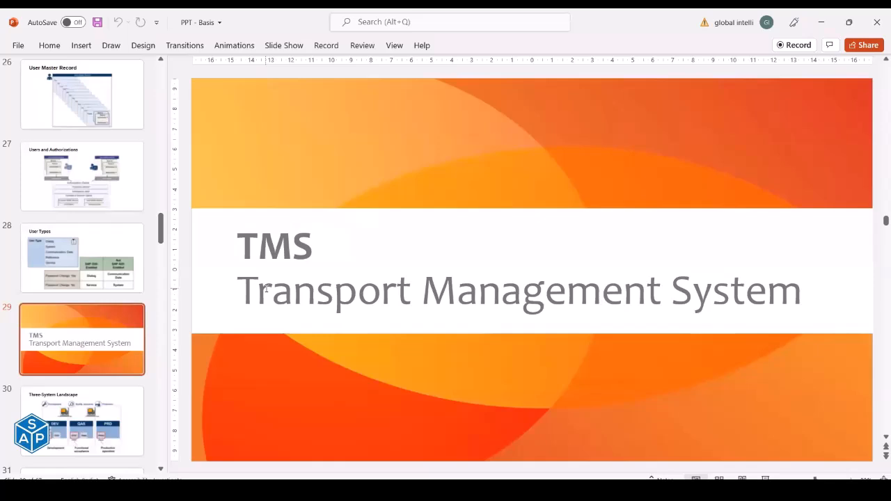
{"action": "key", "text": "shift+F5"}
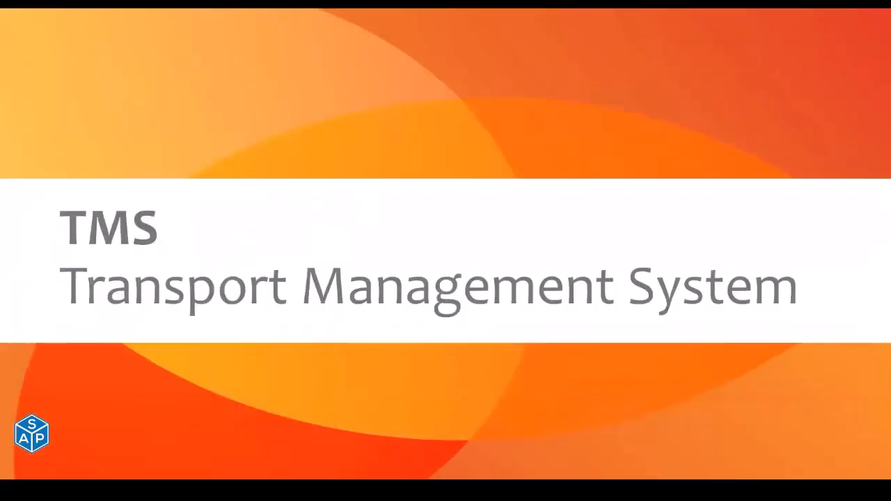
{"action": "key", "text": "Right"}
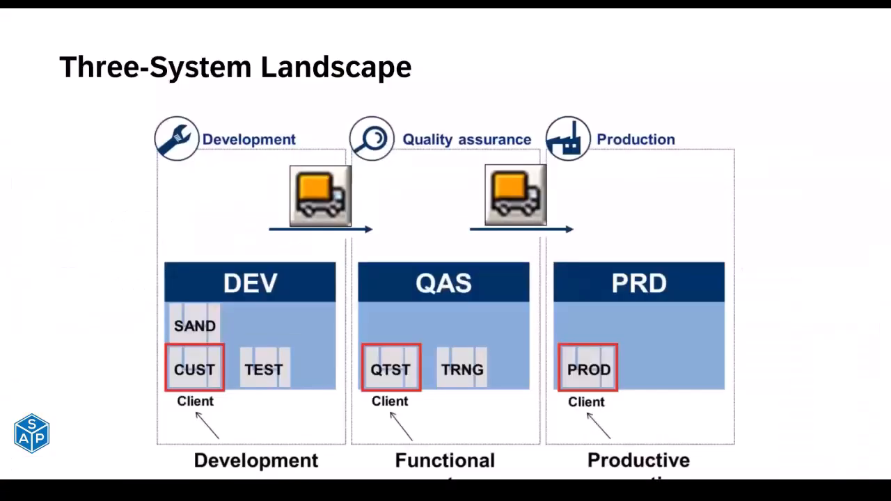
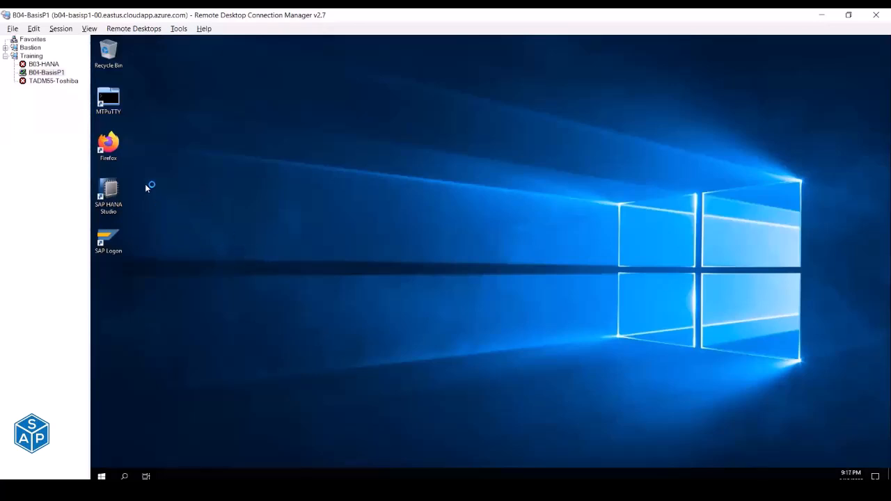
Launch MTPuTTY in the remote session, connect to the H4D server, and change to the database user with su - h4dadm.
{"action": "double_click", "coordinate": [108, 101]}
{"action": "left_click", "coordinate": [118, 80]}
{"action": "double_click", "coordinate": [118, 80]}
{"action": "type", "text": "su - h4dadm"}
{"action": "key", "text": "Up"}
{"action": "key", "text": "Down"}
{"action": "key", "text": "Return"}
Monitor the HANA processes by recalling and running watch 'sapcontrol -nr 03 -function GetProcessList | column -t -s ","'.
{"action": "key", "text": "Up"}
{"action": "key", "text": "Up"}
{"action": "key", "text": "Up"}
{"action": "key", "text": "Up"}
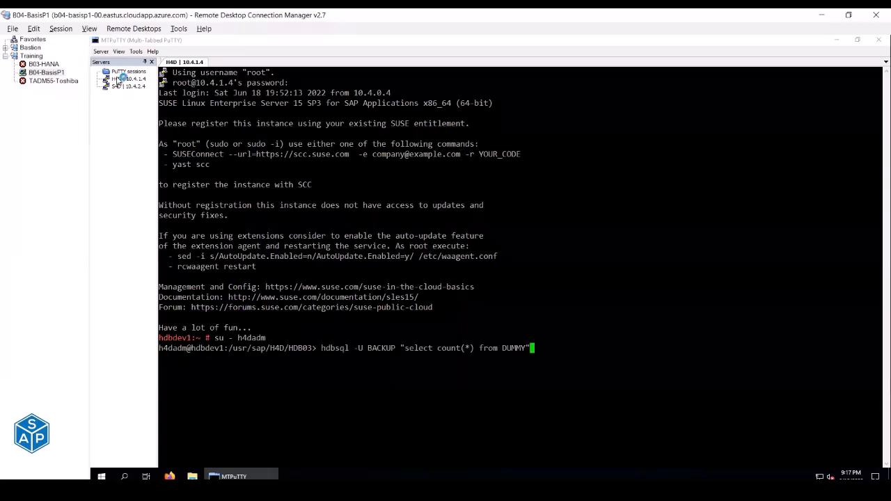
{"action": "key", "text": "Up"}
{"action": "key", "text": "Up"}
{"action": "key", "text": "Up"}
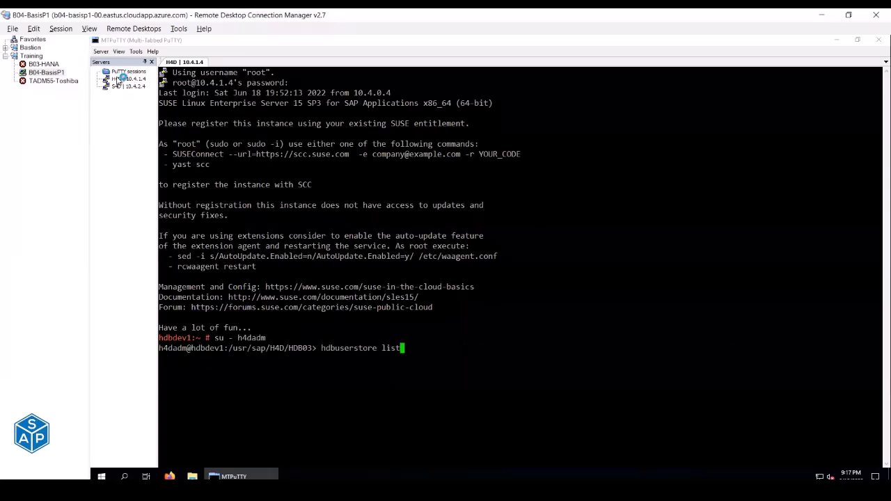
{"action": "key", "text": "Up"}
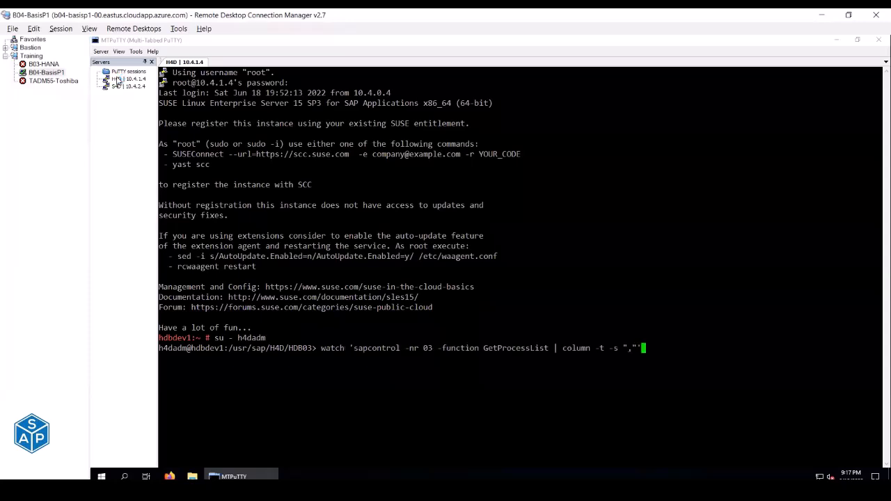
{"action": "key", "text": "Return"}
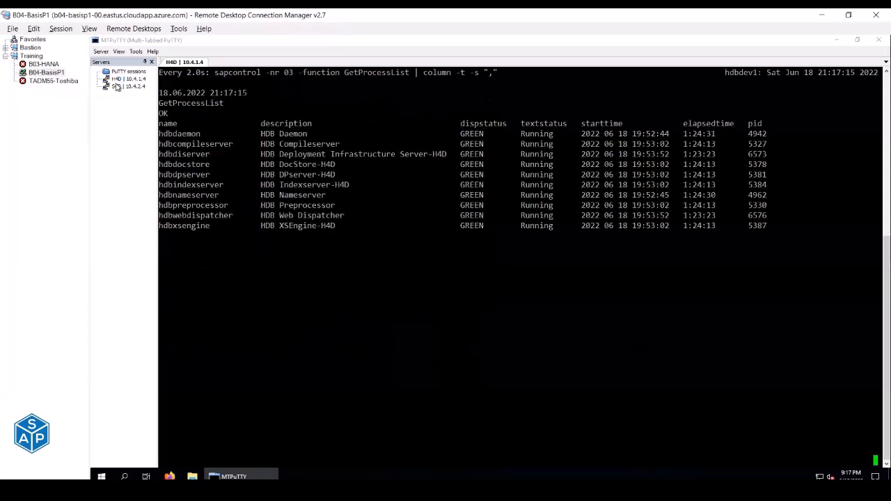
Connect to the S4D server in a second session and change to the SAP administration user with su - s4dadm.
{"action": "double_click", "coordinate": [123, 87]}
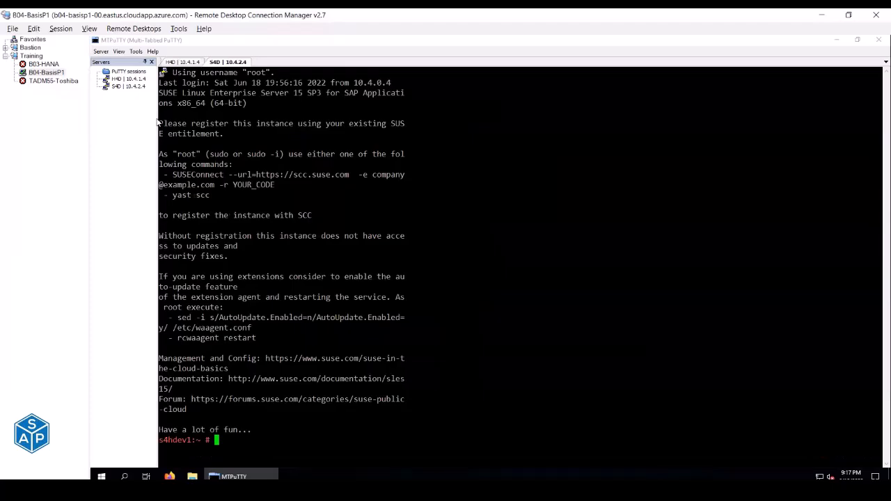
{"action": "type", "text": "su - s4dadm"}
{"action": "key", "text": "Return"}
Recall and run the watch command that lists sapcontrol GetProcessList for S4D instances 00 and 01.
{"action": "key", "text": "Up"}
{"action": "key", "text": "Up"}
{"action": "key", "text": "Down"}
{"action": "key", "text": "Return"}
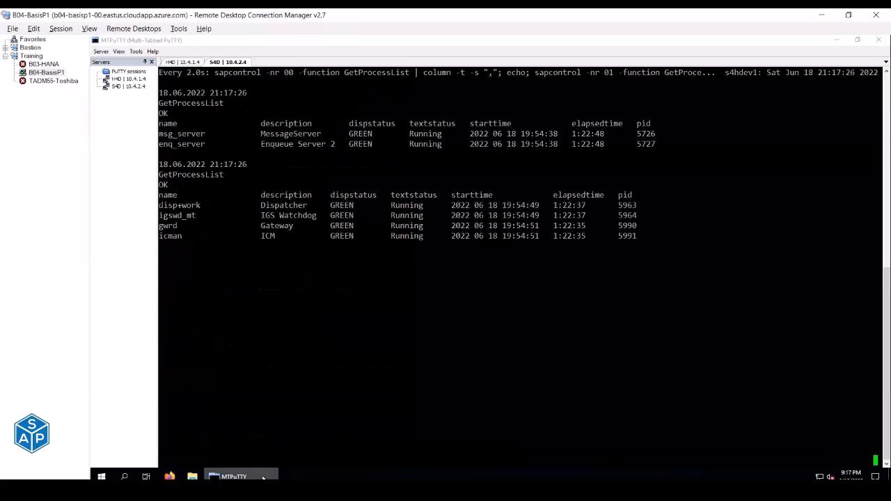
Minimize MTPuTTY, launch SAP HANA Studio, and close the Backup SYSTEMDB@H4D (SYSTEM) editor.
{"action": "left_click", "coordinate": [263, 478]}
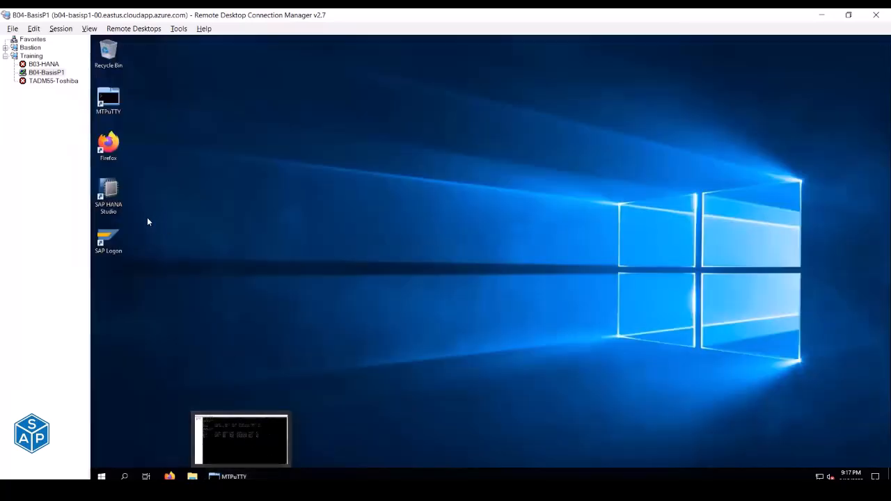
{"action": "double_click", "coordinate": [108, 214]}
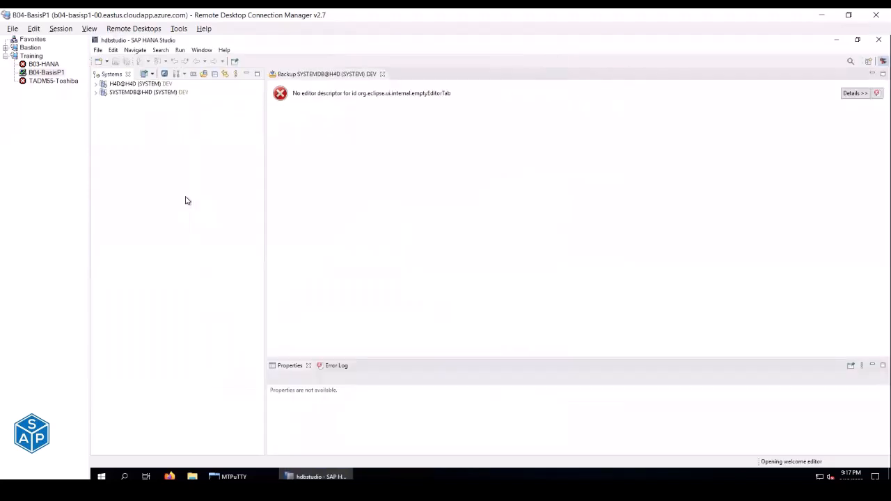
{"action": "left_click", "coordinate": [382, 74]}
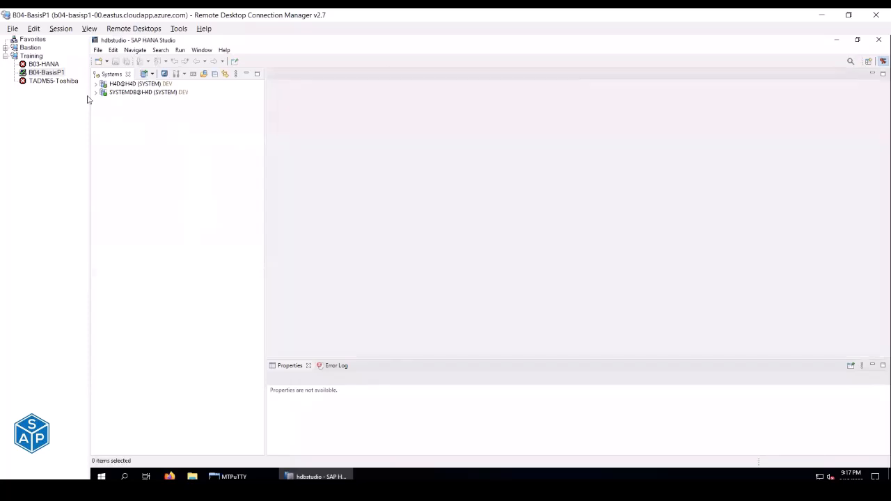
Open the Backup editor of SYSTEMDB@H4D and show the backup catalog for the H4D database.
{"action": "left_click", "coordinate": [96, 93]}
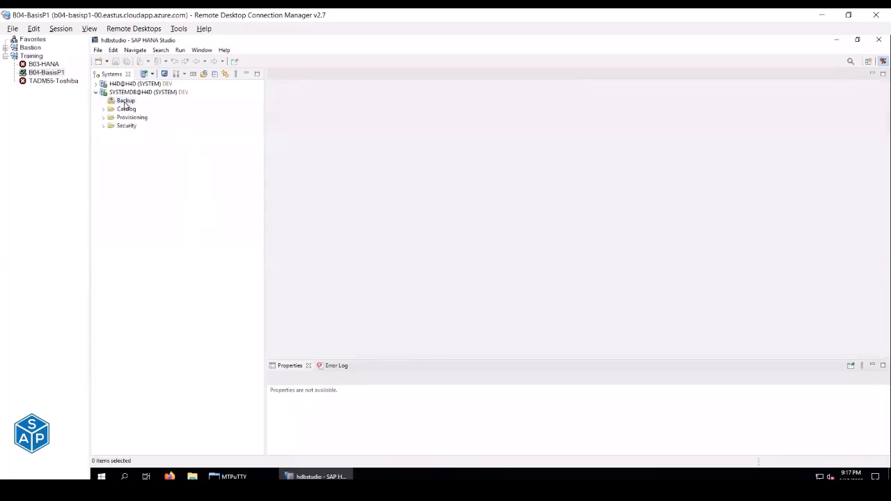
{"action": "double_click", "coordinate": [125, 101]}
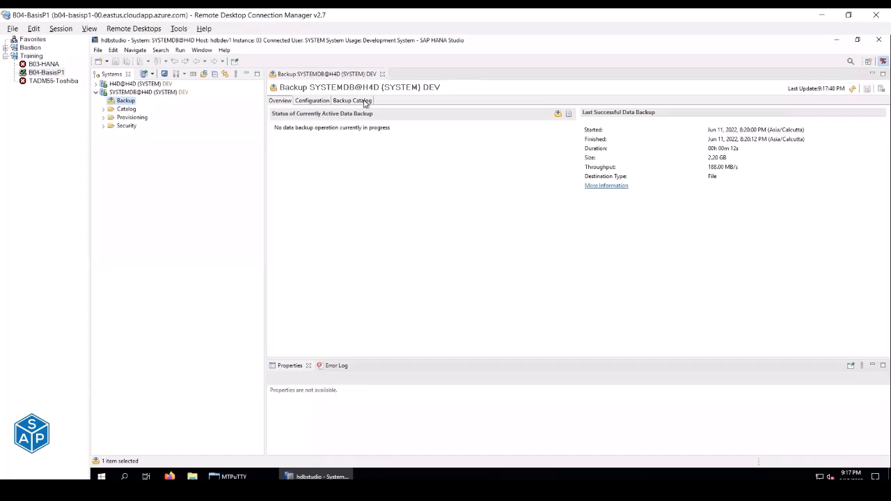
{"action": "left_click", "coordinate": [364, 102]}
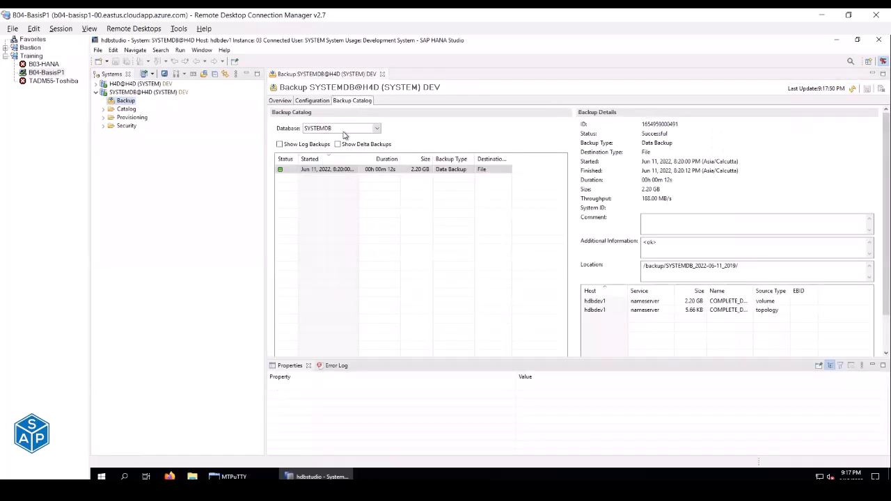
{"action": "left_click", "coordinate": [344, 131]}
{"action": "left_click", "coordinate": [324, 144]}
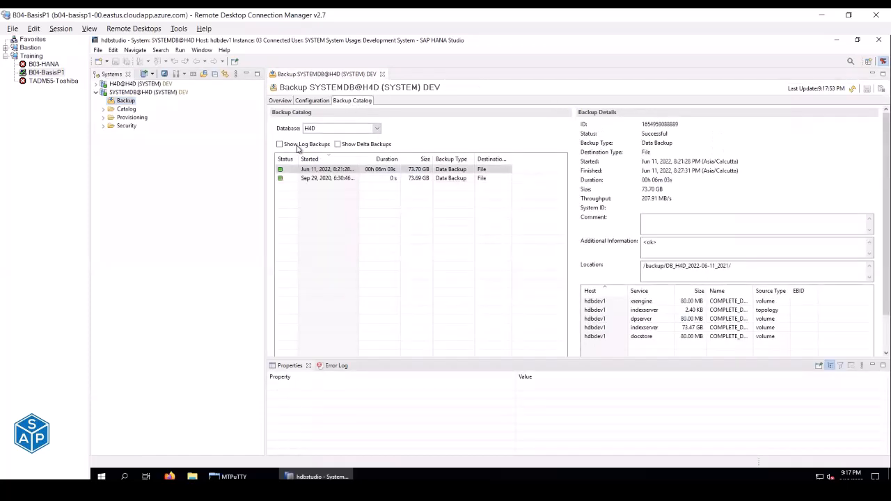
Include delta backups in the H4D backup catalog and widen the Started and Backup Type columns to fit.
{"action": "left_click", "coordinate": [337, 144]}
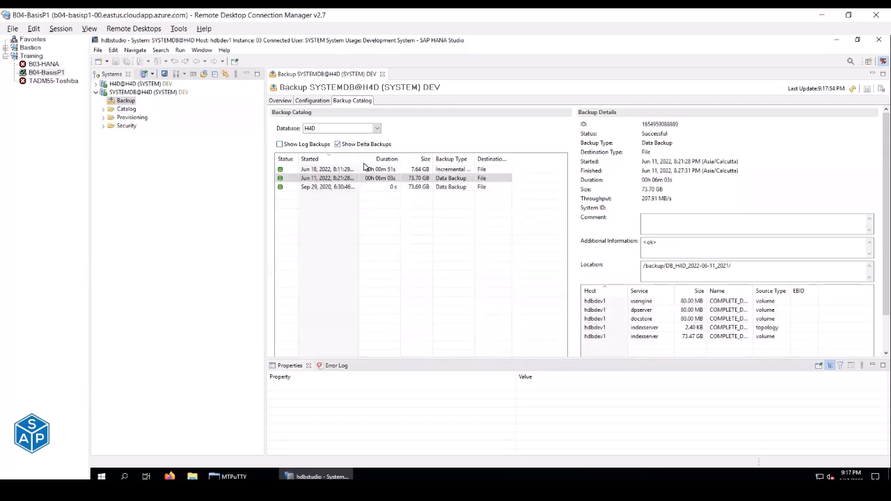
{"action": "double_click", "coordinate": [359, 159]}
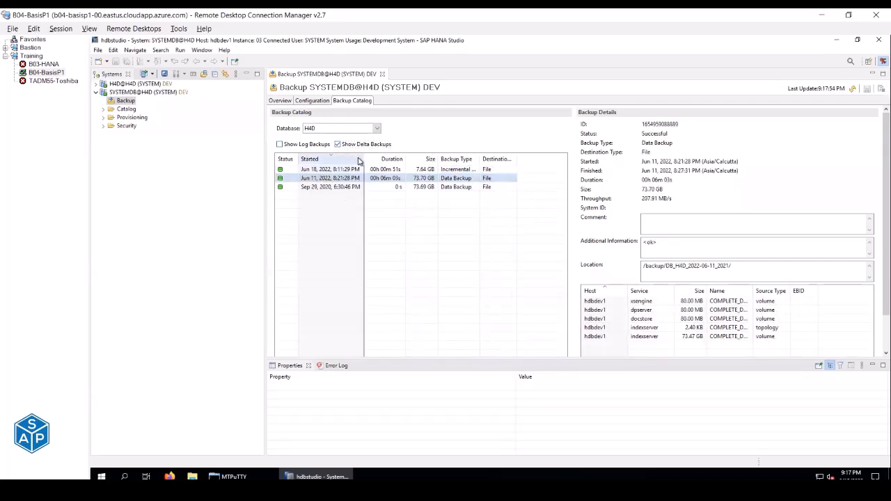
{"action": "double_click", "coordinate": [477, 159]}
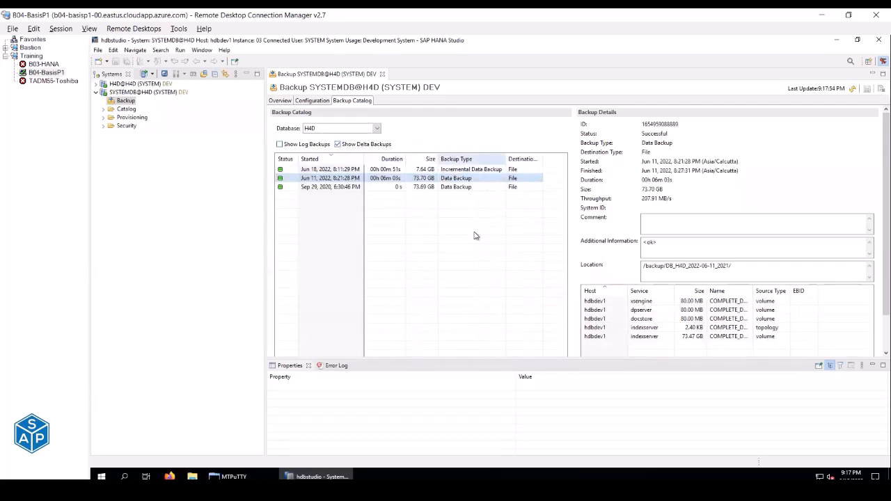
Minimize HANA Studio, launch SAP Logon, and log on to SAP S/4HANA 2020 client 000 as SAPADMIN with the account password.
{"action": "left_click", "coordinate": [316, 476]}
{"action": "double_click", "coordinate": [121, 249]}
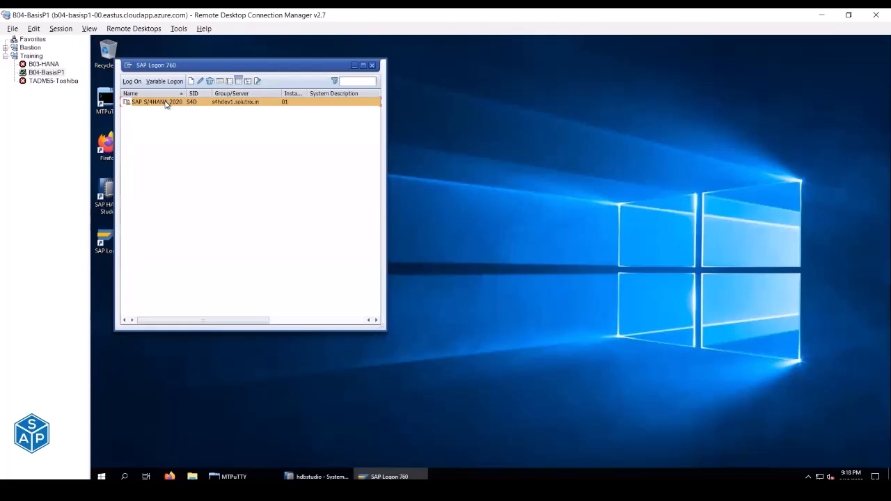
{"action": "double_click", "coordinate": [160, 102]}
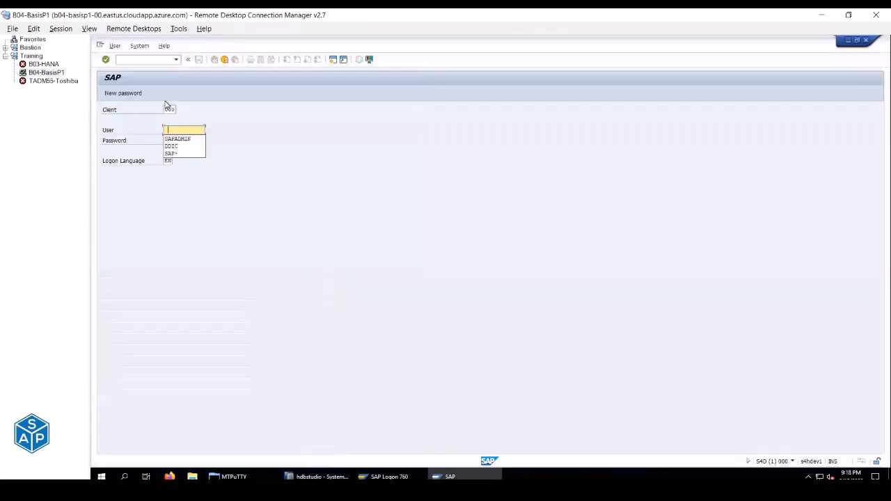
{"action": "key", "text": "Tab"}
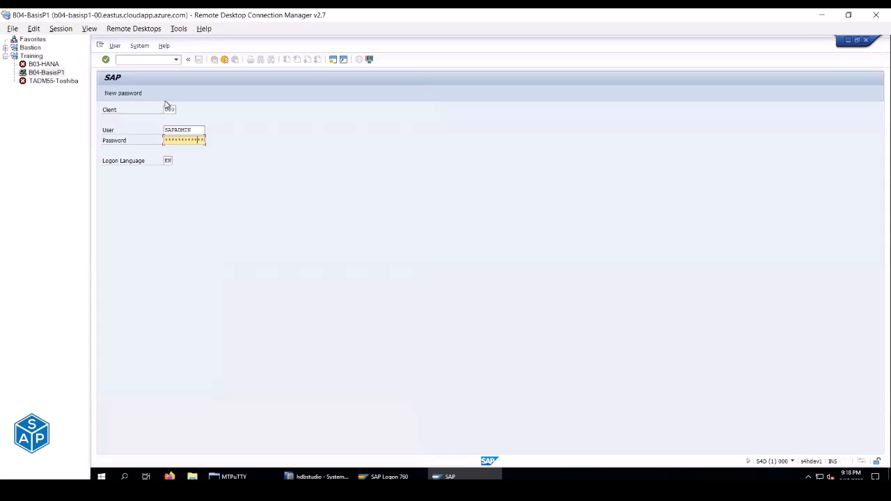
{"action": "key", "text": "Return"}
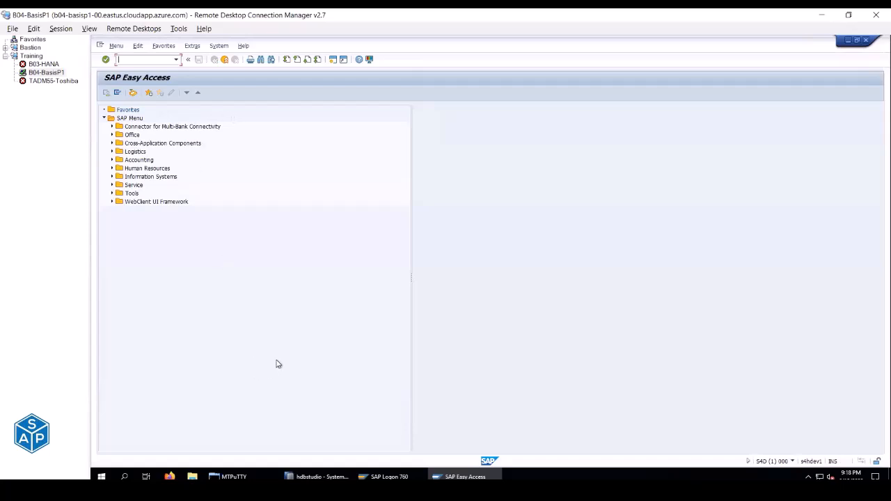
Switch to the S4D Excel checklist and examine the Create Company task under Transport Management System (TMS).
{"action": "key", "text": "alt+Tab"}
{"action": "key", "text": "alt+Tab"}
{"action": "key", "text": "alt+Tab"}
{"action": "key", "text": "alt+Tab"}
{"action": "key", "text": "alt+Tab"}
{"action": "key", "text": "alt+Tab"}
{"action": "key", "text": "alt+Tab"}
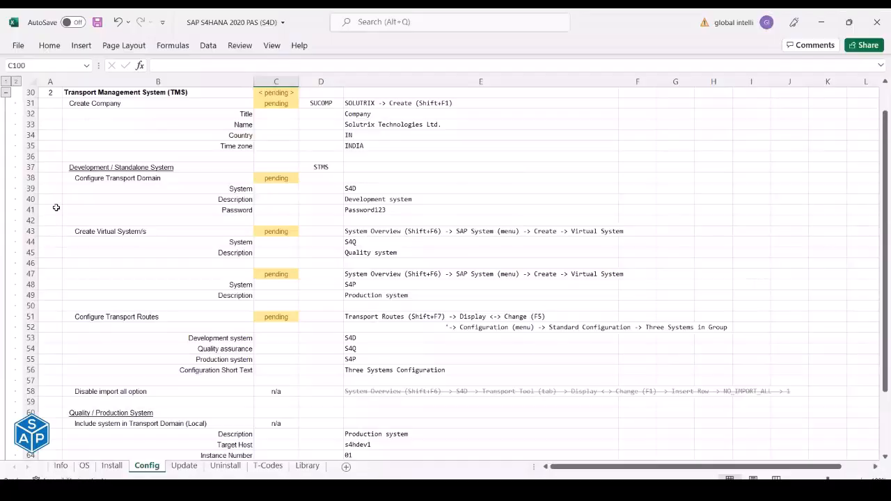
{"action": "left_click", "coordinate": [120, 93]}
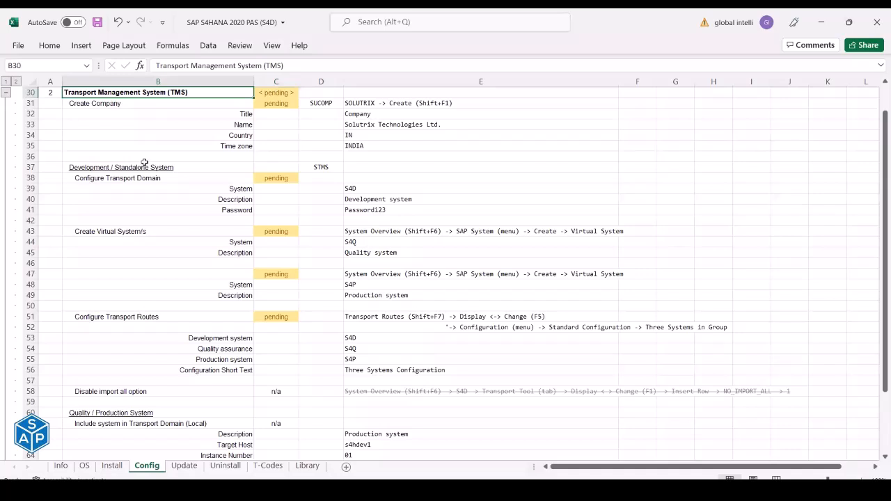
{"action": "left_click", "coordinate": [108, 104]}
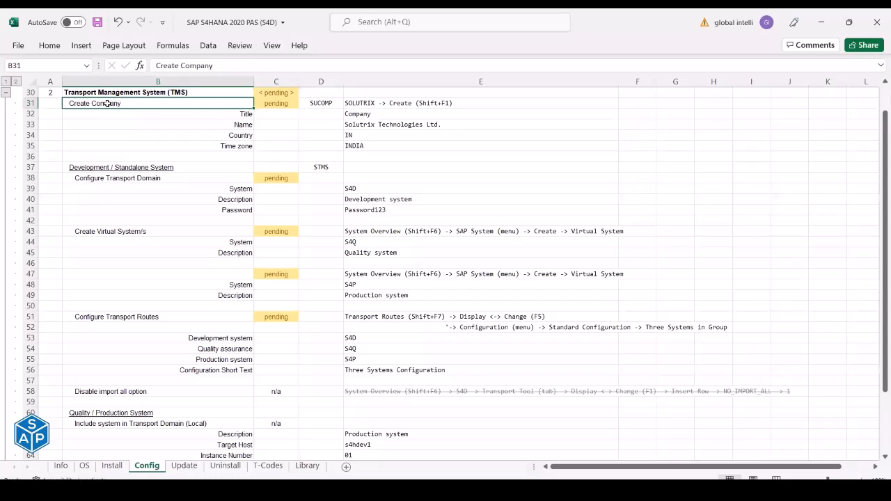
{"action": "key", "text": "alt+Tab"}
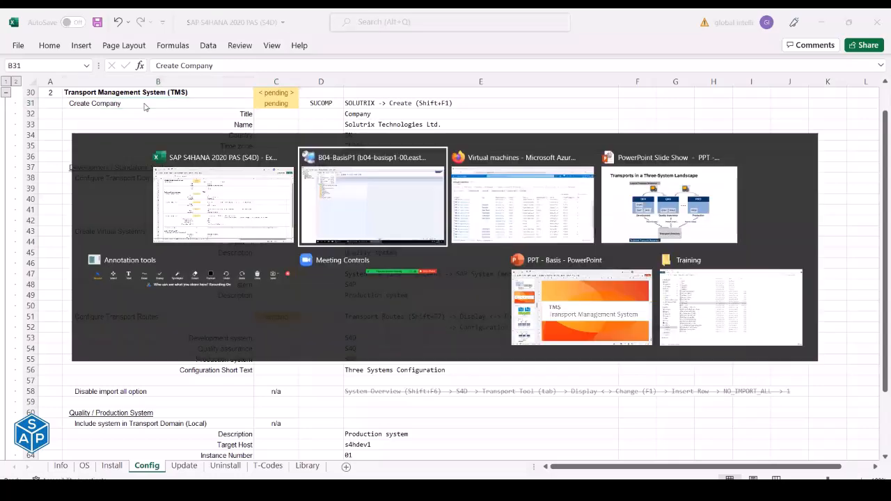
{"action": "key", "text": "alt+Tab"}
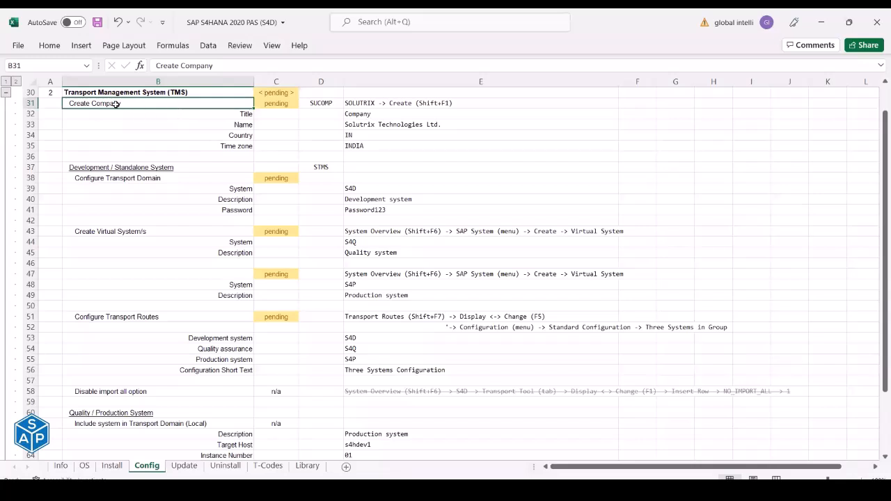
Copy transaction code SUCOMP from the checklist, run it in the S4D SAP session, and look up the existing company addresses.
{"action": "left_click", "coordinate": [333, 102]}
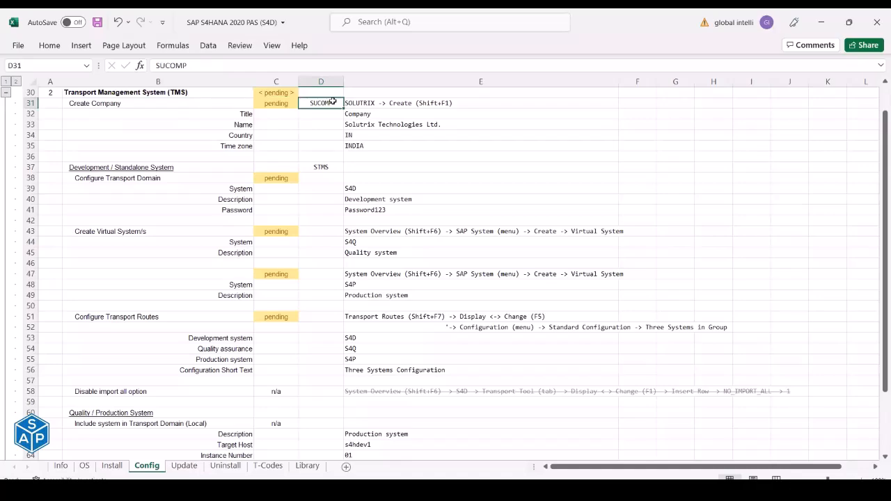
{"action": "key", "text": "ctrl+c"}
{"action": "key", "text": "alt+Tab"}
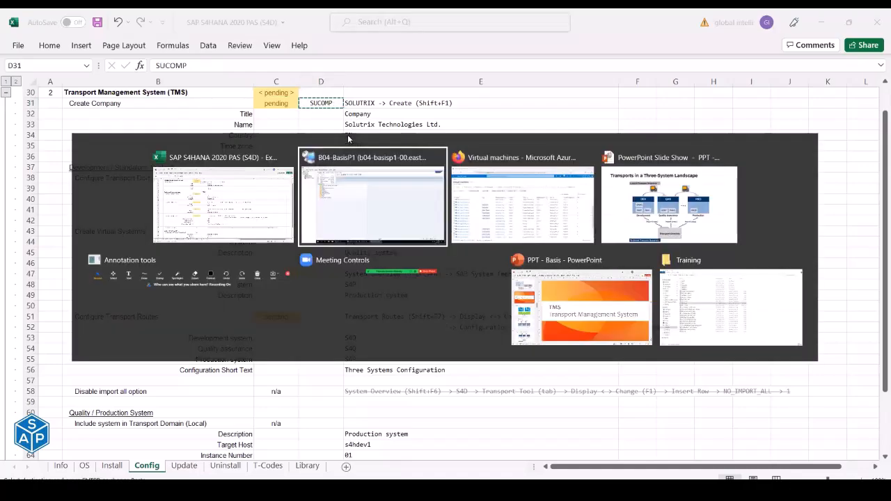
{"action": "key", "text": "ctrl+v"}
{"action": "key", "text": "Return"}
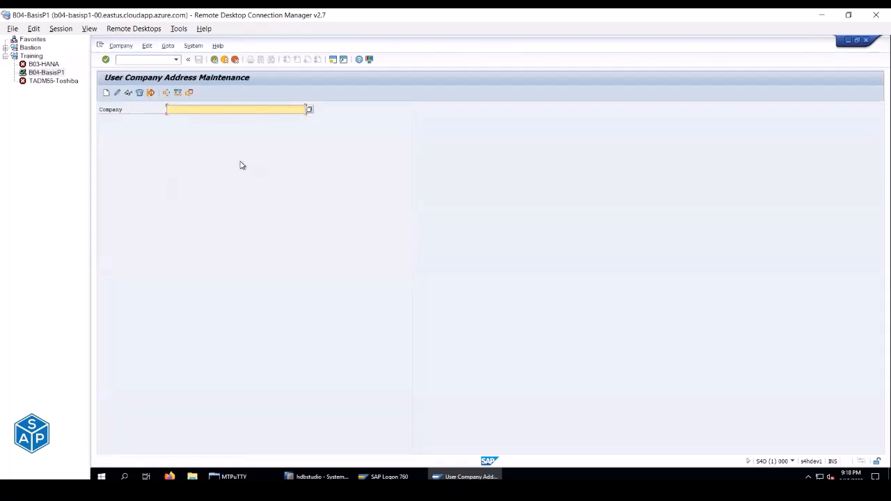
{"action": "key", "text": "F4"}
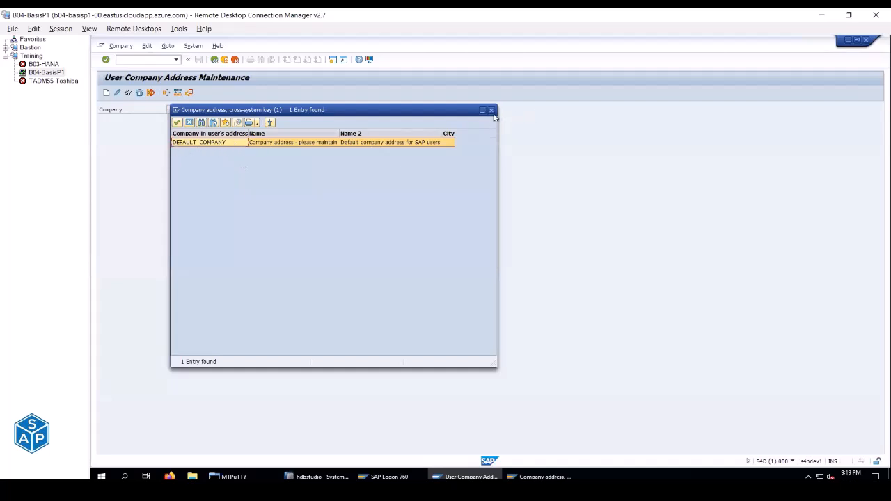
{"action": "left_click", "coordinate": [491, 111]}
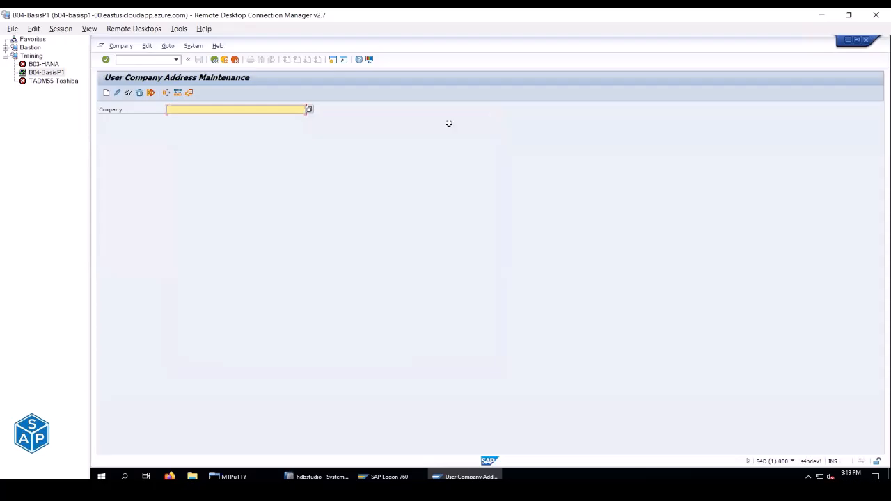
Copy the company key SOLUTRIX from the Excel checklist and start creating that company in SAP.
{"action": "key", "text": "alt+Tab"}
{"action": "left_click", "coordinate": [356, 103]}
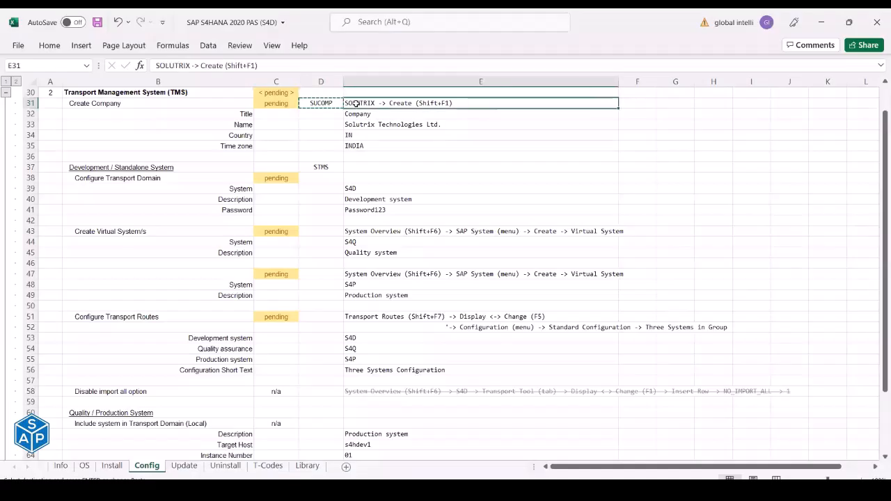
{"action": "double_click", "coordinate": [183, 65]}
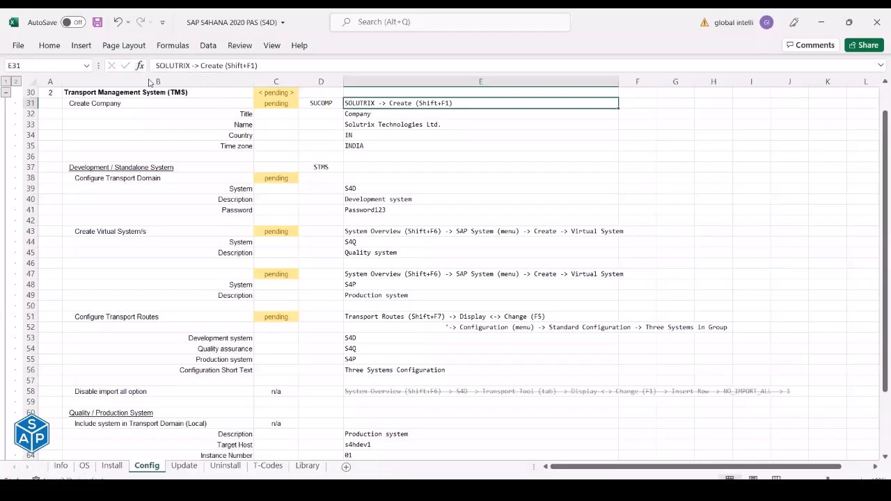
{"action": "key", "text": "alt+Tab"}
{"action": "key", "text": "ctrl+v"}
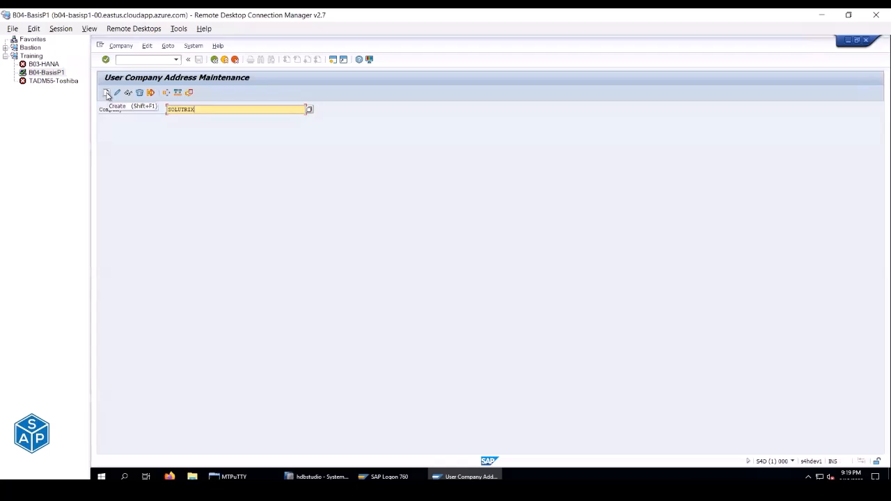
{"action": "left_click", "coordinate": [108, 94]}
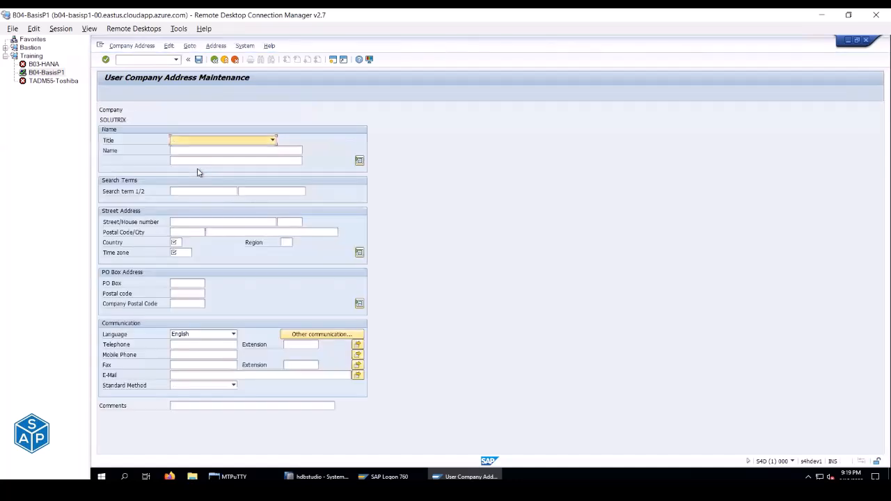
Check the title value in the Excel checklist and set the SOLUTRIX company's title to Company.
{"action": "key", "text": "alt+Tab"}
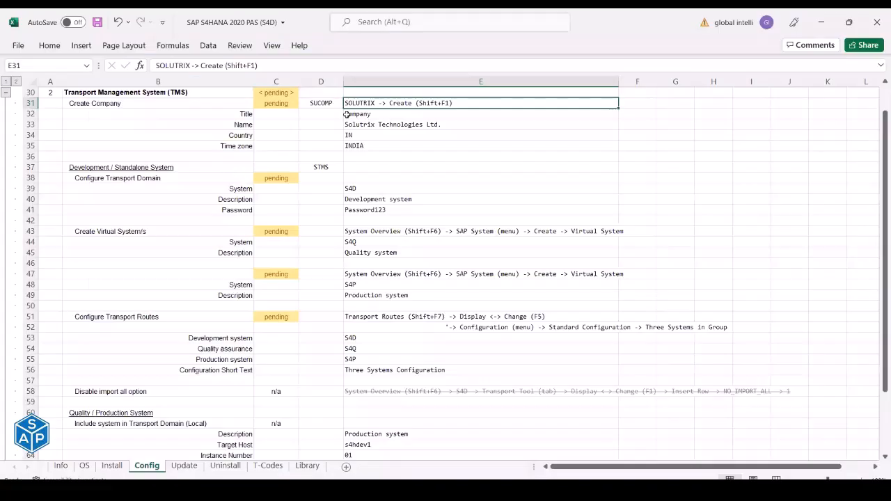
{"action": "left_click", "coordinate": [351, 113]}
{"action": "key", "text": "alt+Tab"}
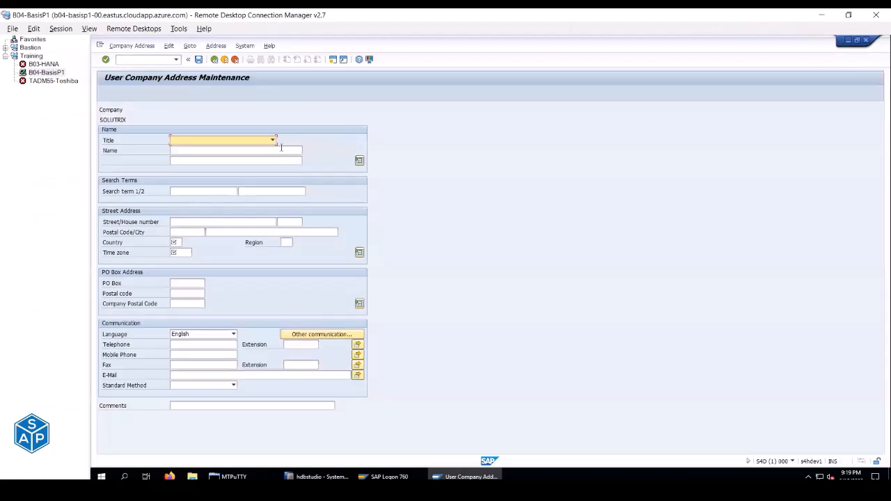
{"action": "left_click", "coordinate": [272, 141]}
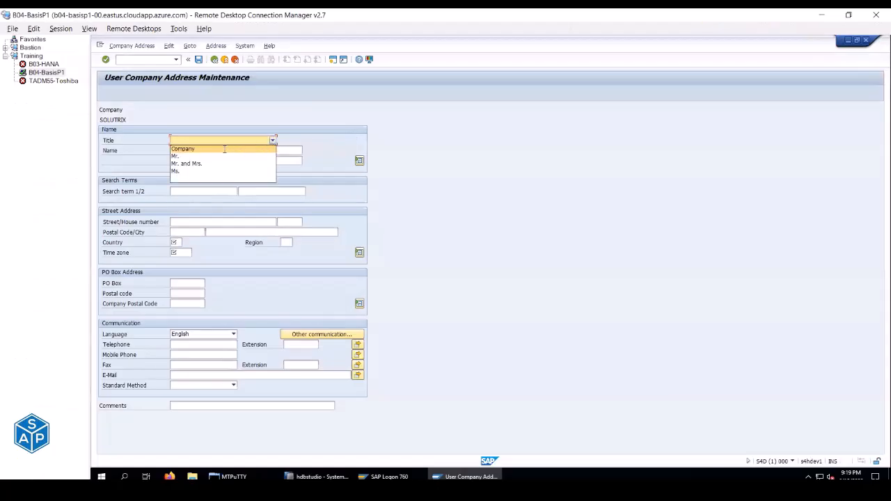
{"action": "left_click", "coordinate": [223, 149]}
Copy Solutrix Technologies Ltd. from the Excel checklist into the company's Name field in SAP.
{"action": "left_click", "coordinate": [220, 151]}
{"action": "key", "text": "alt+Tab"}
{"action": "left_click", "coordinate": [369, 126]}
{"action": "key", "text": "ctrl+c"}
{"action": "key", "text": "alt+Tab"}
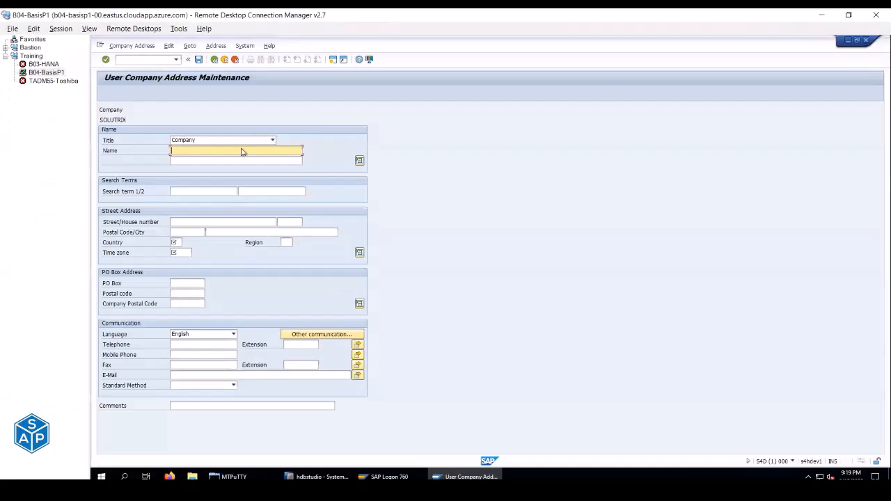
{"action": "key", "text": "ctrl+v"}
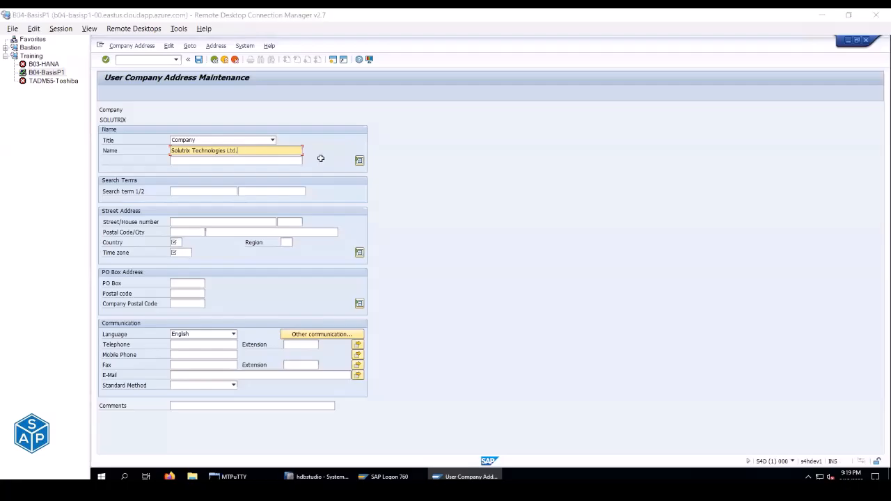
Look up the country code in the Excel checklist and set the company address's country to IN (India).
{"action": "key", "text": "alt+Tab"}
{"action": "left_click", "coordinate": [358, 137]}
{"action": "key", "text": "ctrl+c"}
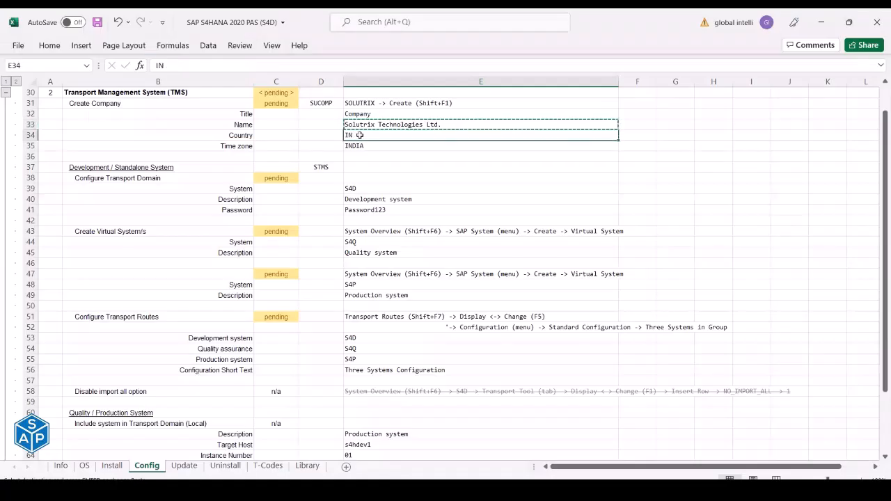
{"action": "key", "text": "alt+Tab"}
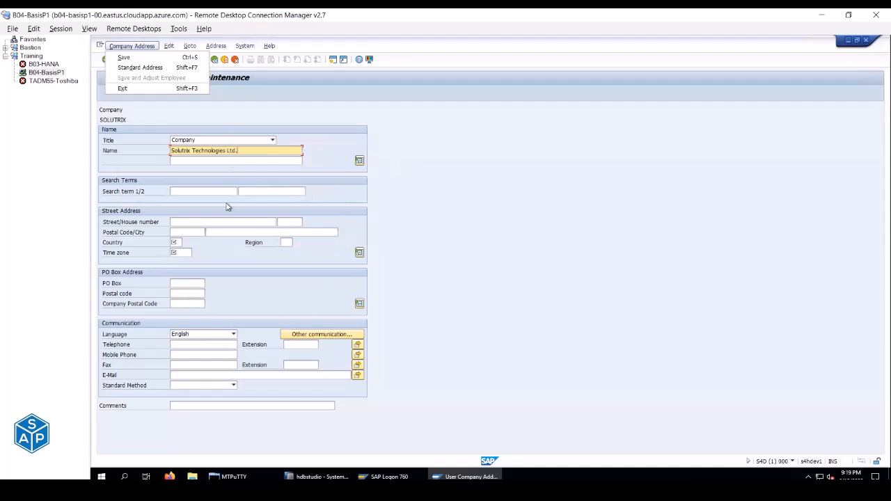
{"action": "left_click", "coordinate": [176, 243]}
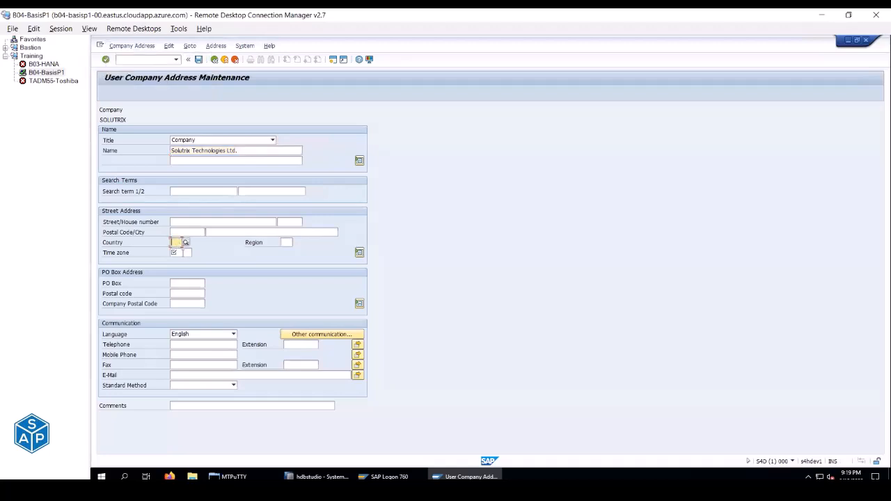
{"action": "left_click", "coordinate": [182, 253]}
{"action": "left_click", "coordinate": [178, 241]}
{"action": "type", "text": "IN"}
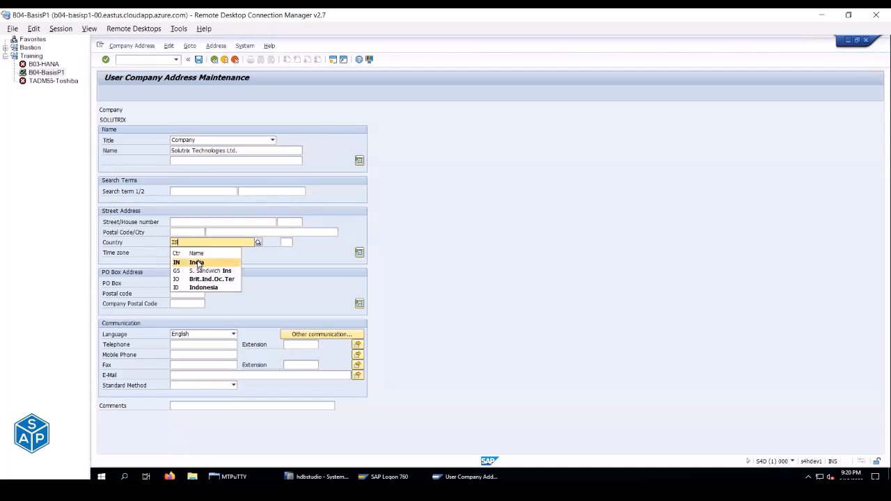
{"action": "left_click", "coordinate": [198, 263]}
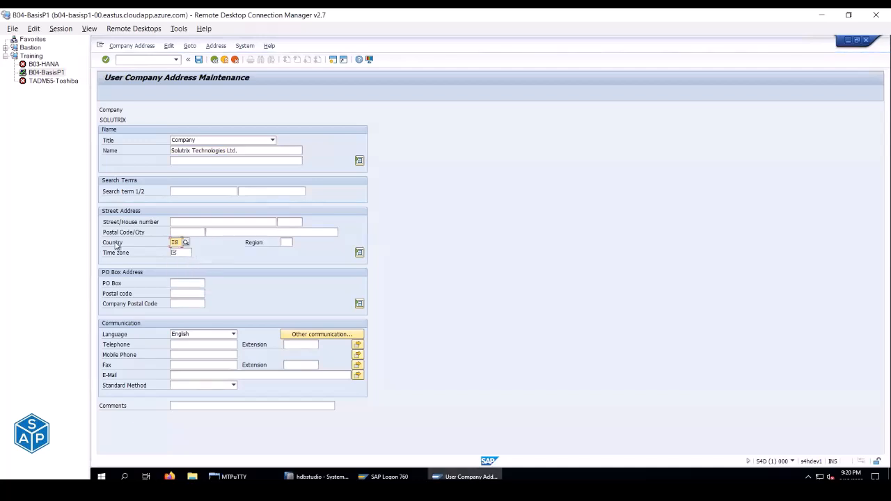
Look up the time zone in the Excel checklist and select INDIA as the company address's time zone in SAP.
{"action": "left_click", "coordinate": [183, 252]}
{"action": "key", "text": "alt+Tab"}
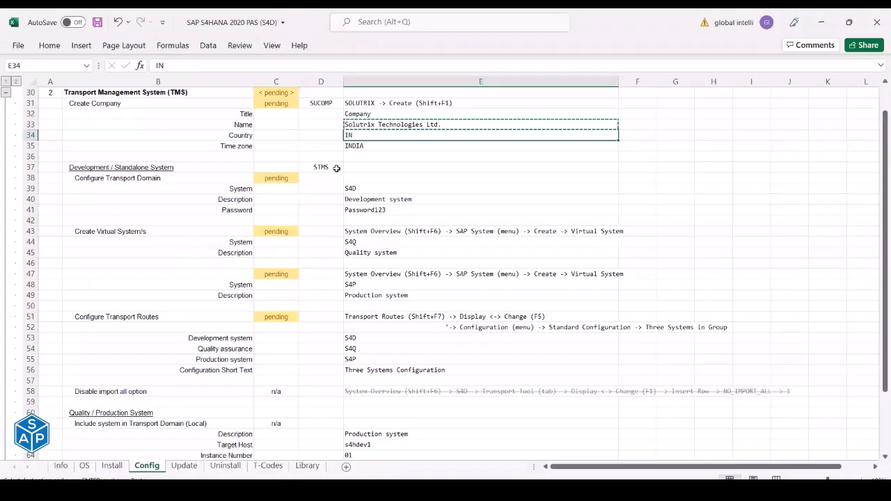
{"action": "left_click", "coordinate": [365, 145]}
{"action": "key", "text": "alt+Tab"}
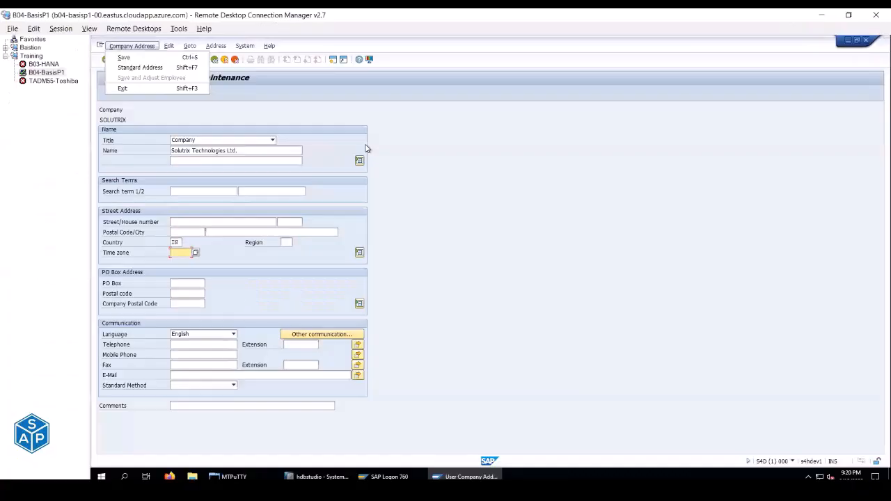
{"action": "key", "text": "Escape"}
{"action": "type", "text": "is"}
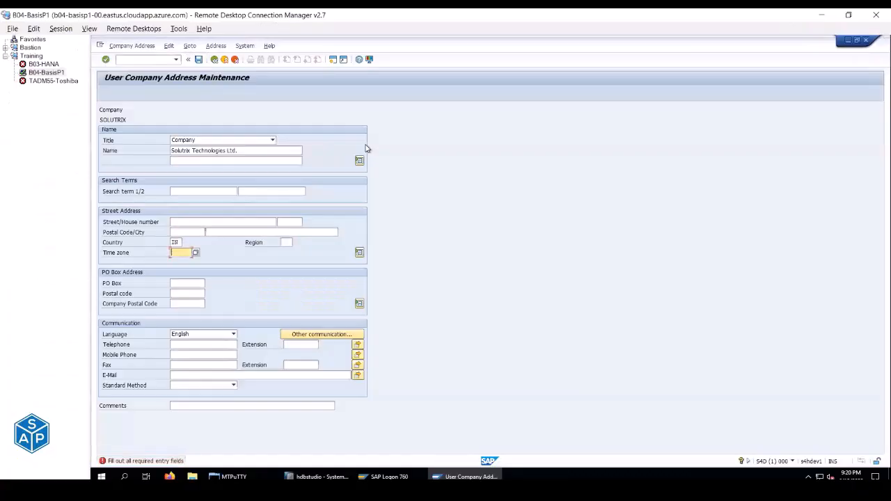
{"action": "type", "text": "ndia"}
{"action": "left_click", "coordinate": [196, 254]}
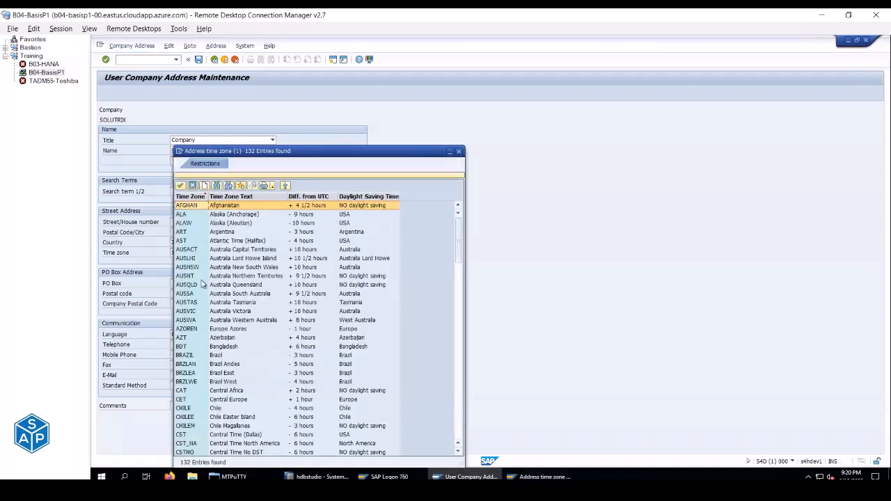
{"action": "scroll", "coordinate": [217, 276], "scroll_direction": "down", "scroll_amount": 20}
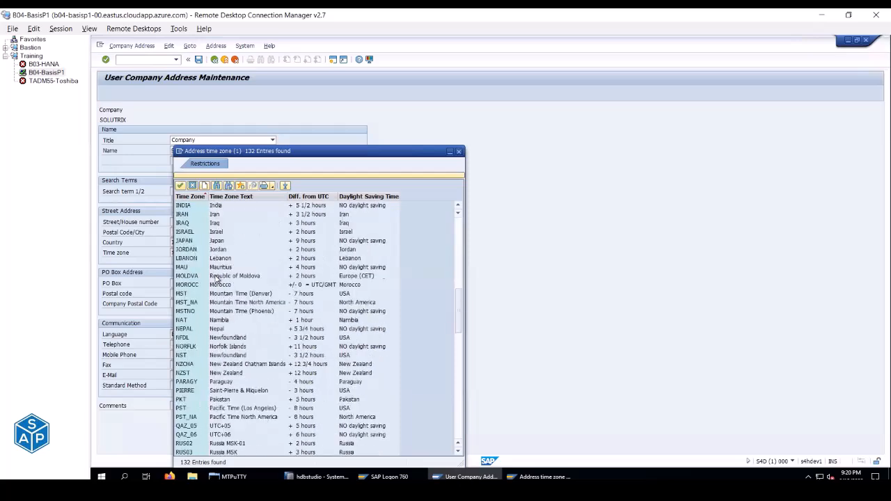
{"action": "scroll", "coordinate": [216, 279], "scroll_direction": "up", "scroll_amount": 5}
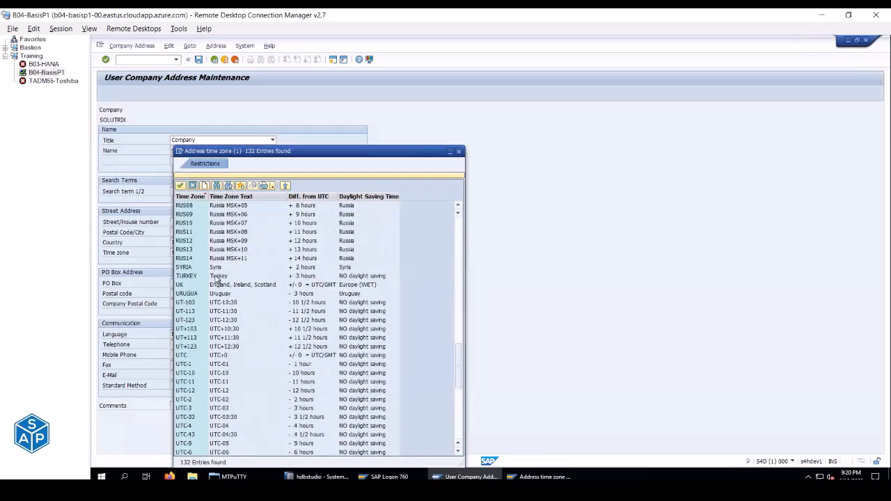
{"action": "scroll", "coordinate": [217, 278], "scroll_direction": "up", "scroll_amount": 5}
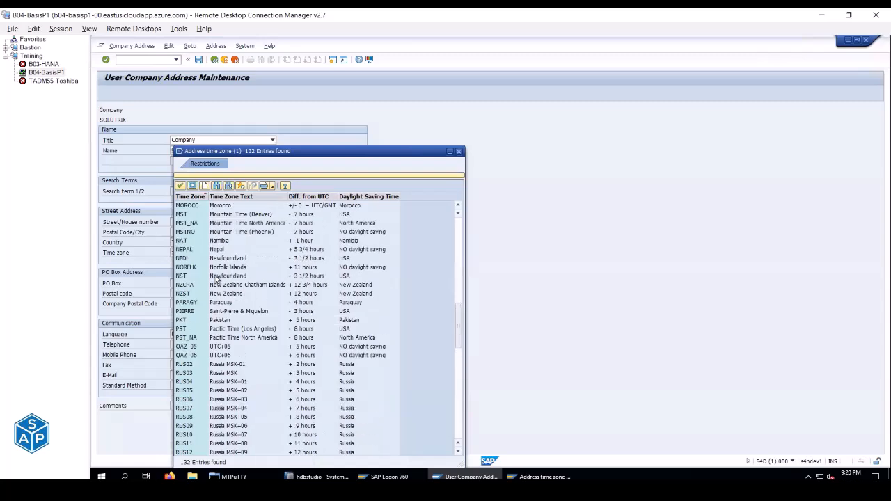
{"action": "scroll", "coordinate": [216, 279], "scroll_direction": "up", "scroll_amount": 5}
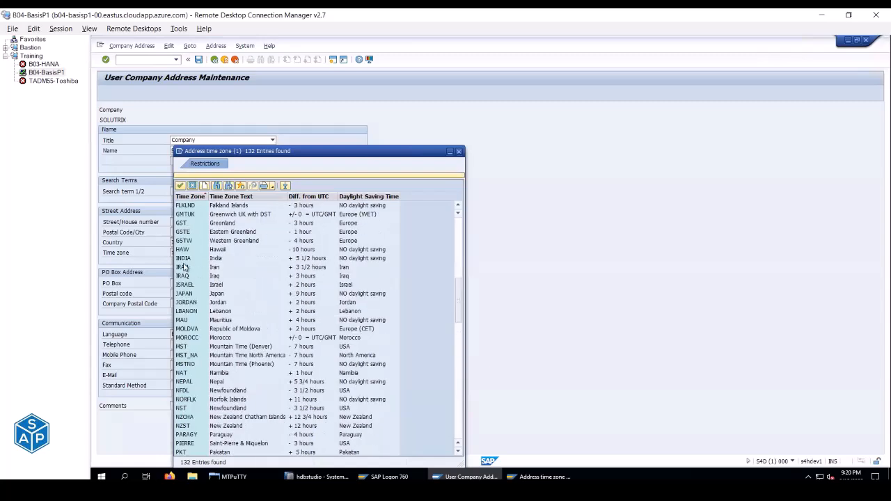
{"action": "double_click", "coordinate": [184, 261]}
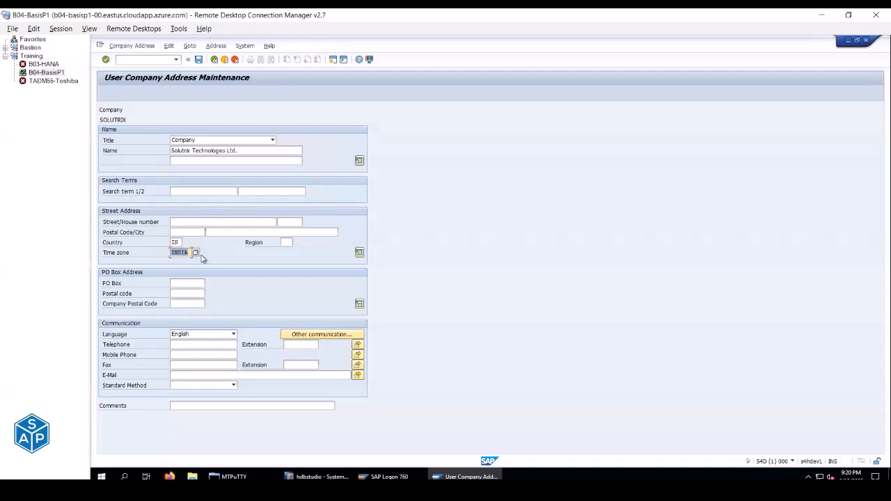
Try to save the SOLUTRIX company address, and leave the form without saving the changes.
{"action": "left_click", "coordinate": [198, 60]}
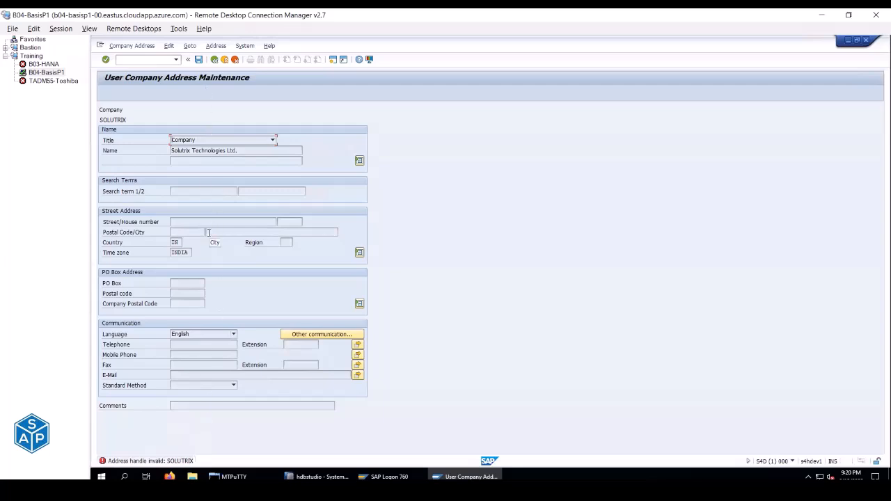
{"action": "left_click", "coordinate": [214, 60]}
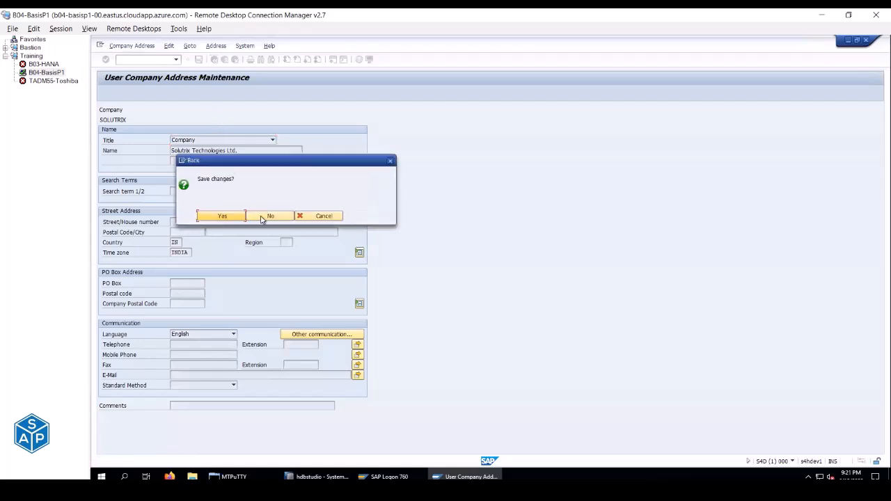
{"action": "left_click", "coordinate": [271, 216]}
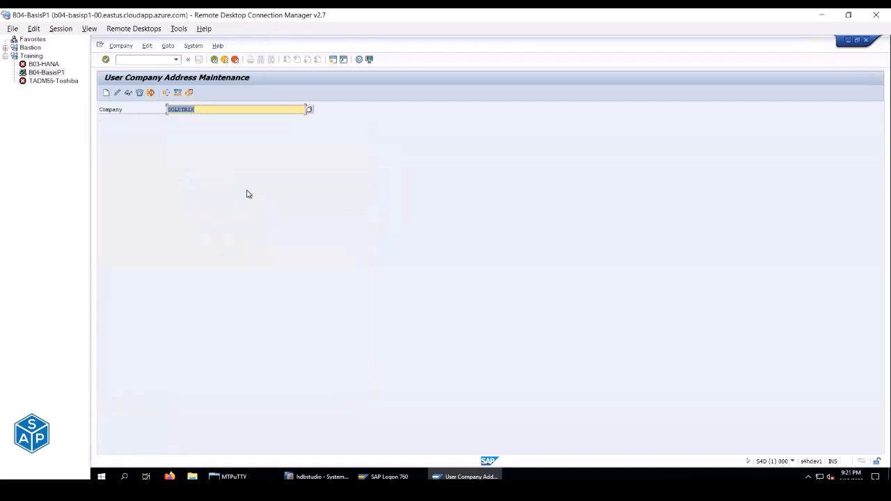
Start creating the SOLUTRIX company again, with title Company and name Solutrix Technologies Ltd.
{"action": "left_click", "coordinate": [181, 119]}
{"action": "left_click", "coordinate": [107, 93]}
{"action": "left_click", "coordinate": [199, 141]}
{"action": "left_click", "coordinate": [198, 149]}
{"action": "left_click", "coordinate": [189, 151]}
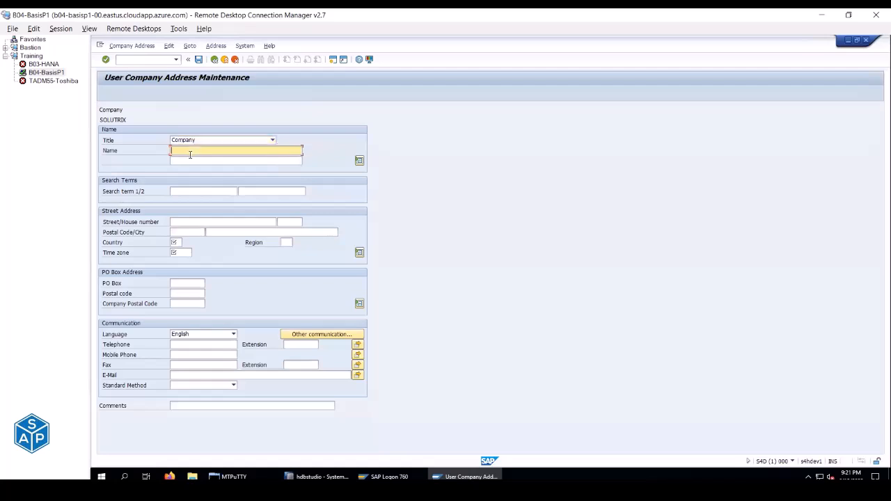
{"action": "left_click", "coordinate": [192, 159]}
Set the company address's country to IN and time zone to INDIA, and save the address.
{"action": "left_click", "coordinate": [177, 243]}
{"action": "left_click", "coordinate": [179, 250]}
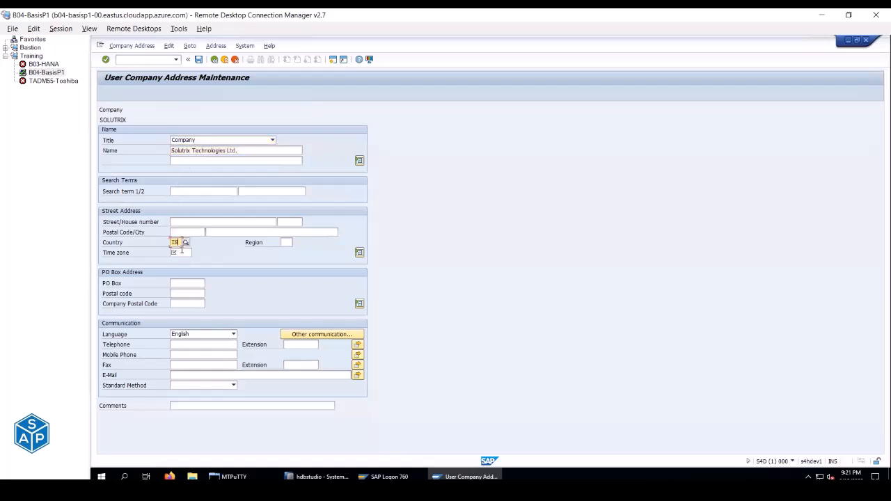
{"action": "left_click", "coordinate": [179, 253]}
{"action": "left_click", "coordinate": [182, 261]}
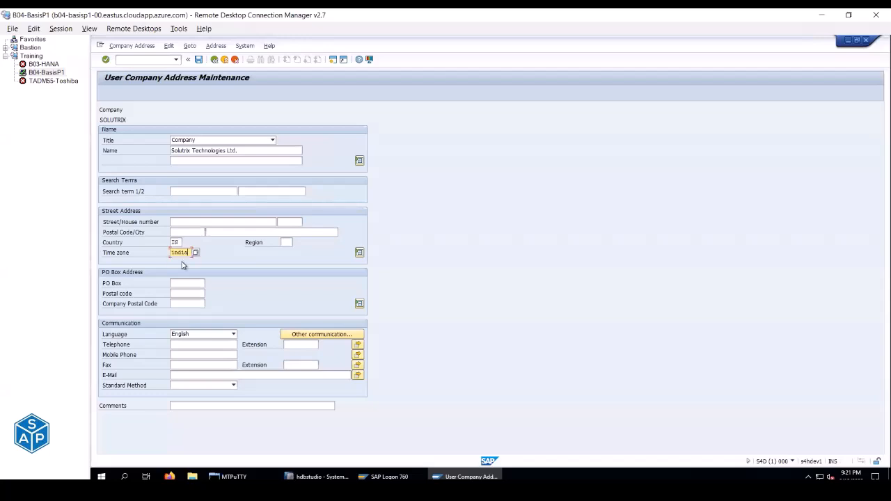
{"action": "key", "text": "Return"}
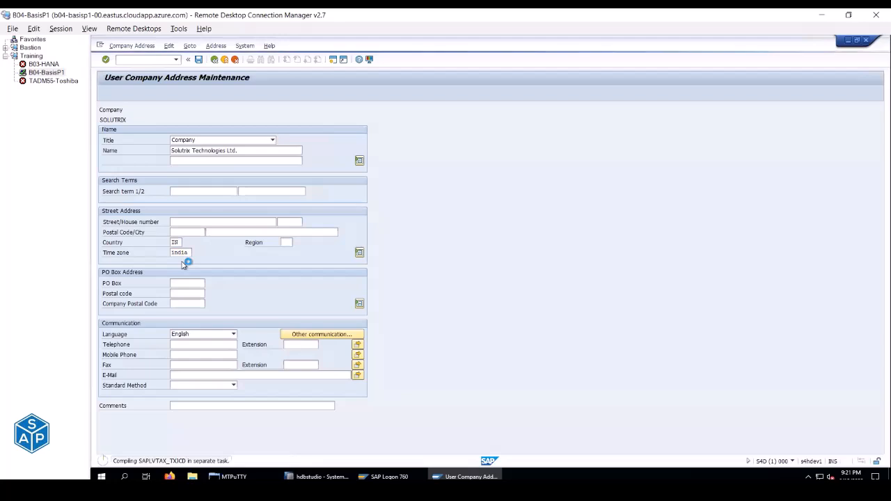
{"action": "left_click", "coordinate": [198, 60]}
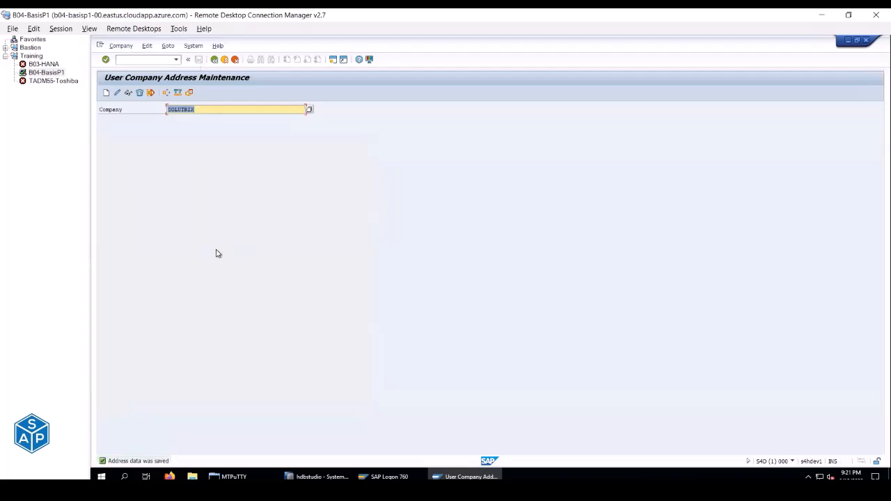
Mark the Create Company task as done in the Excel checklist.
{"action": "key", "text": "alt+Tab"}
{"action": "left_click", "coordinate": [271, 103]}
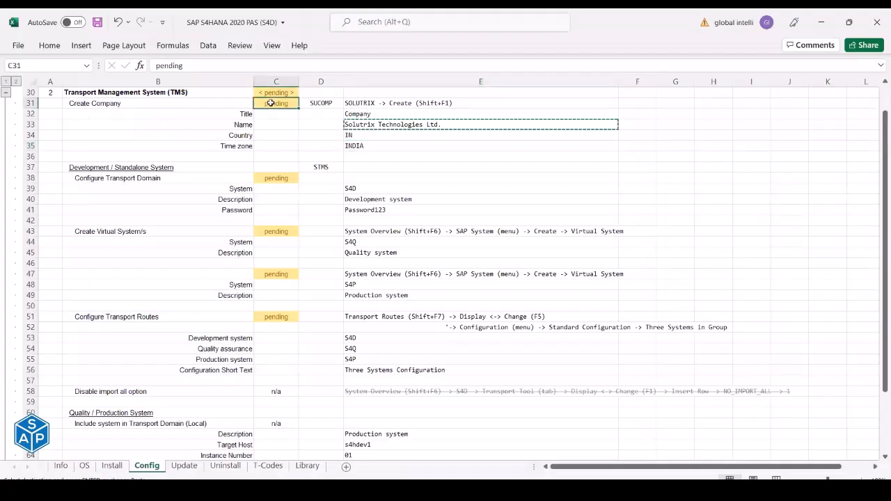
{"action": "type", "text": "done"}
{"action": "key", "text": "Return"}
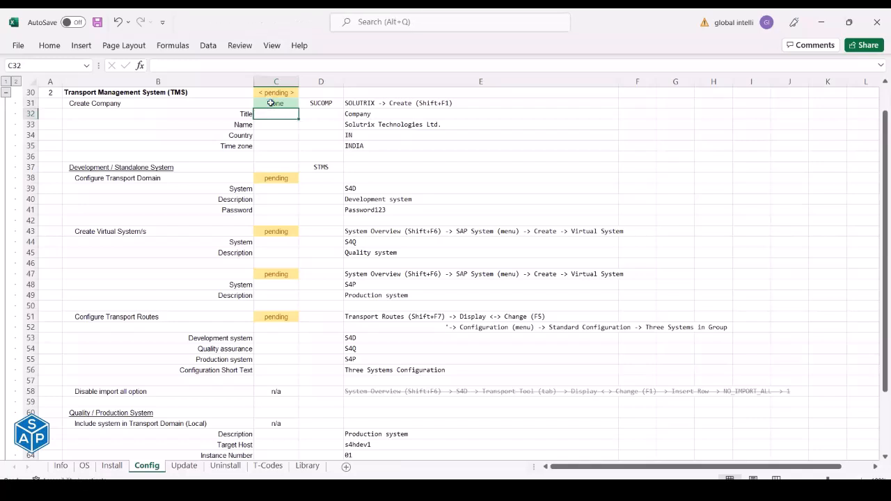
Review the TMS tasks in the checklist for the Development / Standalone System and the Quality / Production System.
{"action": "left_click", "coordinate": [144, 168]}
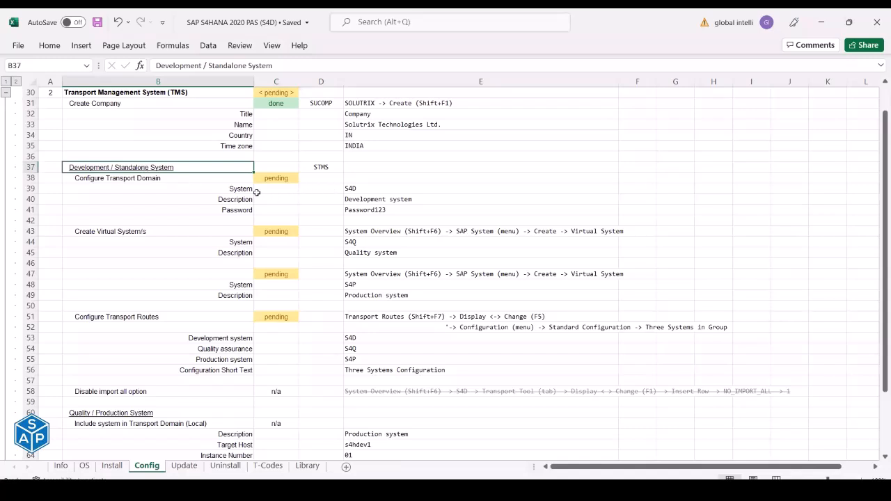
{"action": "left_click_drag", "start_coordinate": [174, 177], "coordinate": [402, 215]}
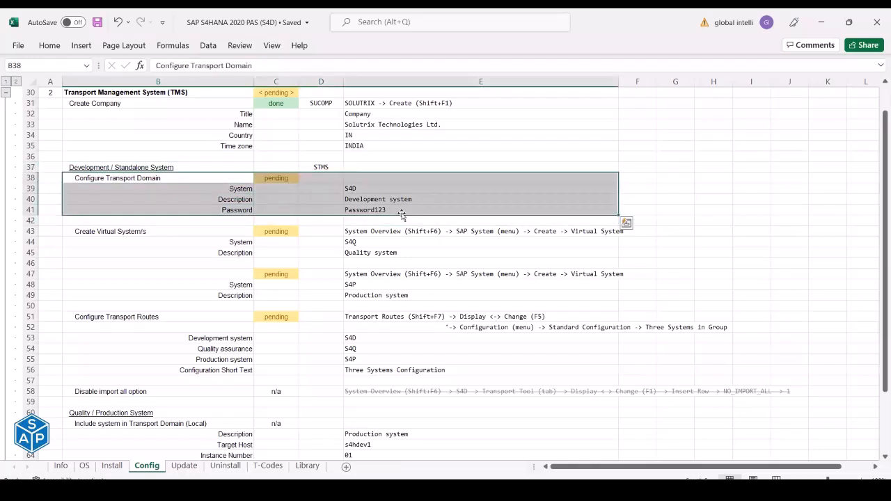
{"action": "left_click", "coordinate": [358, 187]}
{"action": "left_click_drag", "start_coordinate": [197, 179], "coordinate": [394, 211]}
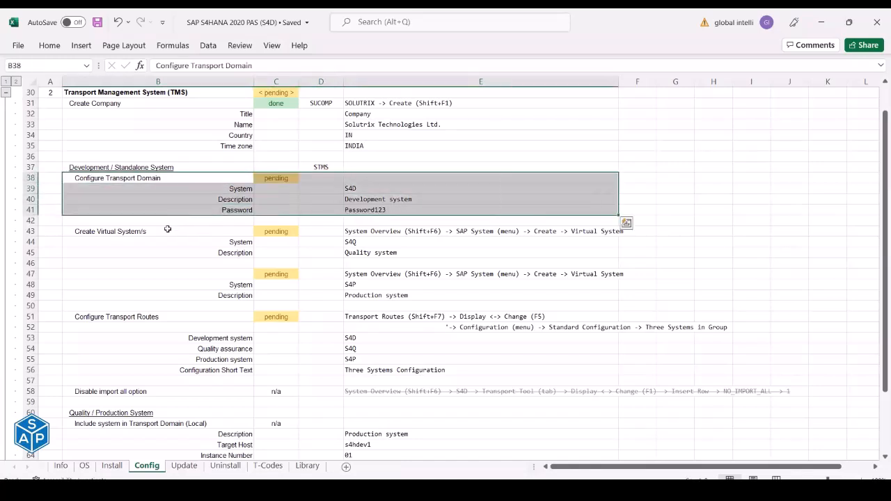
{"action": "left_click_drag", "start_coordinate": [144, 179], "coordinate": [466, 393]}
{"action": "scroll", "coordinate": [319, 370], "scroll_direction": "down", "scroll_amount": 3}
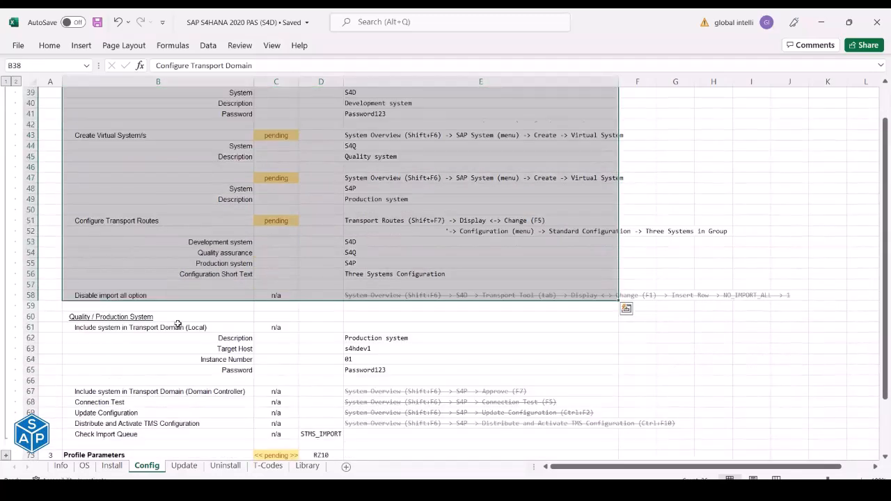
{"action": "scroll", "coordinate": [115, 254], "scroll_direction": "down", "scroll_amount": 2}
{"action": "left_click", "coordinate": [115, 253]}
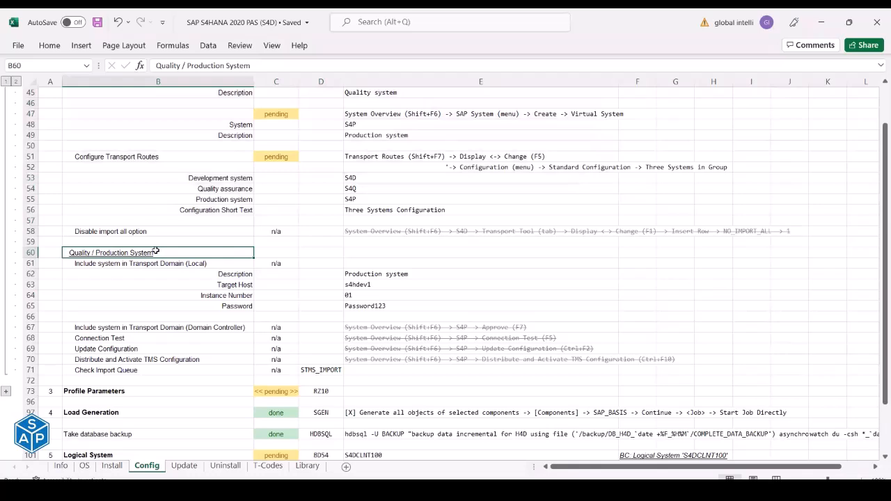
{"action": "left_click_drag", "start_coordinate": [225, 248], "coordinate": [504, 367]}
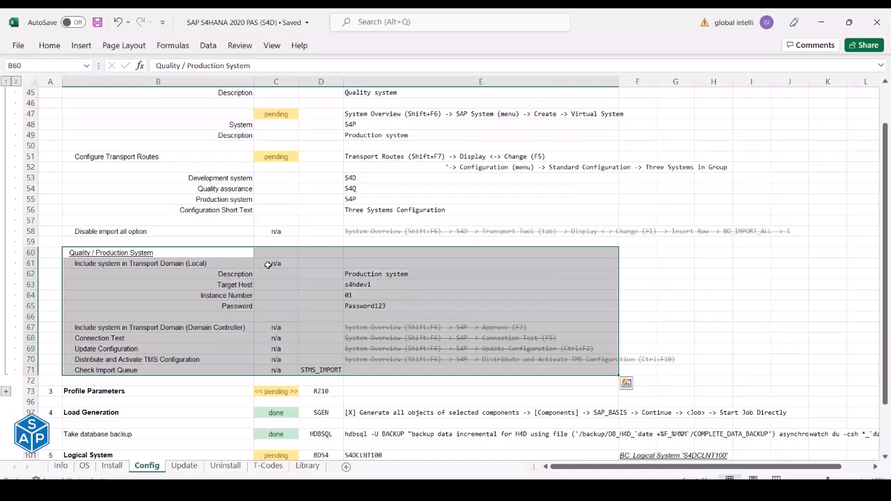
{"action": "scroll", "coordinate": [268, 265], "scroll_direction": "up", "scroll_amount": 7}
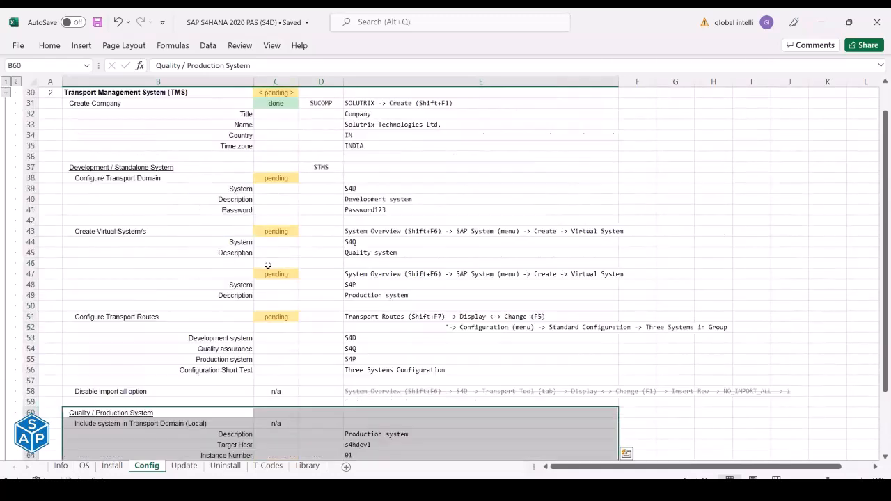
{"action": "scroll", "coordinate": [267, 265], "scroll_direction": "down", "scroll_amount": 1}
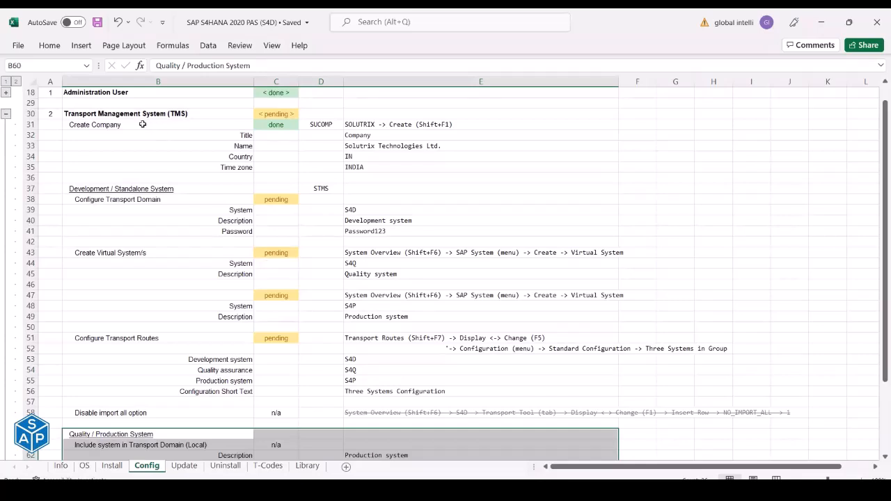
{"action": "left_click", "coordinate": [147, 200]}
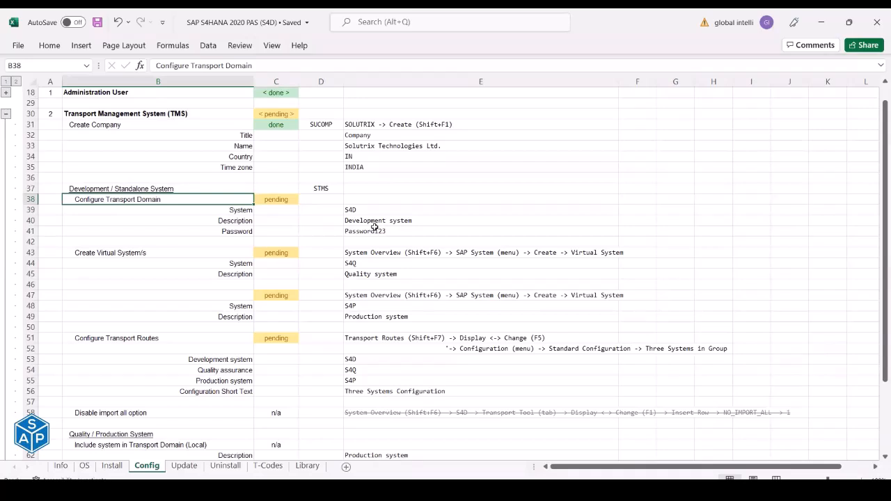
Copy the transaction code STMS from the Excel checklist, leave company address maintenance in SAP and run STMS.
{"action": "left_click", "coordinate": [321, 188]}
{"action": "key", "text": "ctrl+c"}
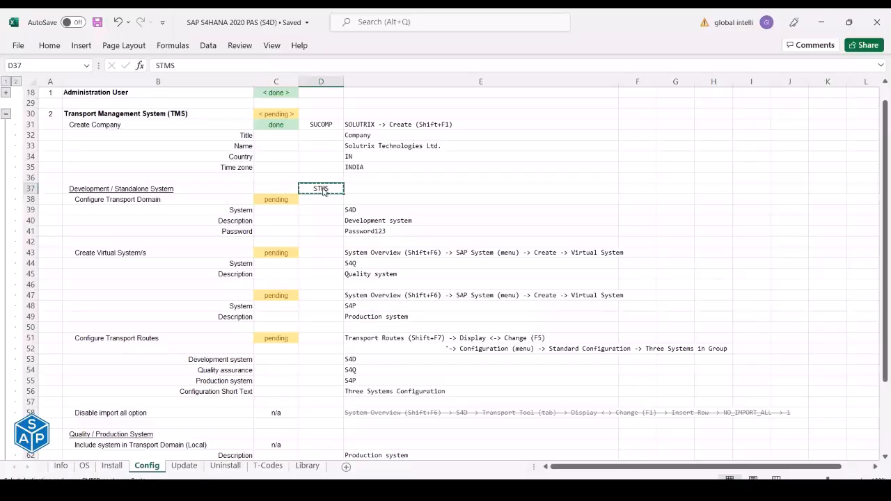
{"action": "key", "text": "alt+Tab"}
{"action": "left_click", "coordinate": [153, 58]}
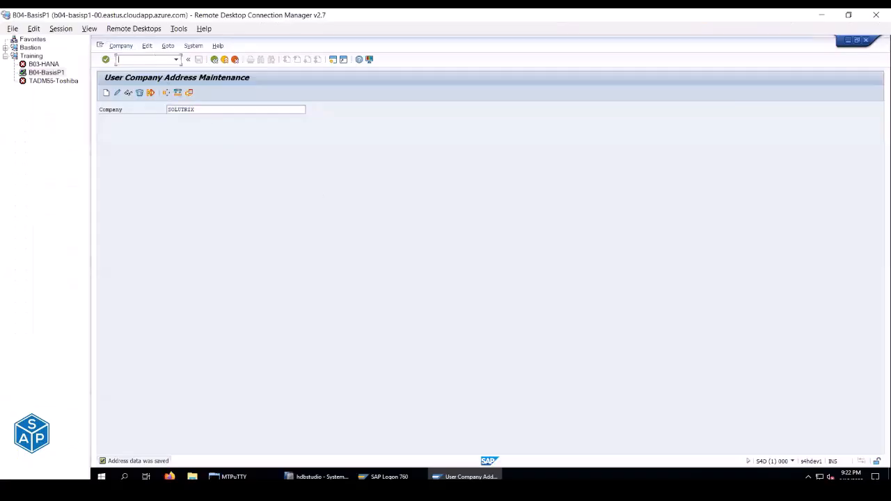
{"action": "type", "text": "/n"}
{"action": "key", "text": "Return"}
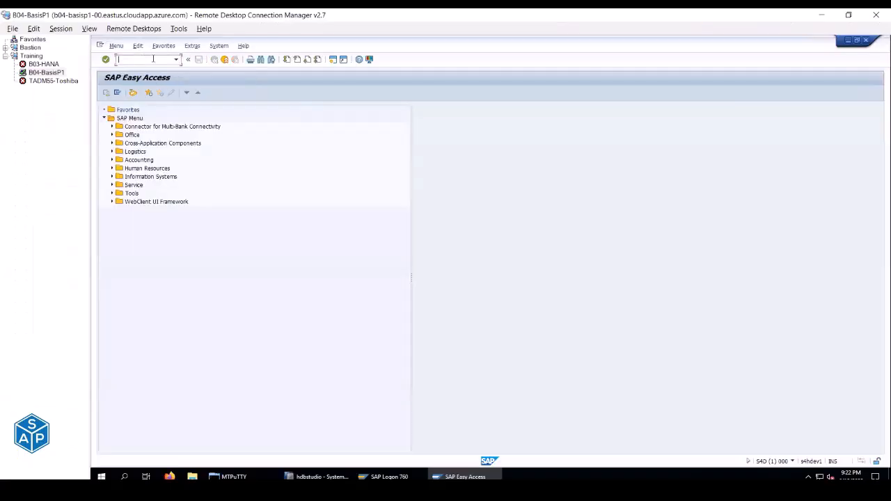
{"action": "key", "text": "Return"}
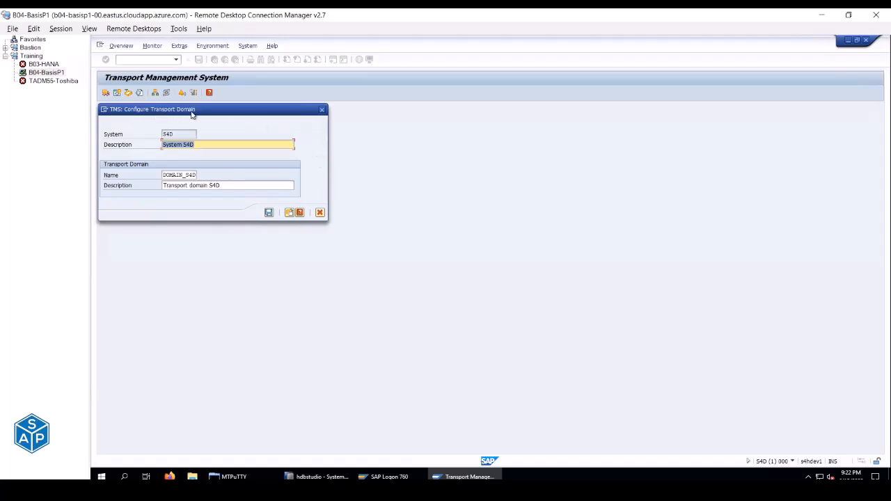
Check the system value under Configure Transport Domain in the Excel checklist and return to the transport domain dialog in SAP.
{"action": "key", "text": "alt+Tab"}
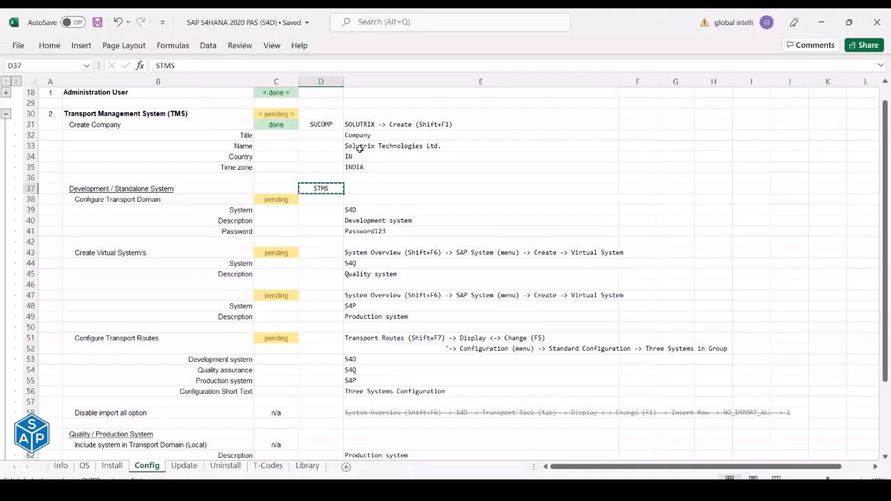
{"action": "left_click", "coordinate": [355, 210]}
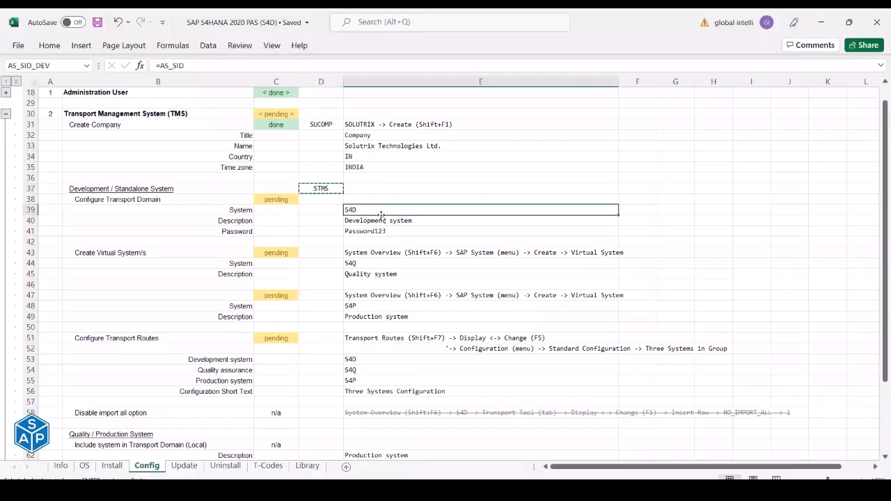
{"action": "key", "text": "alt+Tab"}
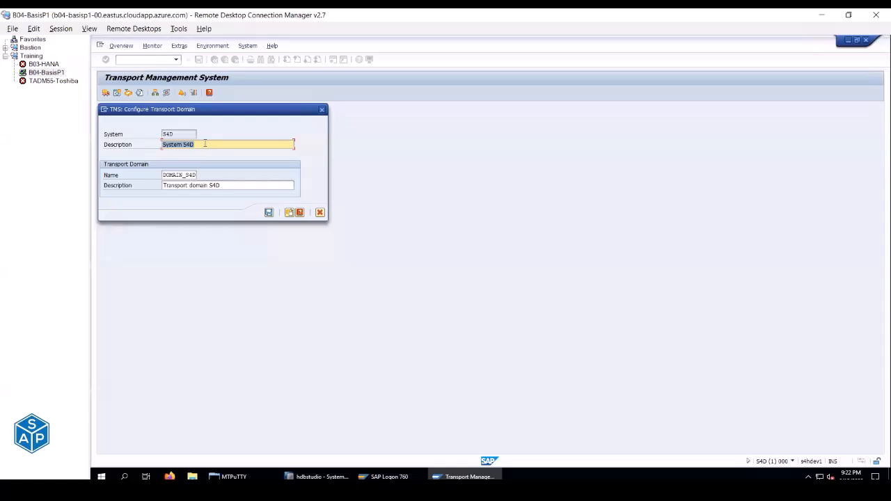
Copy the description "Development system" from the Excel checklist and set it as the S4D system description in SAP's transport domain dialog.
{"action": "left_click_drag", "start_coordinate": [178, 133], "coordinate": [152, 132]}
{"action": "key", "text": "alt+Tab"}
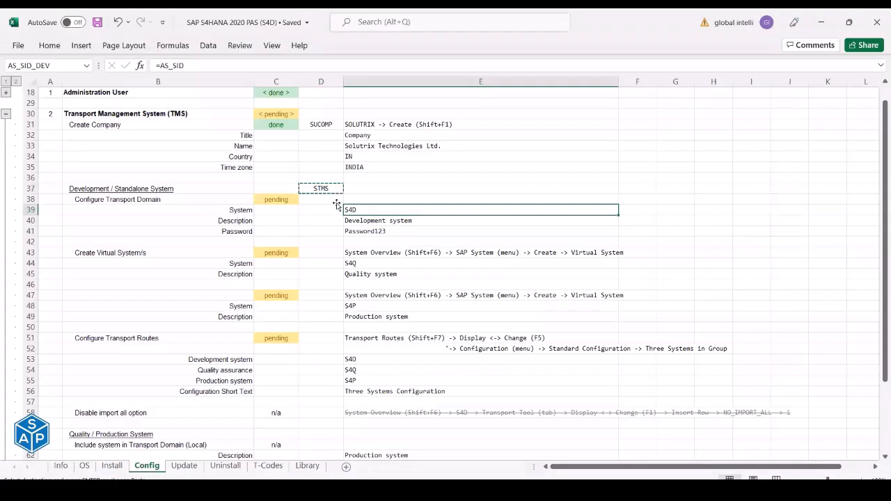
{"action": "left_click", "coordinate": [360, 221]}
{"action": "key", "text": "alt+Tab"}
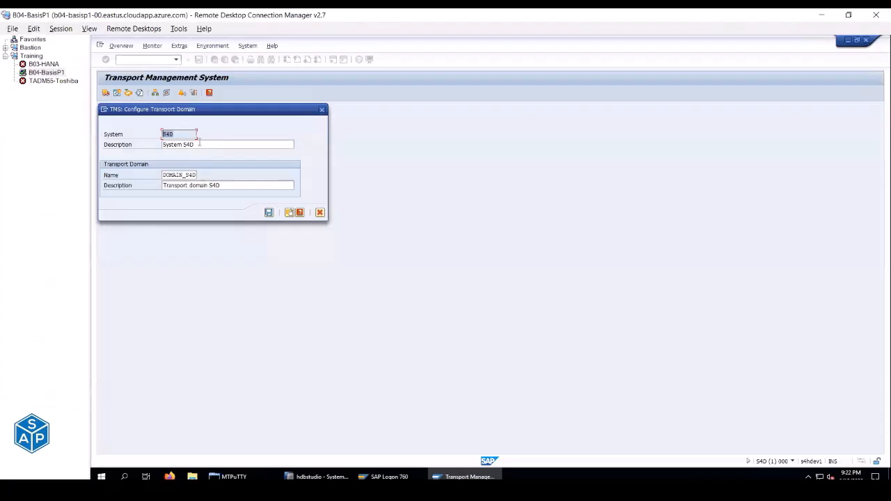
{"action": "left_click_drag", "start_coordinate": [199, 142], "coordinate": [159, 144]}
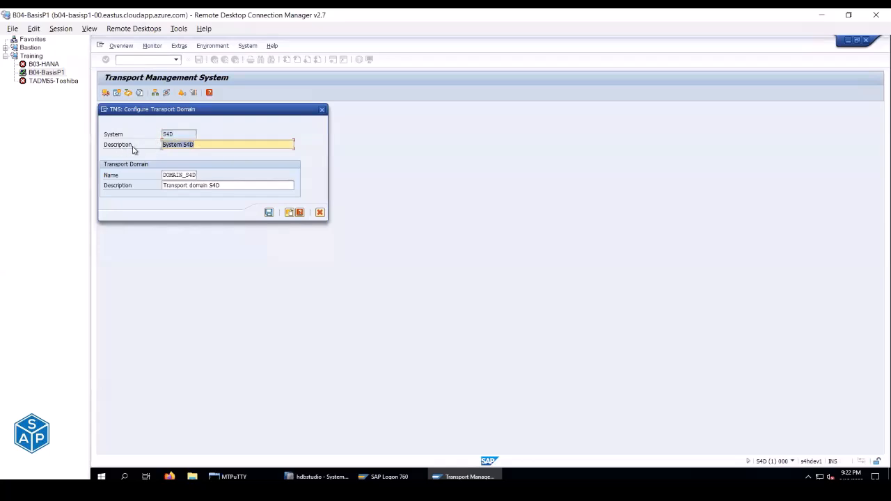
{"action": "key", "text": "alt+Tab"}
{"action": "key", "text": "ctrl+c"}
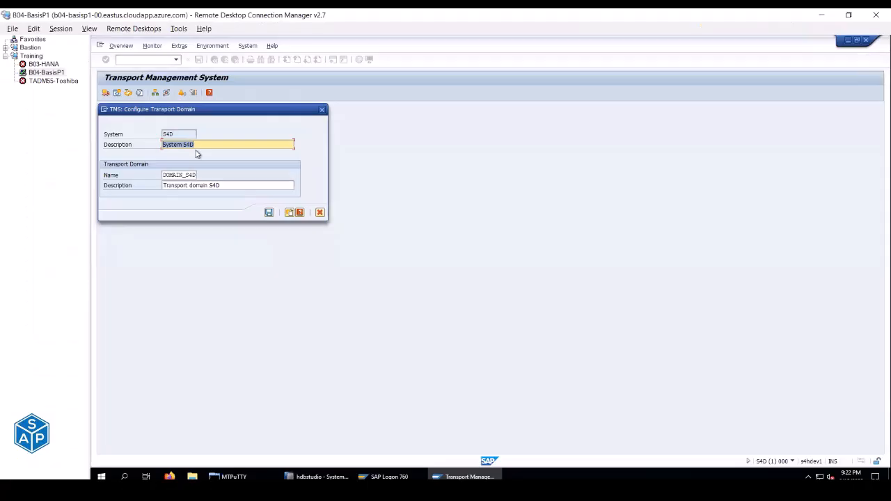
{"action": "key", "text": "BackSpace"}
{"action": "key", "text": "ctrl+v"}
Save the transport domain and set the TMSADM user's password, with its repetition, to the master password from the Excel checklist.
{"action": "key", "text": "alt+Tab"}
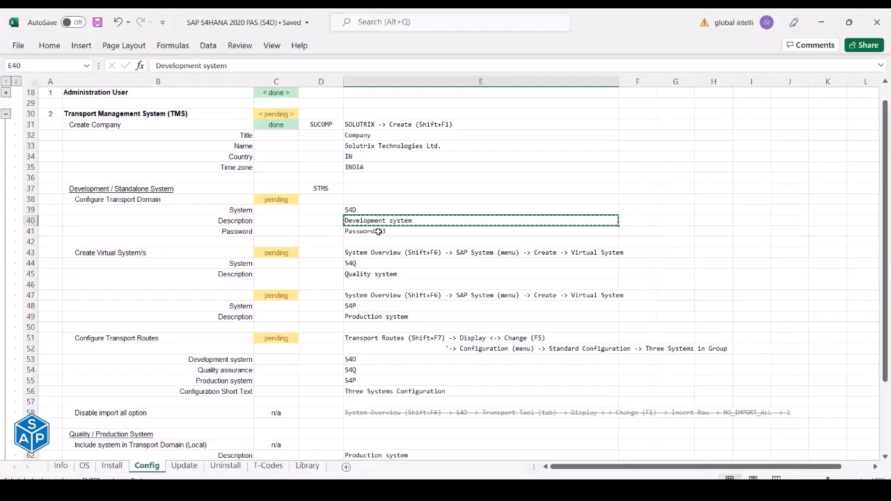
{"action": "key", "text": "alt+Tab"}
{"action": "left_click", "coordinate": [269, 213]}
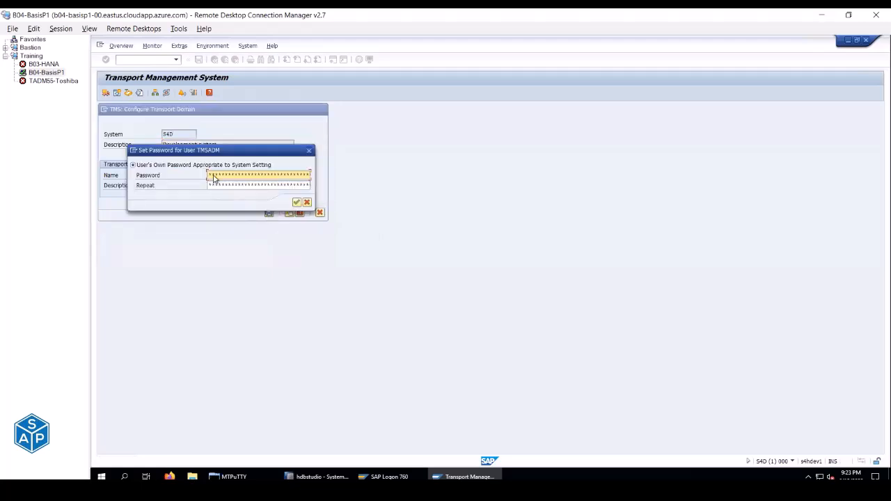
{"action": "key", "text": "alt+Tab"}
{"action": "left_click", "coordinate": [365, 233]}
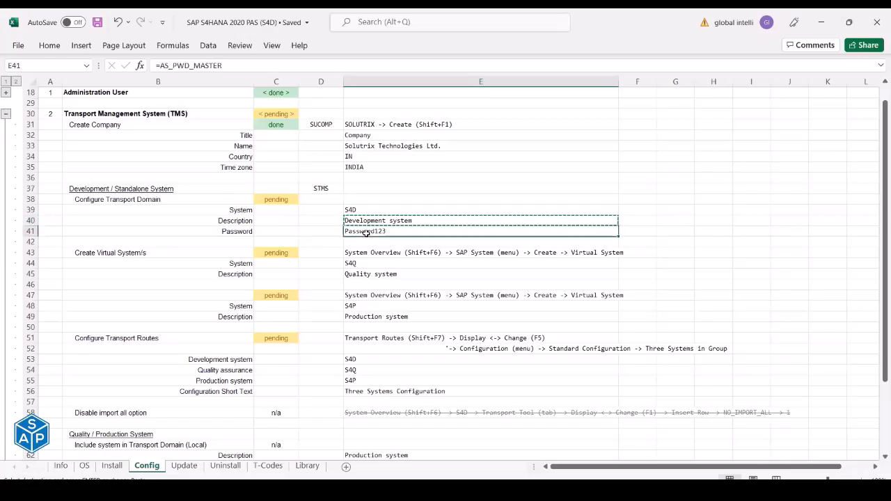
{"action": "key", "text": "ctrl+c"}
{"action": "key", "text": "alt+Tab"}
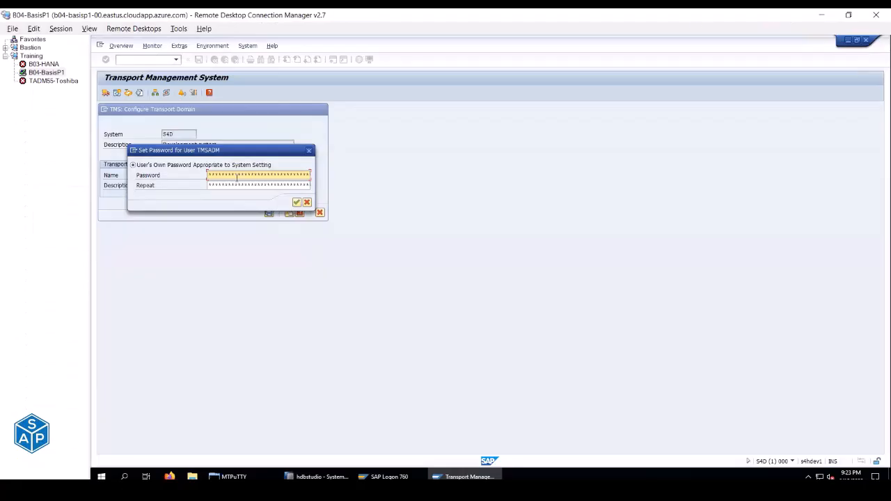
{"action": "key", "text": "Tab"}
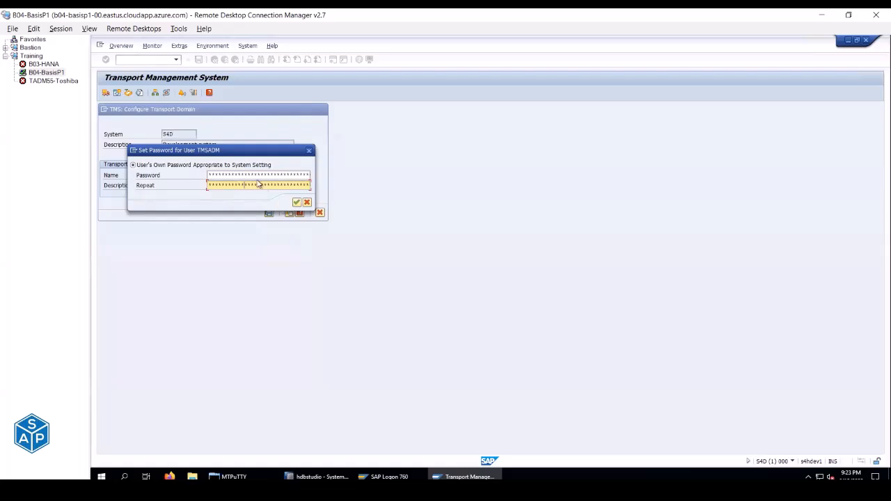
{"action": "left_click", "coordinate": [297, 203]}
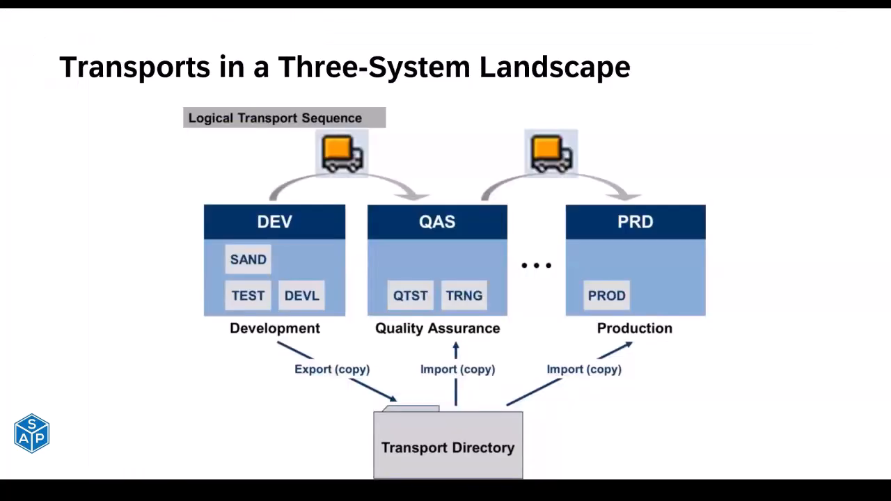
End the slide show and check the domain controller message on the Transport Management System start screen in SAP.
{"action": "key", "text": "Escape"}
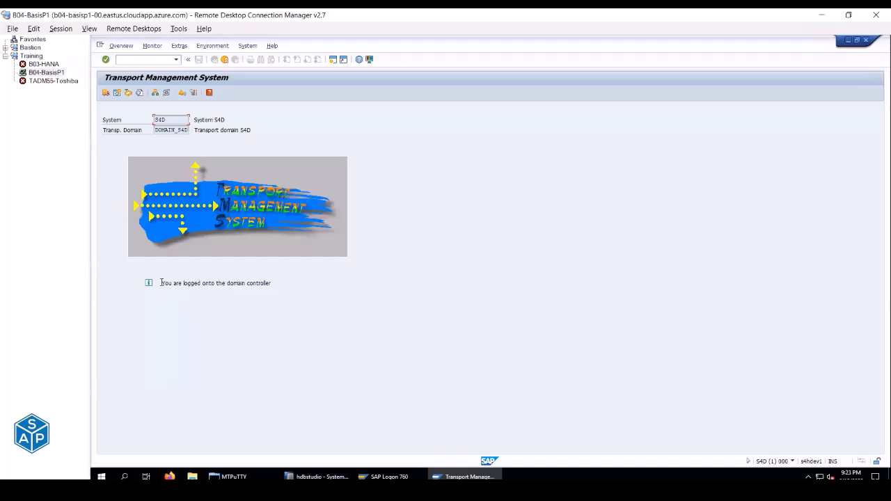
{"action": "left_click_drag", "start_coordinate": [160, 283], "coordinate": [271, 283]}
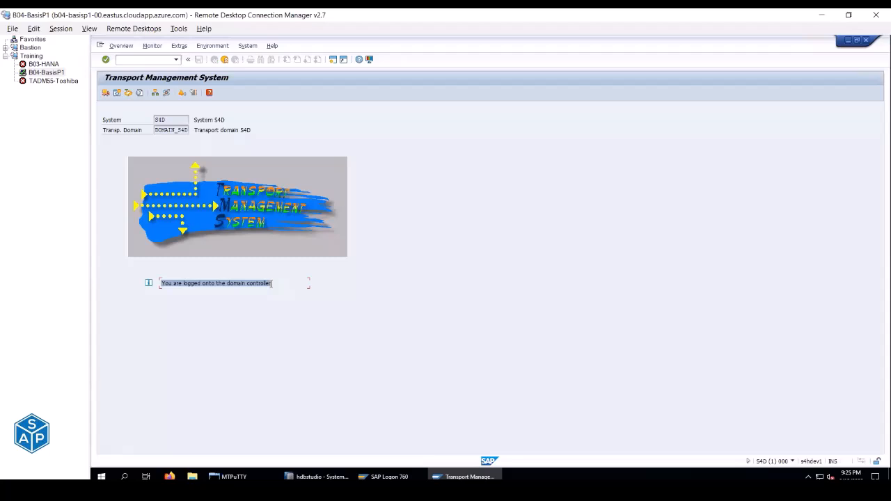
{"action": "left_click", "coordinate": [176, 298]}
Mark the Configure Transport Domain task as done in the Excel checklist and save the workbook.
{"action": "key", "text": "alt+Tab"}
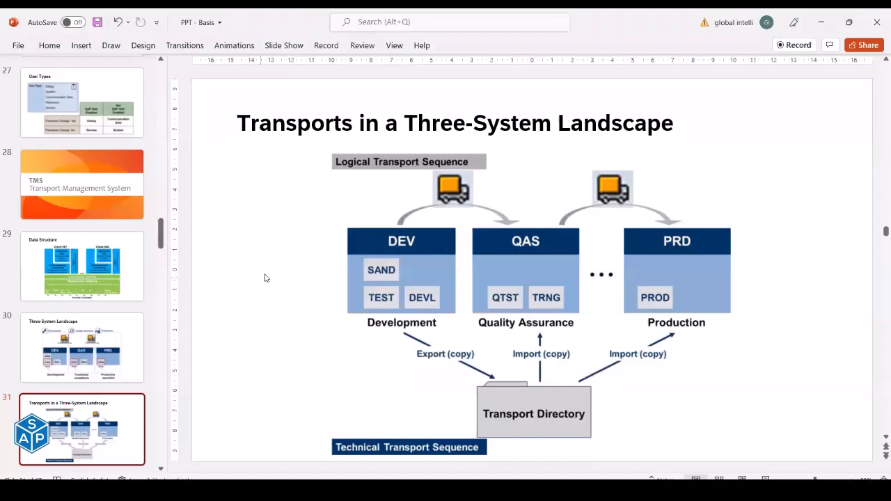
{"action": "key", "text": "alt+Tab"}
{"action": "key", "text": "alt+Tab"}
{"action": "key", "text": "alt+Tab"}
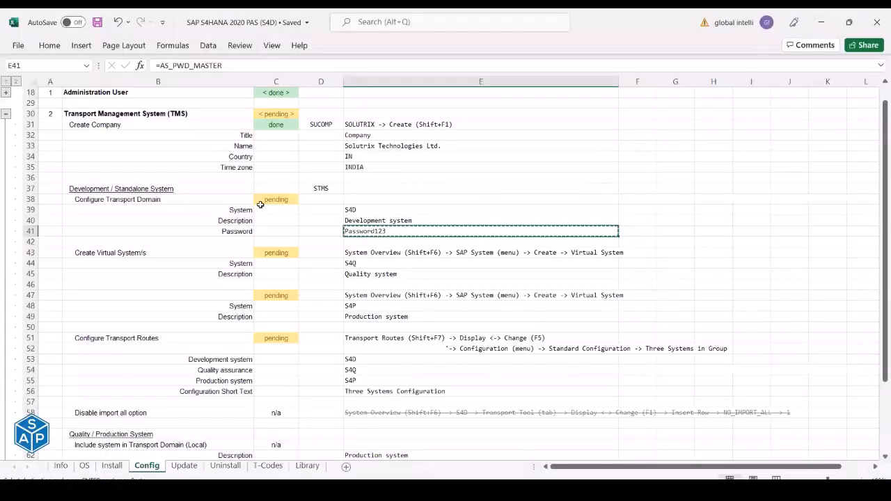
{"action": "left_click", "coordinate": [118, 200]}
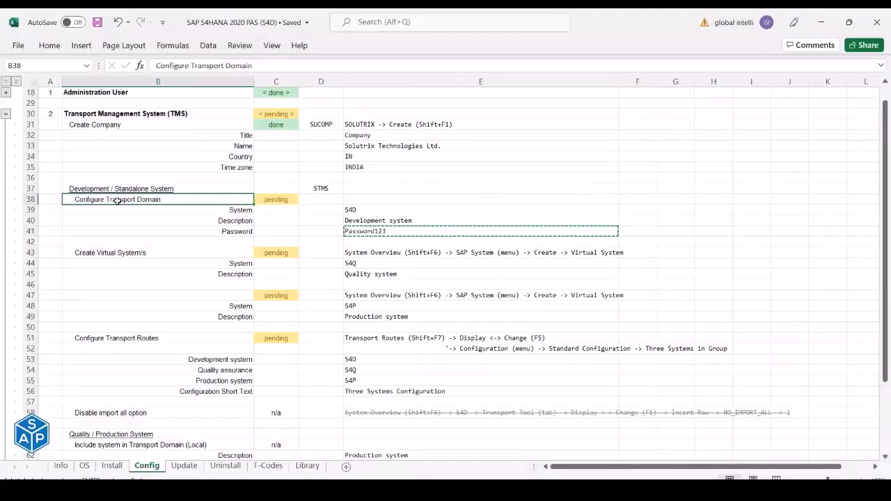
{"action": "left_click", "coordinate": [274, 200]}
{"action": "type", "text": "done"}
{"action": "key", "text": "Return"}
{"action": "key", "text": "ctrl+s"}
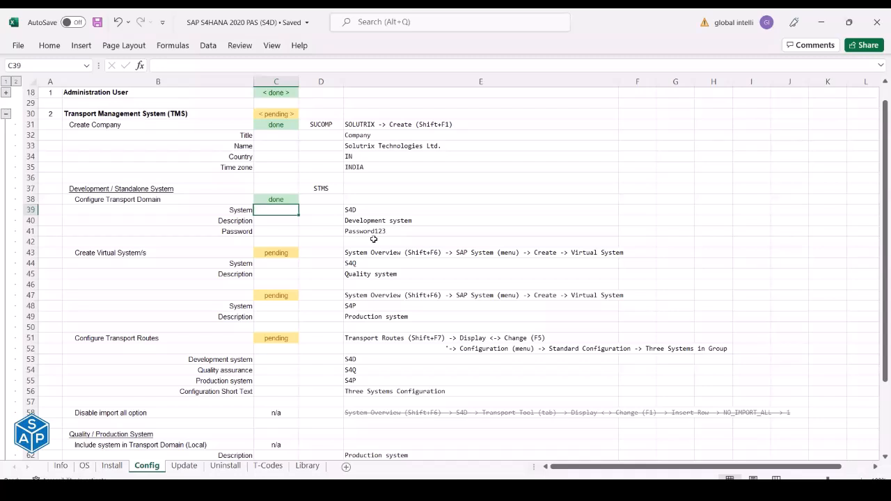
Compare the checklist's settings for including a Quality / Production System in the transport domain with the Configure Transport Domain values.
{"action": "scroll", "coordinate": [374, 239], "scroll_direction": "down", "scroll_amount": 5}
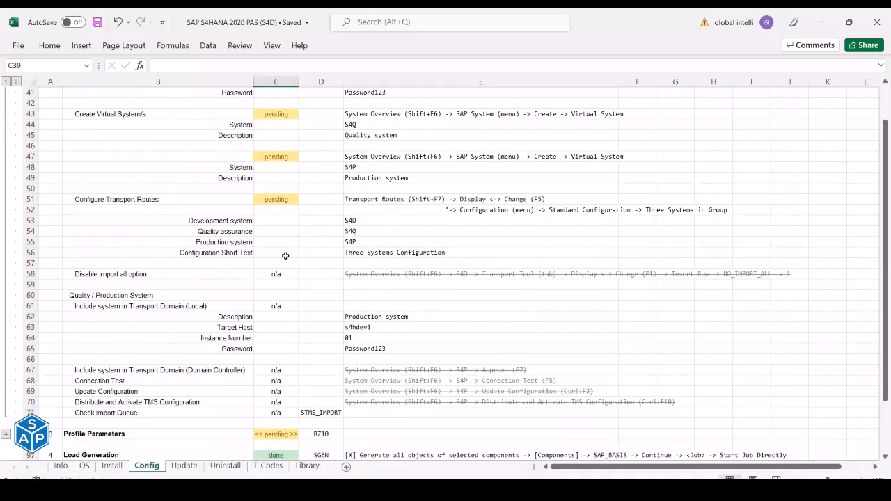
{"action": "left_click_drag", "start_coordinate": [203, 306], "coordinate": [498, 348]}
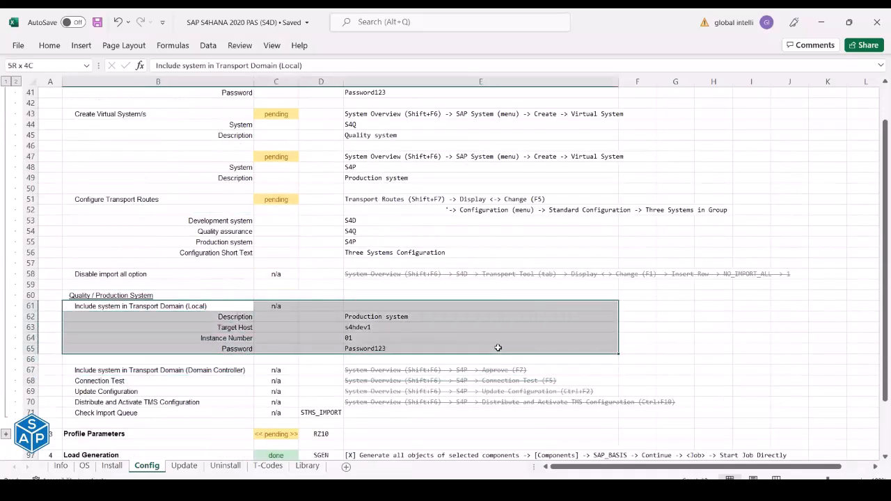
{"action": "left_click", "coordinate": [90, 306]}
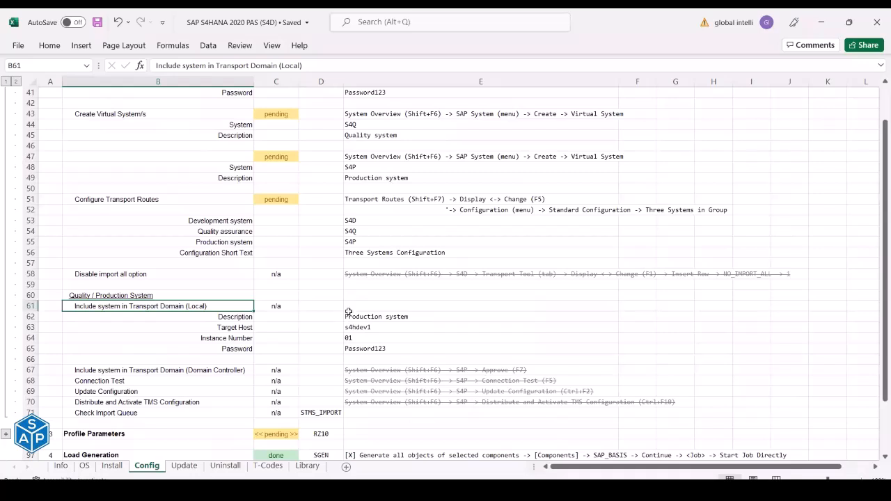
{"action": "left_click", "coordinate": [311, 305]}
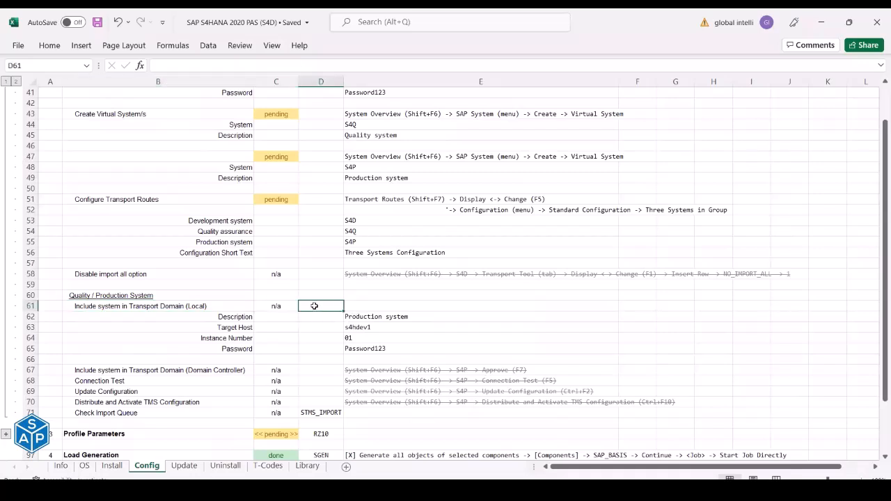
{"action": "scroll", "coordinate": [350, 317], "scroll_direction": "up", "scroll_amount": 3}
{"action": "scroll", "coordinate": [350, 317], "scroll_direction": "up", "scroll_amount": 3}
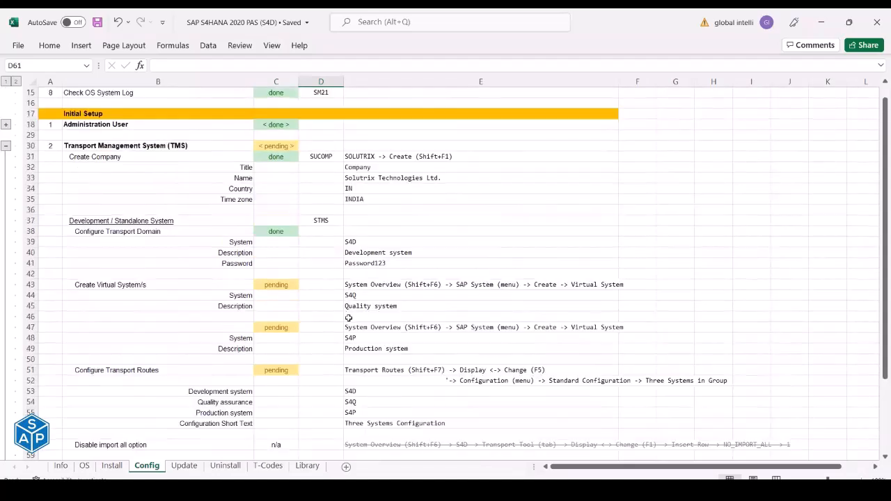
{"action": "left_click_drag", "start_coordinate": [220, 243], "coordinate": [376, 263]}
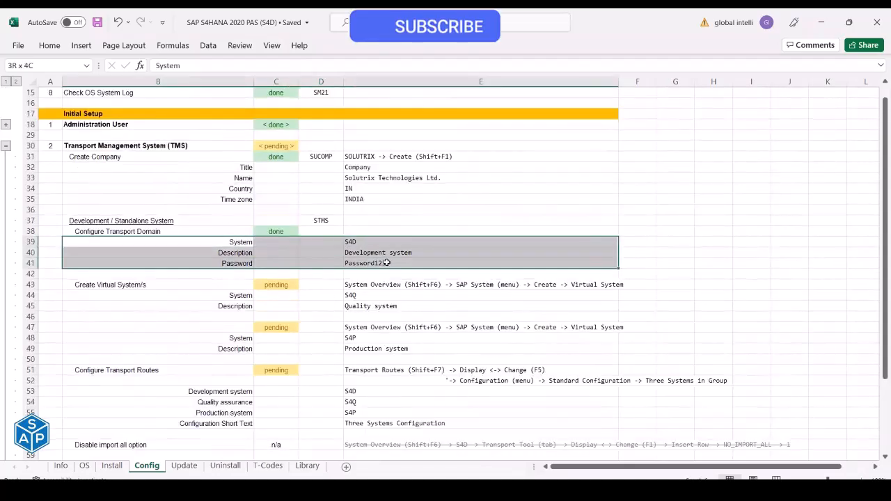
{"action": "scroll", "coordinate": [387, 263], "scroll_direction": "down", "scroll_amount": 3}
{"action": "scroll", "coordinate": [386, 263], "scroll_direction": "down", "scroll_amount": 2}
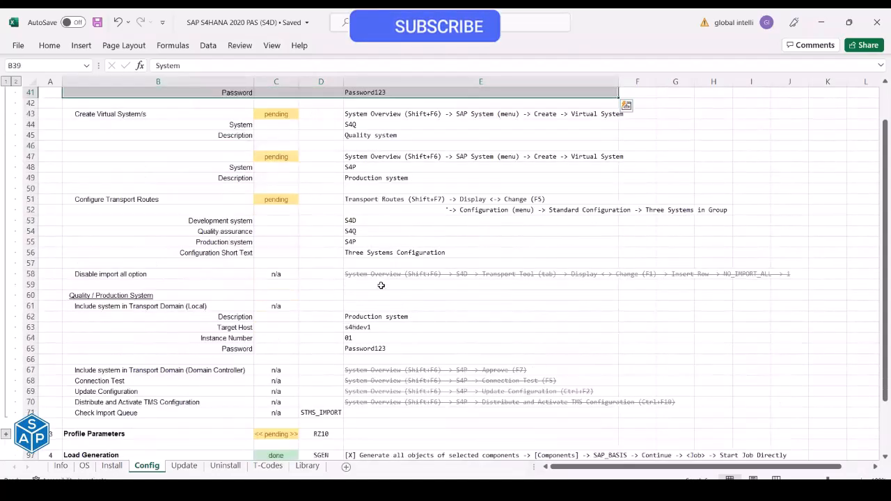
{"action": "scroll", "coordinate": [354, 314], "scroll_direction": "up", "scroll_amount": 2}
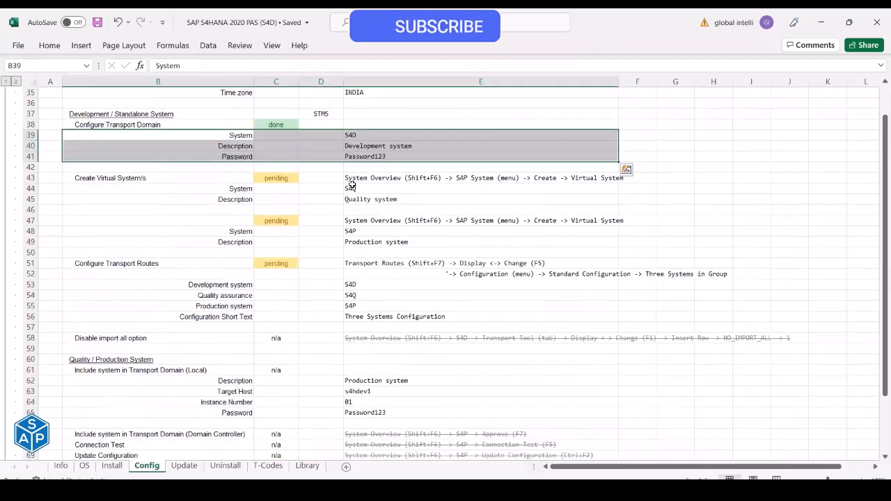
{"action": "left_click", "coordinate": [347, 392]}
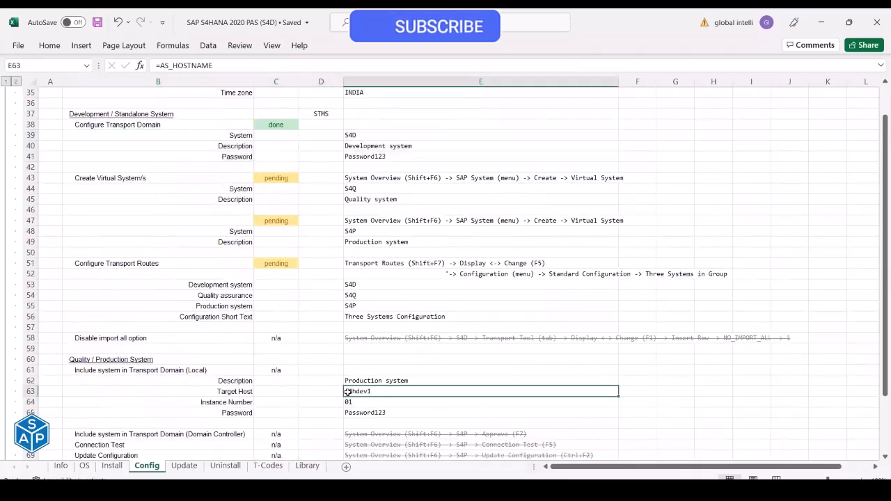
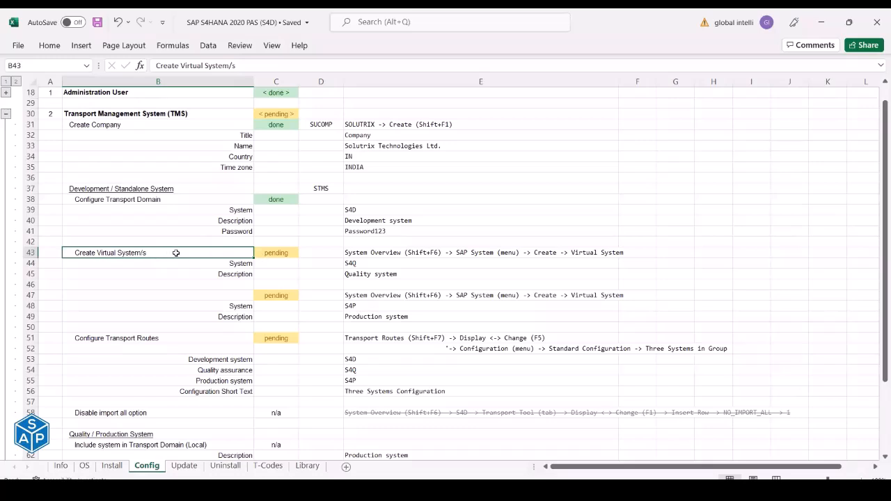
Check the Create Virtual System/s entries in the Excel checklist and open the System Overview of the transport domain in SAP.
{"action": "left_click", "coordinate": [360, 261]}
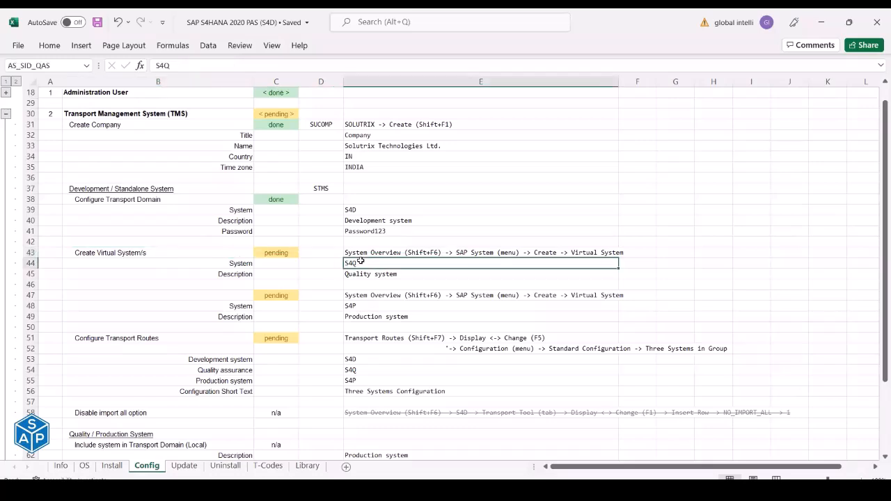
{"action": "left_click", "coordinate": [358, 306]}
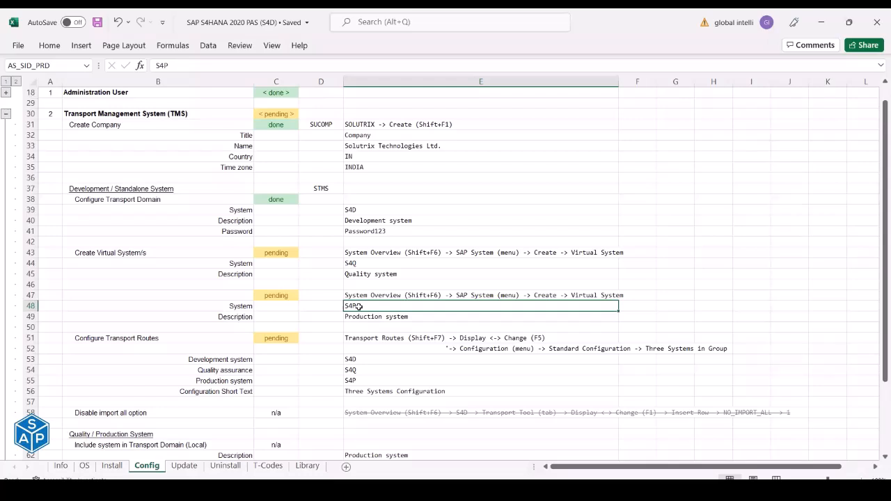
{"action": "left_click", "coordinate": [117, 251]}
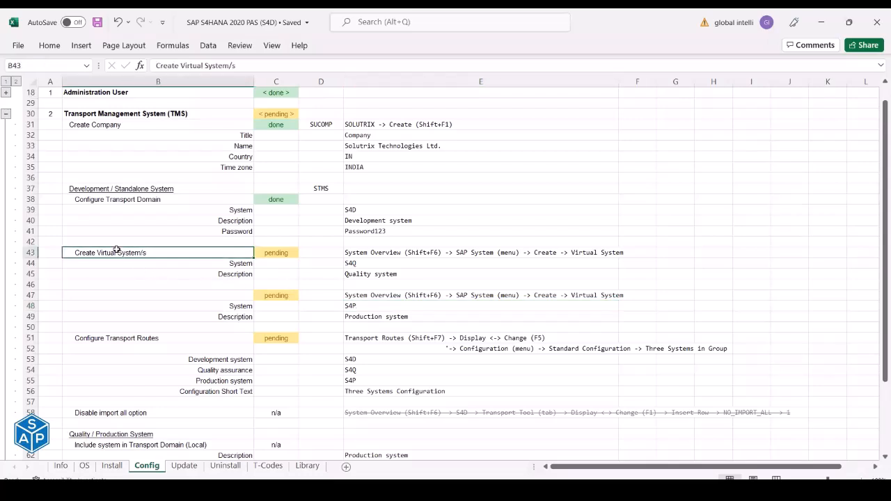
{"action": "left_click", "coordinate": [363, 254]}
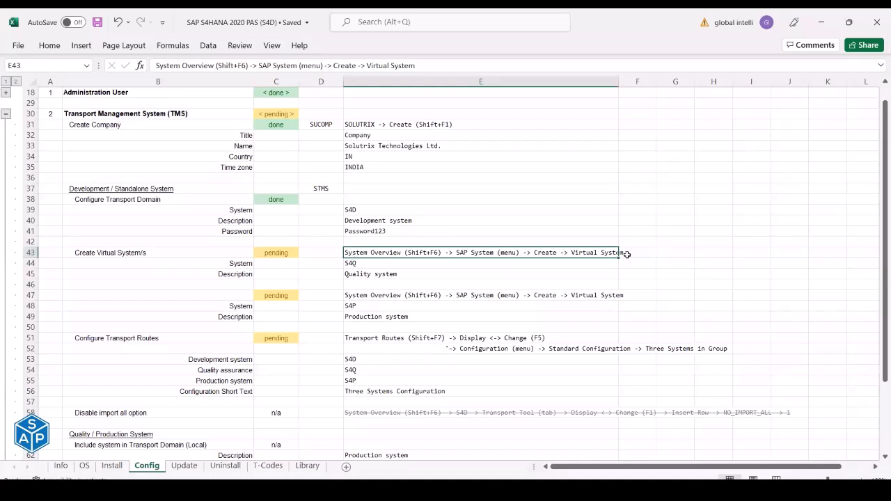
{"action": "key", "text": "alt+Tab"}
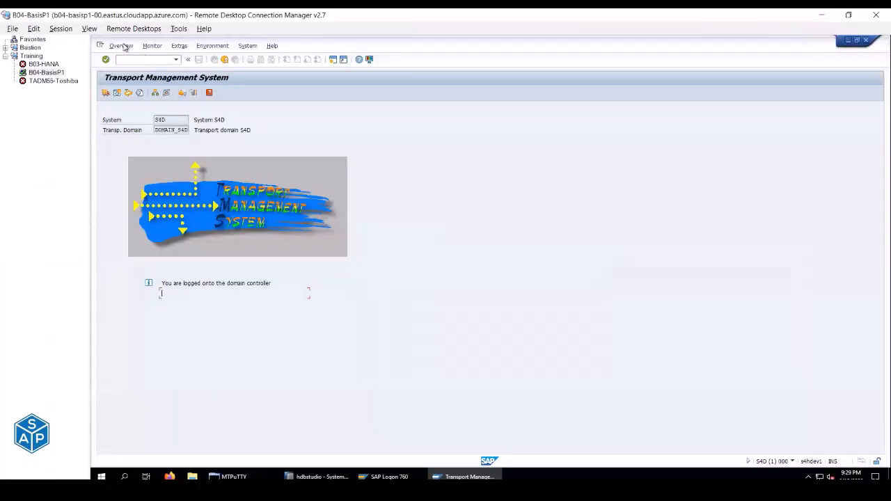
{"action": "left_click", "coordinate": [123, 48]}
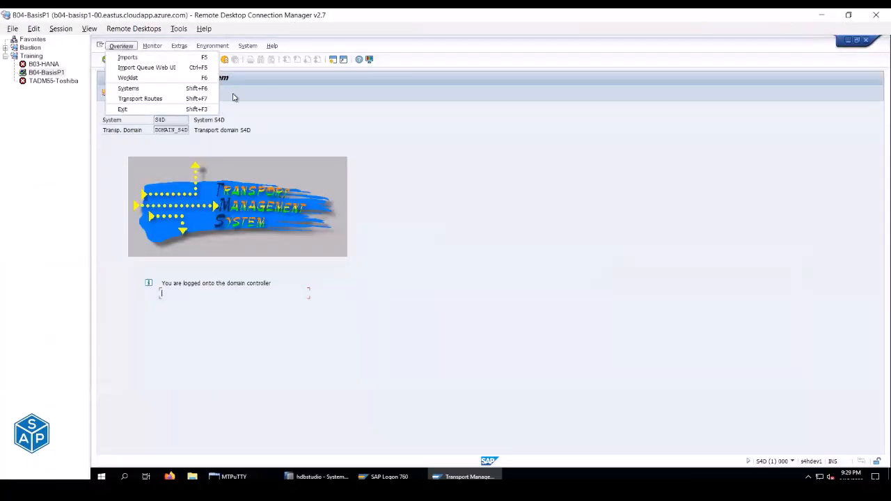
{"action": "left_click", "coordinate": [279, 106]}
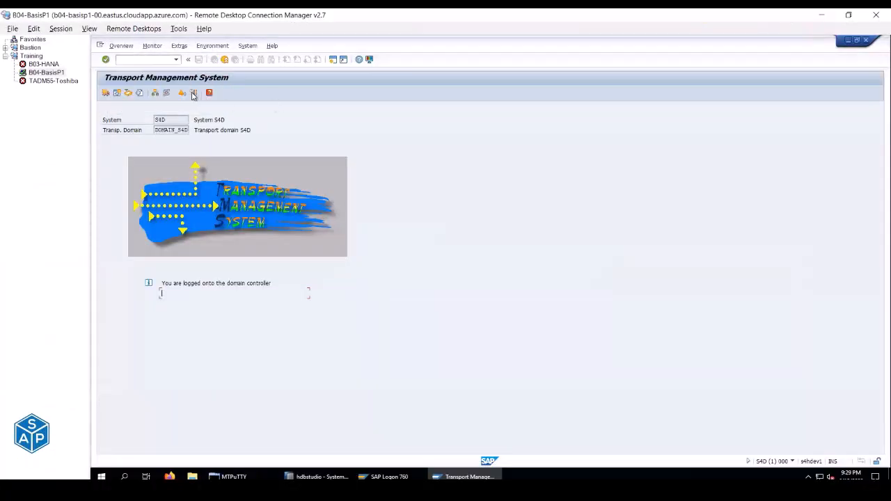
{"action": "left_click", "coordinate": [154, 94]}
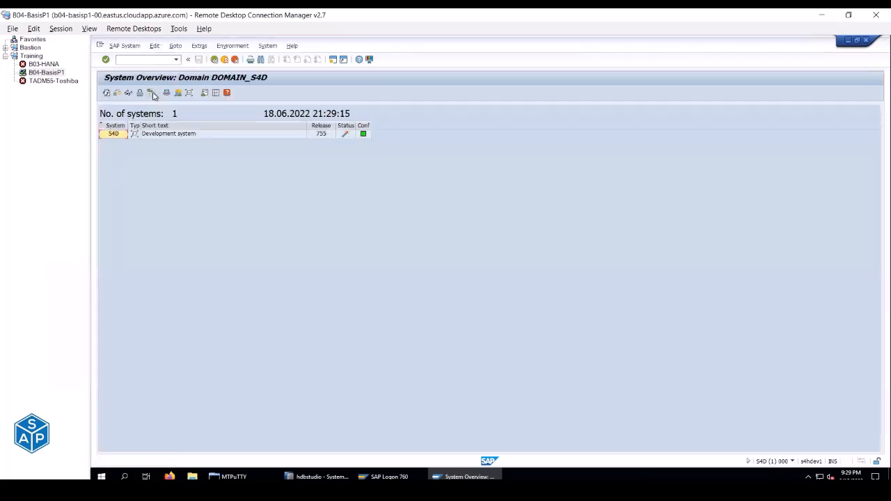
Start creating a virtual system and enter the system name S4Q copied from the Excel checklist.
{"action": "left_click", "coordinate": [125, 46]}
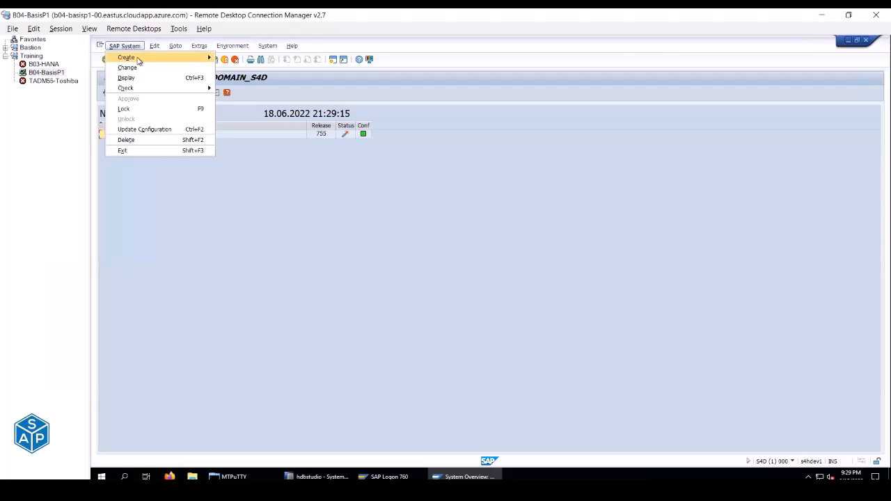
{"action": "mouse_move", "coordinate": [135, 59]}
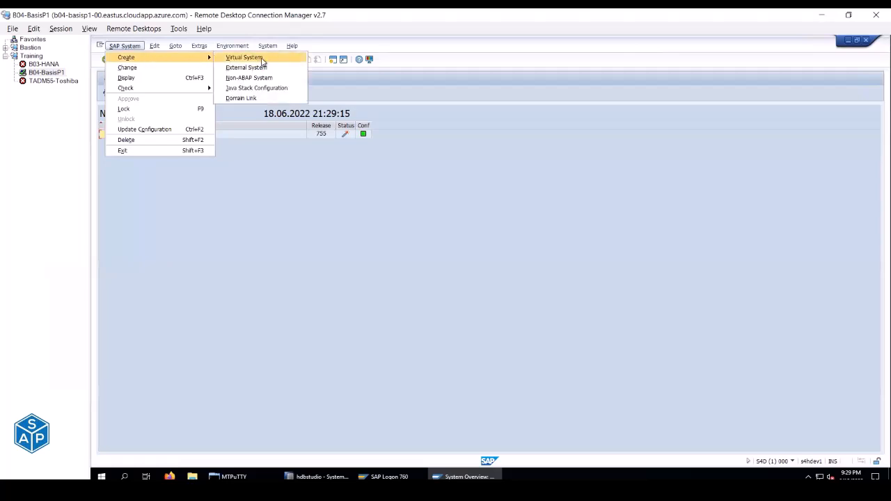
{"action": "left_click", "coordinate": [262, 61]}
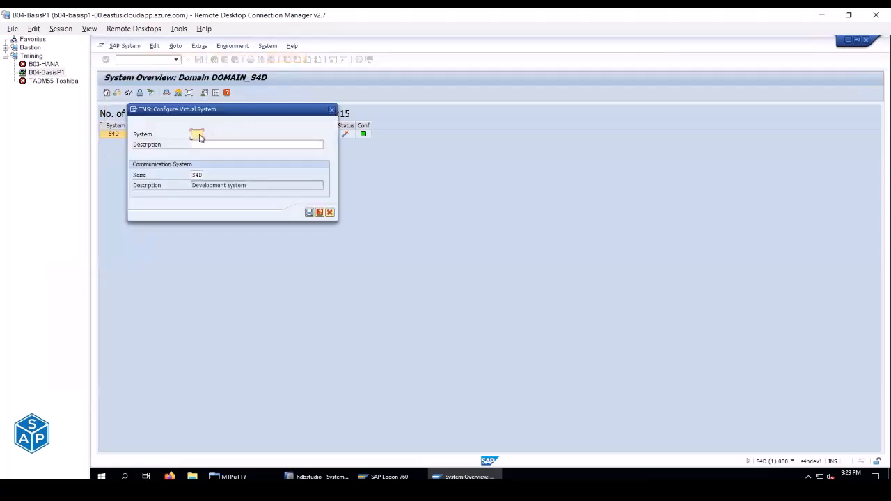
{"action": "key", "text": "alt+Tab"}
{"action": "left_click", "coordinate": [371, 264]}
{"action": "key", "text": "ctrl+c"}
{"action": "key", "text": "alt+Tab"}
{"action": "key", "text": "ctrl+v"}
{"action": "key", "text": "Tab"}
Set the virtual system's description to the checklist's "Quality system", save it and check its entry in the System Overview.
{"action": "key", "text": "alt+Tab"}
{"action": "left_click", "coordinate": [388, 274]}
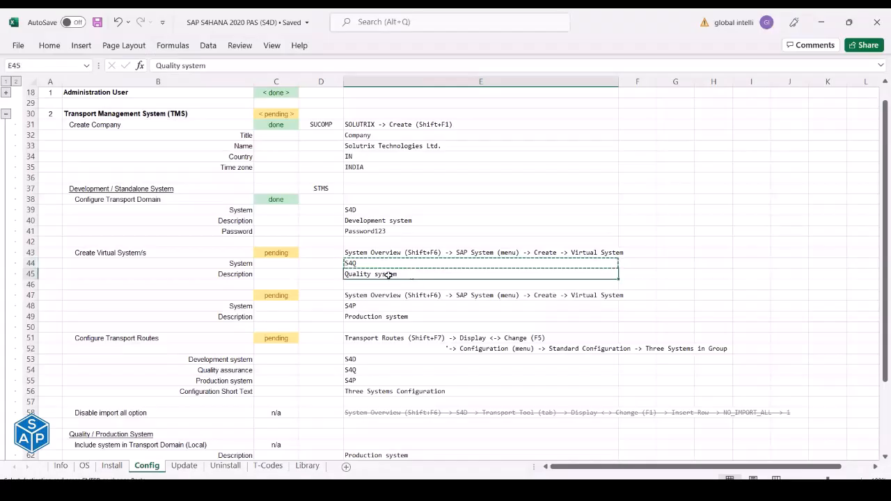
{"action": "key", "text": "ctrl+c"}
{"action": "key", "text": "alt+Tab"}
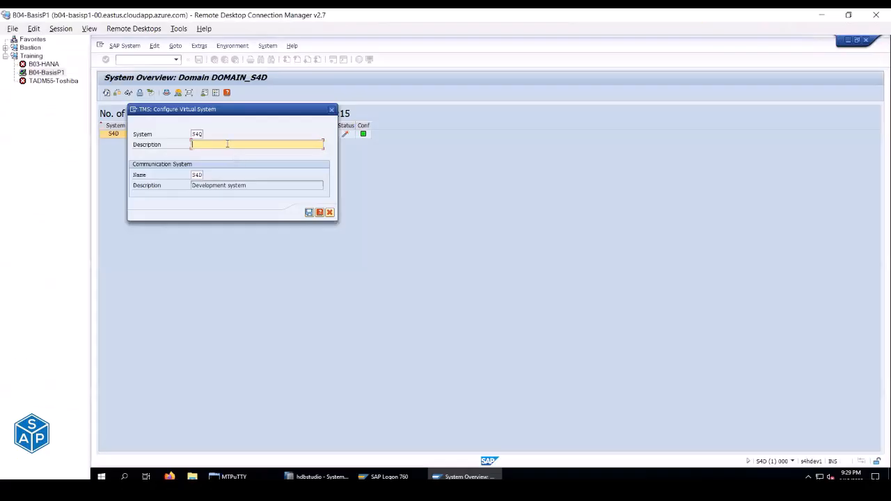
{"action": "key", "text": "ctrl+v"}
{"action": "left_click", "coordinate": [309, 212]}
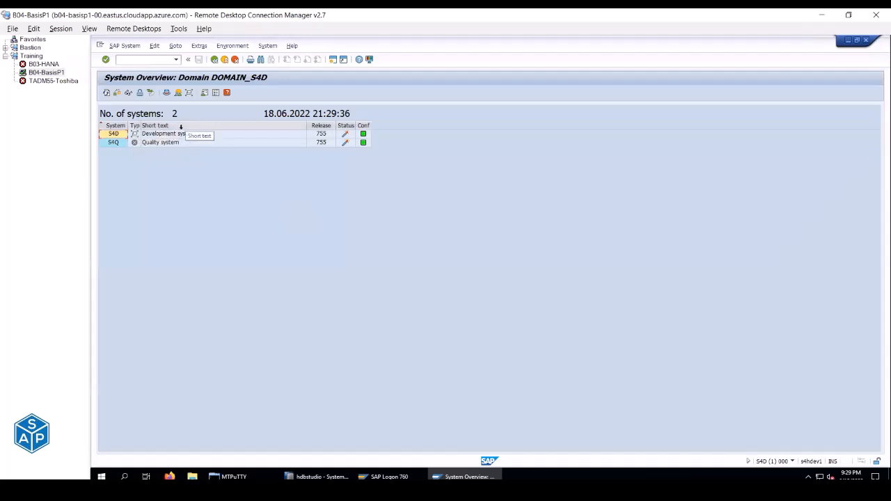
{"action": "left_click", "coordinate": [160, 136]}
{"action": "left_click", "coordinate": [158, 144]}
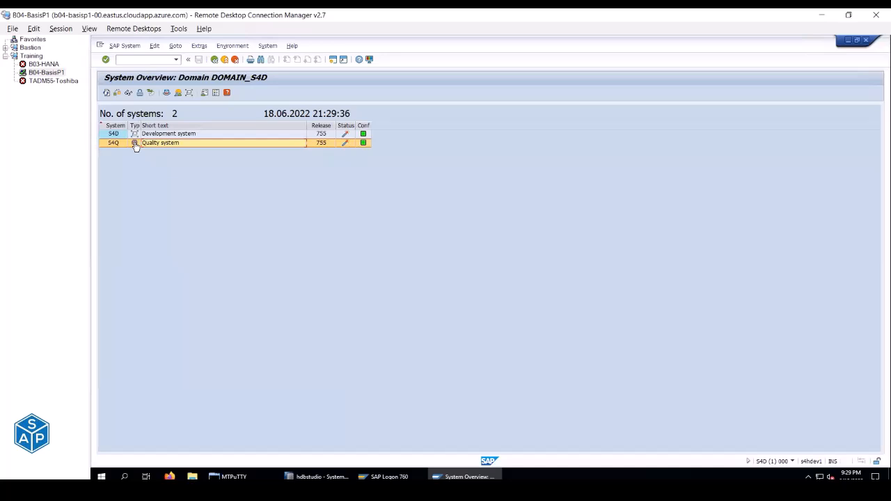
Start creating another virtual system and enter the system name S4P copied from the Excel checklist.
{"action": "left_click", "coordinate": [123, 46]}
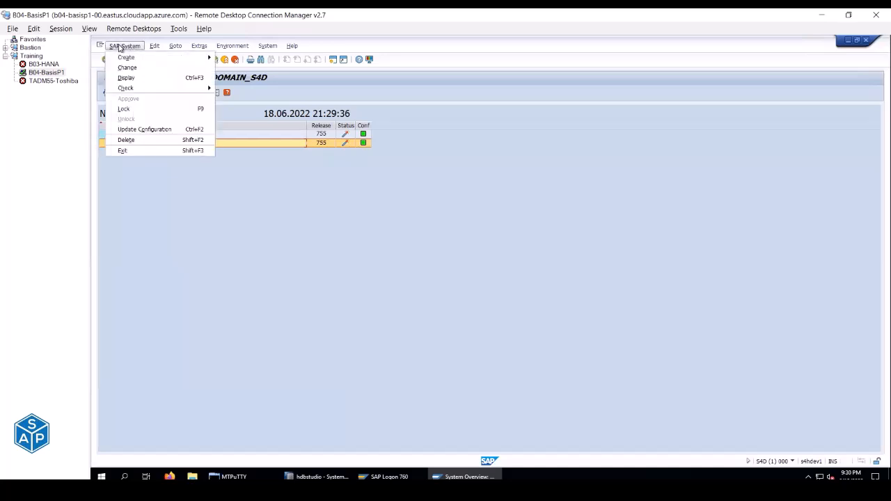
{"action": "left_click", "coordinate": [230, 58]}
{"action": "key", "text": "alt+Tab"}
{"action": "key", "text": "ctrl+c"}
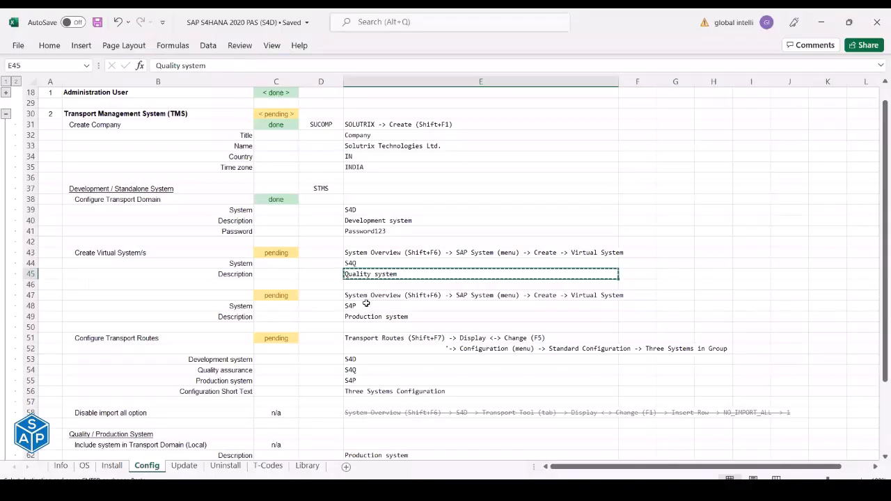
{"action": "left_click", "coordinate": [365, 303]}
{"action": "key", "text": "ctrl+c"}
{"action": "key", "text": "alt+Tab"}
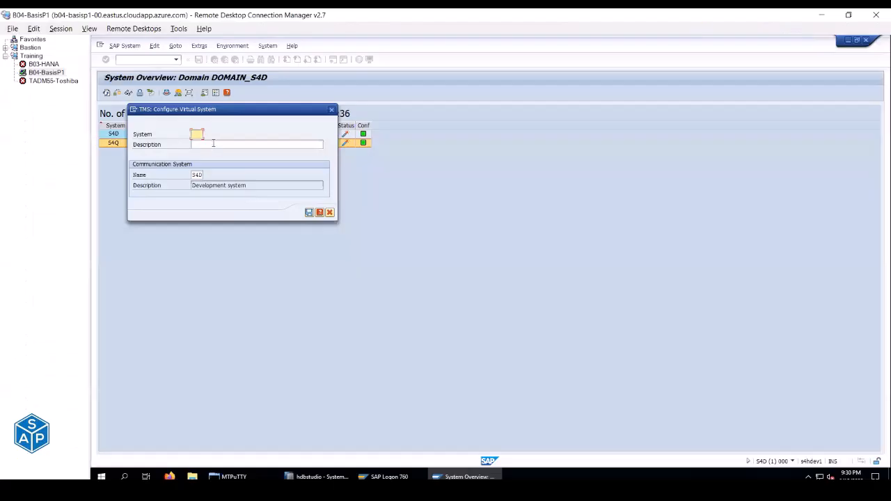
{"action": "key", "text": "ctrl+v"}
{"action": "key", "text": "Tab"}
Set the virtual system's description to the checklist's "Production system", save it and check the entries in the System Overview.
{"action": "key", "text": "alt+Tab"}
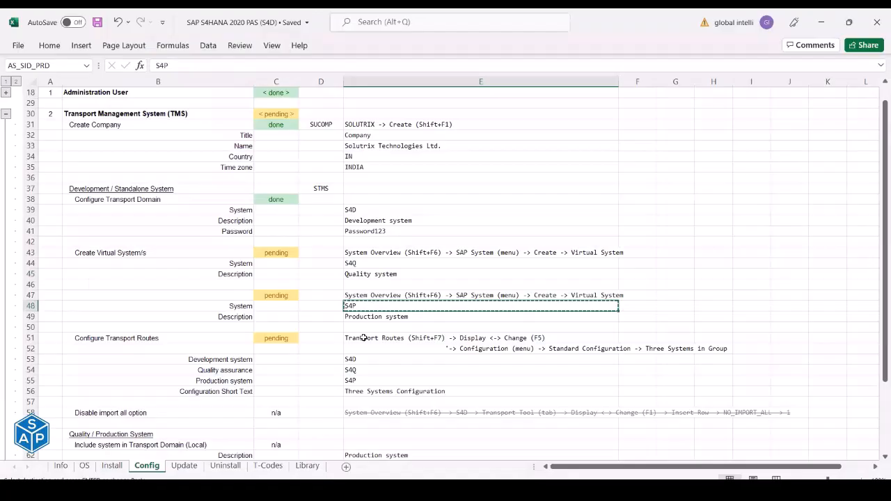
{"action": "left_click", "coordinate": [363, 319]}
{"action": "key", "text": "ctrl+c"}
{"action": "key", "text": "alt+Tab"}
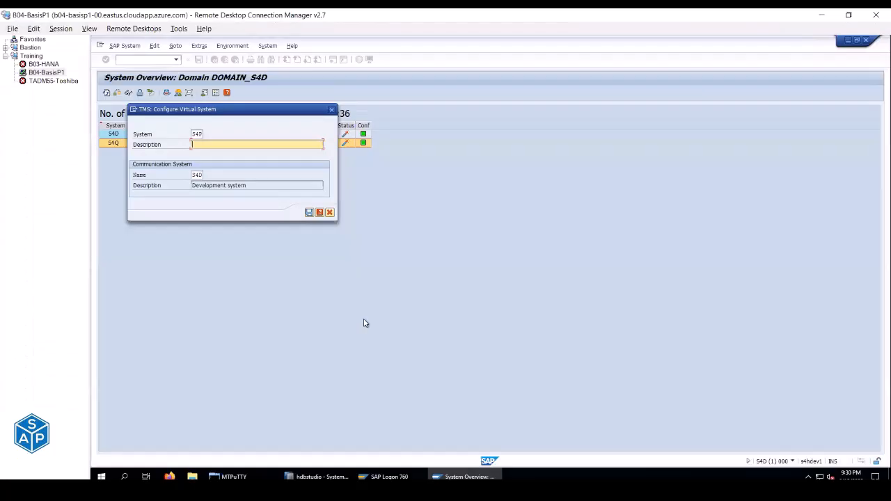
{"action": "key", "text": "ctrl+v"}
{"action": "left_click", "coordinate": [308, 212]}
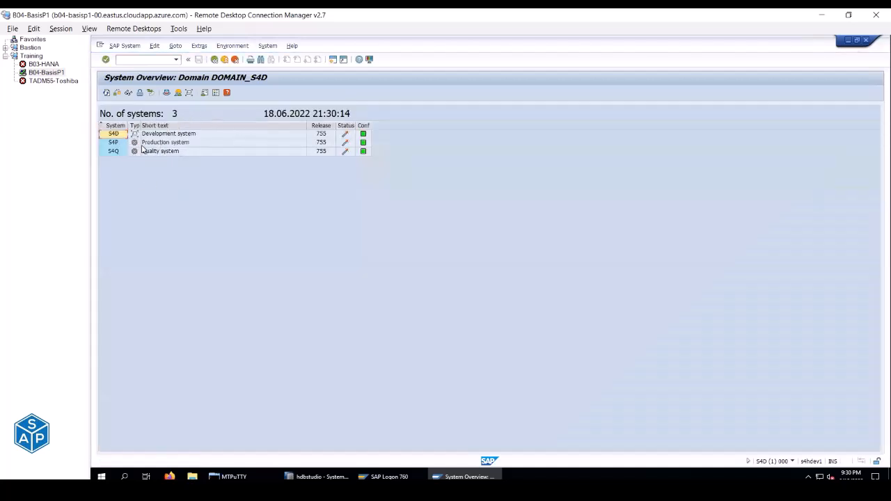
{"action": "left_click", "coordinate": [159, 143]}
{"action": "left_click", "coordinate": [160, 152]}
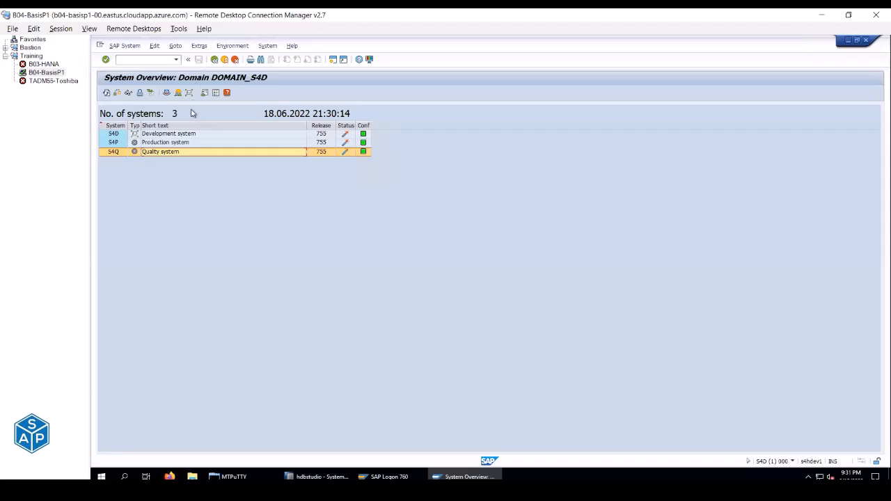
Mark both Create Virtual System/s tasks, for S4Q and S4P, as done in the Excel checklist.
{"action": "key", "text": "alt+Tab"}
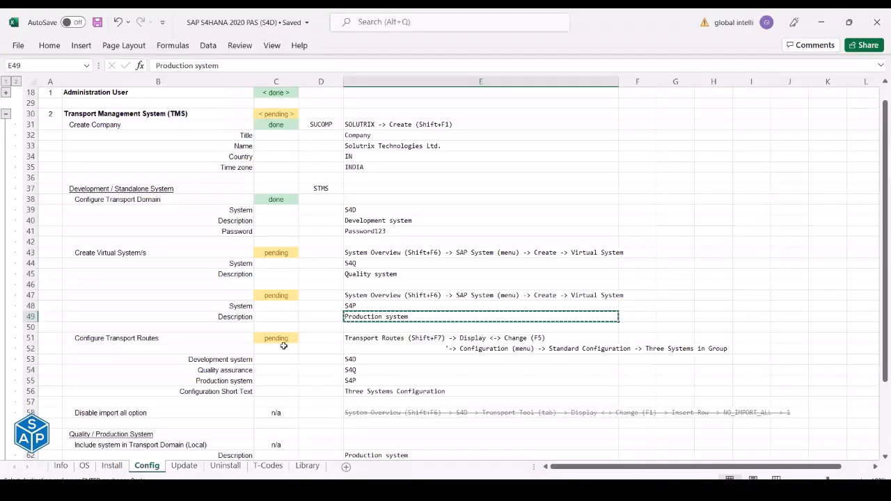
{"action": "scroll", "coordinate": [284, 341], "scroll_direction": "down", "scroll_amount": 1}
{"action": "left_click", "coordinate": [122, 330]}
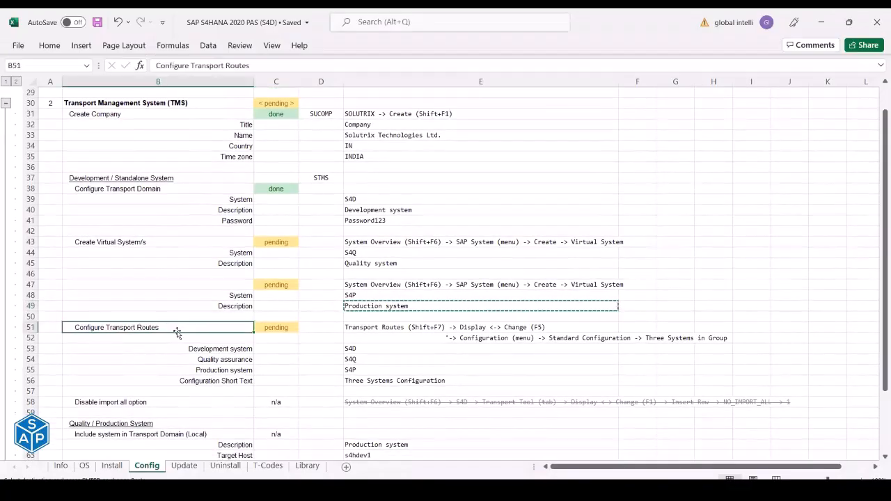
{"action": "left_click_drag", "start_coordinate": [344, 330], "coordinate": [345, 329]}
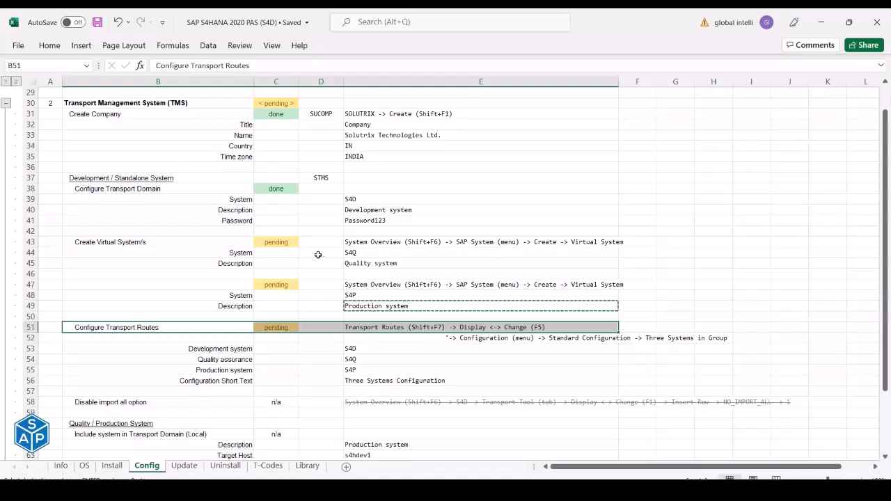
{"action": "left_click", "coordinate": [272, 243]}
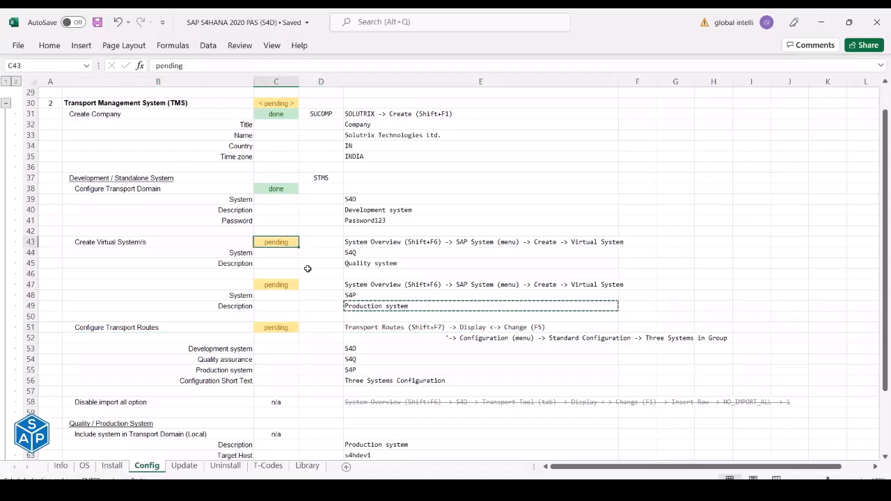
{"action": "type", "text": "done"}
{"action": "key", "text": "Return"}
{"action": "key", "text": "Return"}
{"action": "key", "text": "Return"}
{"action": "key", "text": "Return"}
{"action": "type", "text": "done"}
{"action": "key", "text": "Return"}
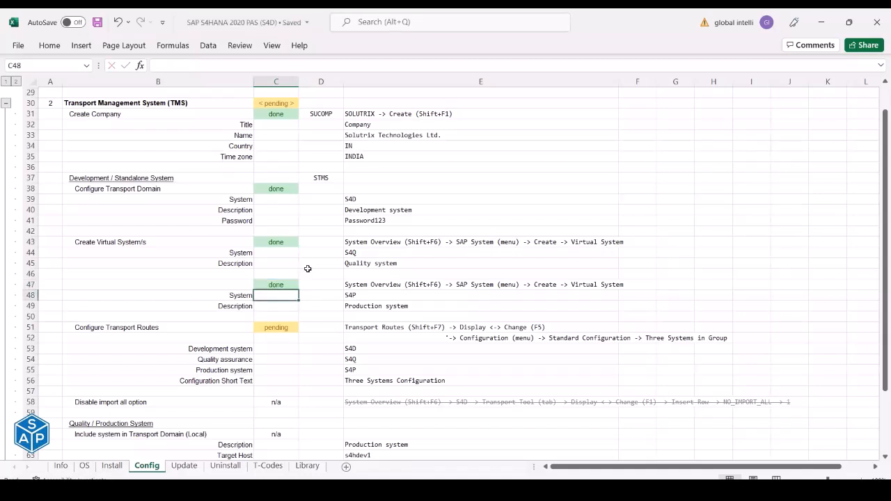
Open the transport routes display from the Transport Management System start screen in SAP and return to the Excel checklist.
{"action": "left_click", "coordinate": [155, 330]}
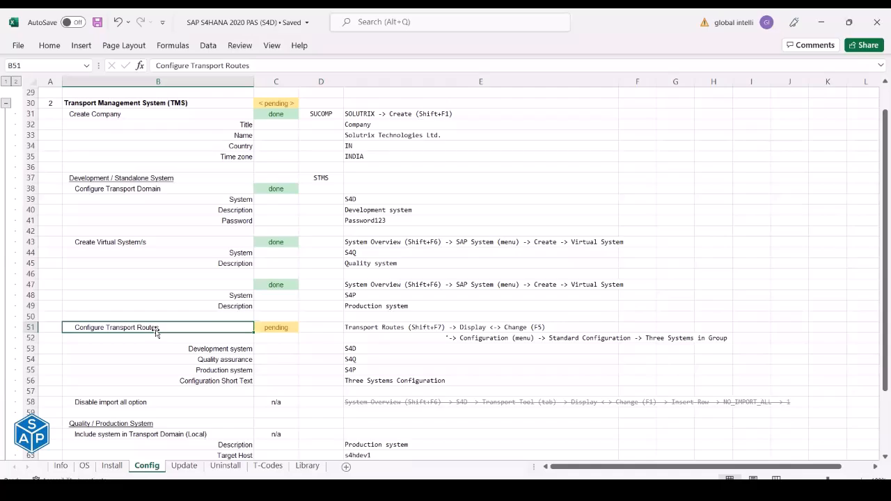
{"action": "key", "text": "alt+Tab"}
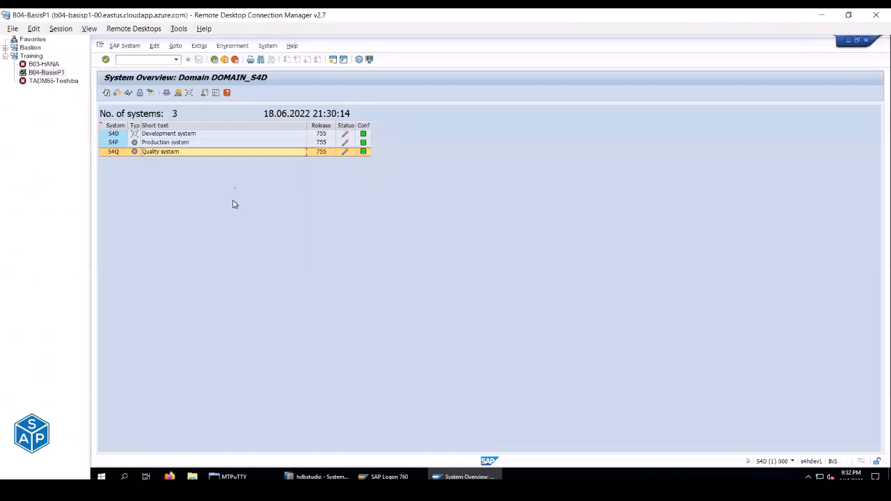
{"action": "left_click", "coordinate": [214, 60]}
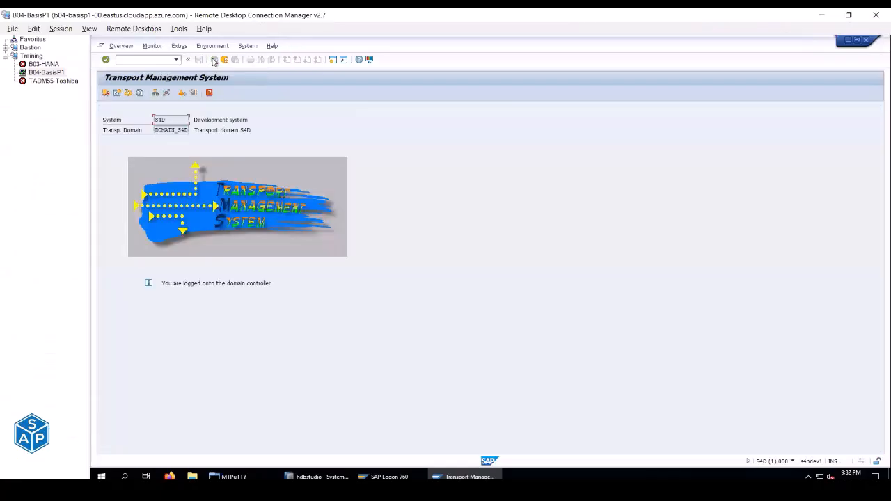
{"action": "left_click", "coordinate": [168, 93]}
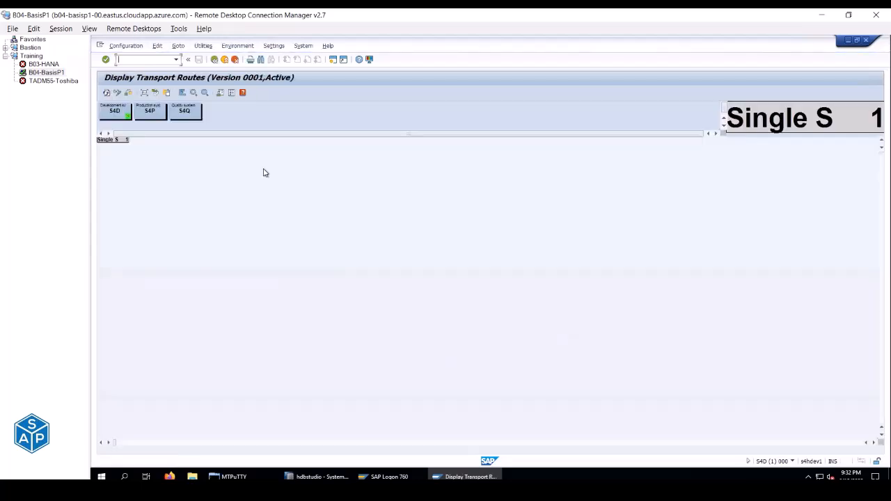
{"action": "left_click", "coordinate": [110, 109]}
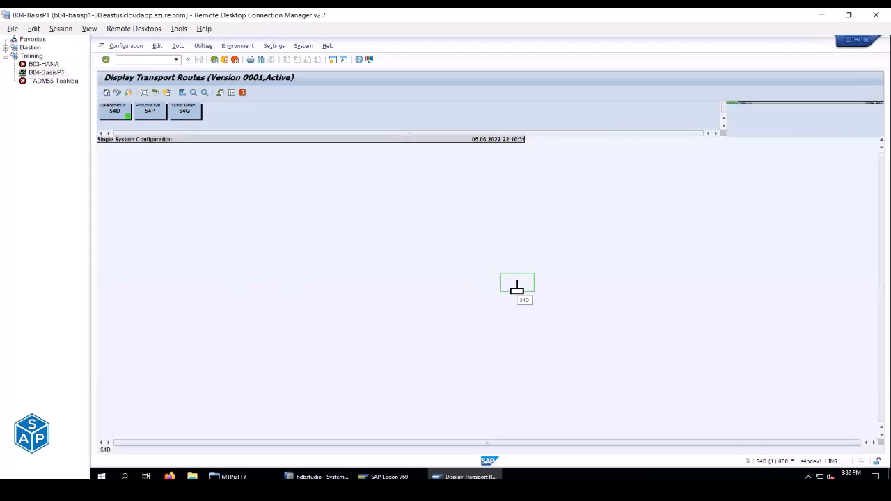
{"action": "key", "text": "F3"}
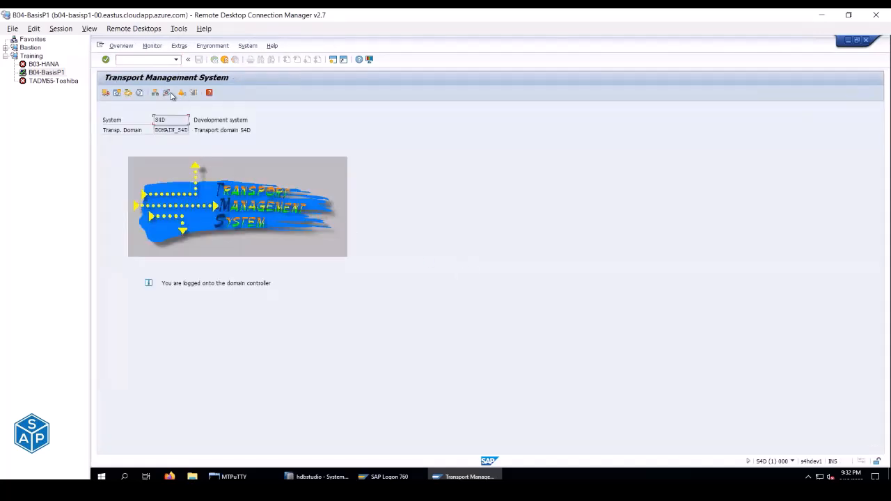
{"action": "left_click", "coordinate": [168, 93]}
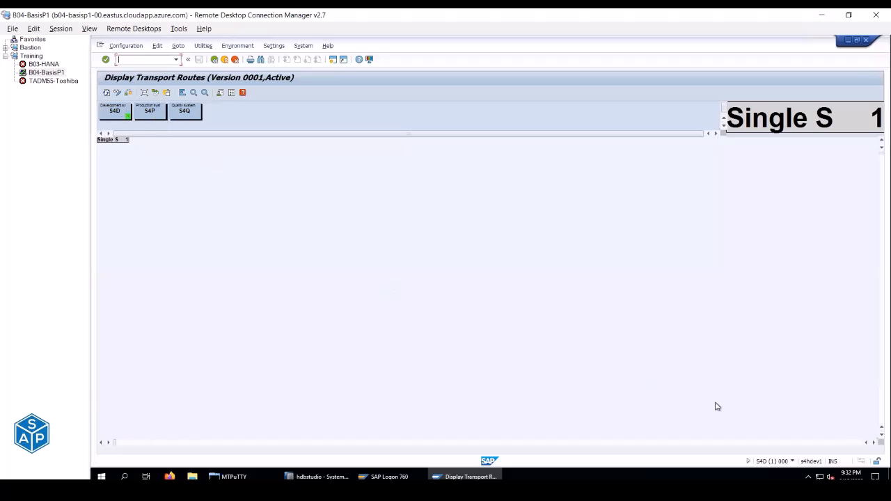
{"action": "key", "text": "alt+Tab"}
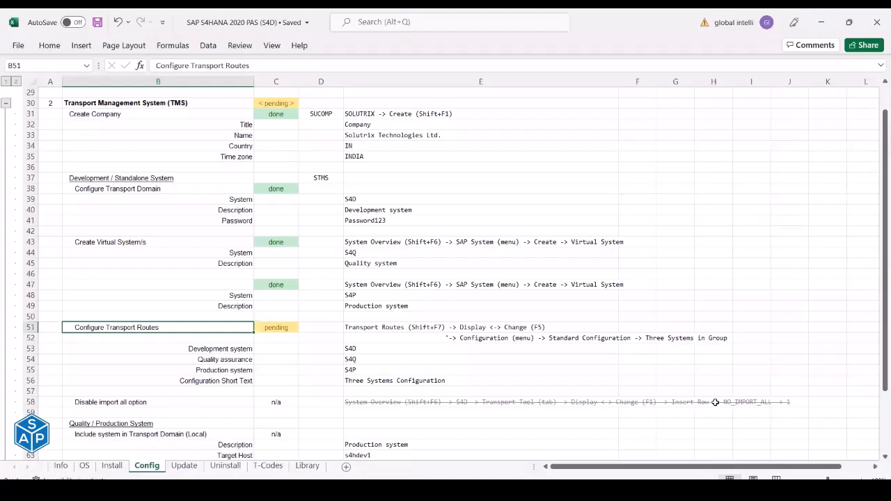
Following the Configure Transport Routes entry in the Excel checklist, return to SAP and switch the transport routes from display to change mode.
{"action": "left_click", "coordinate": [389, 327]}
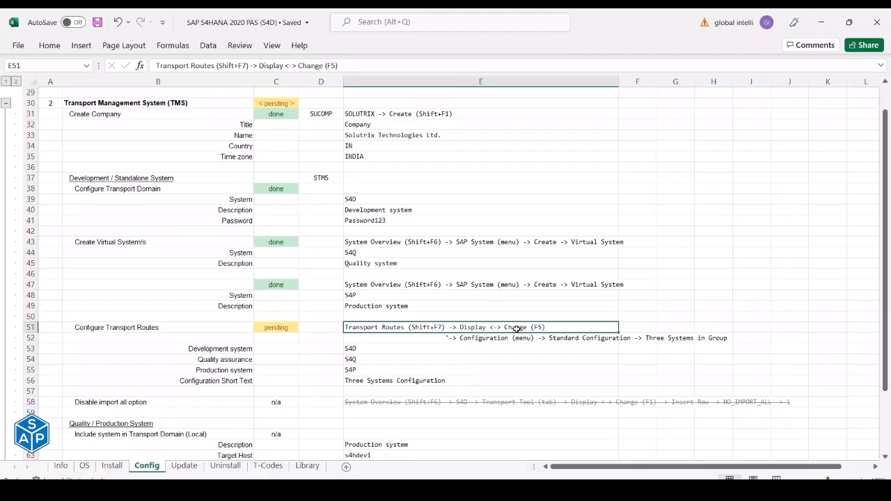
{"action": "key", "text": "alt+Tab"}
{"action": "left_click", "coordinate": [243, 287]}
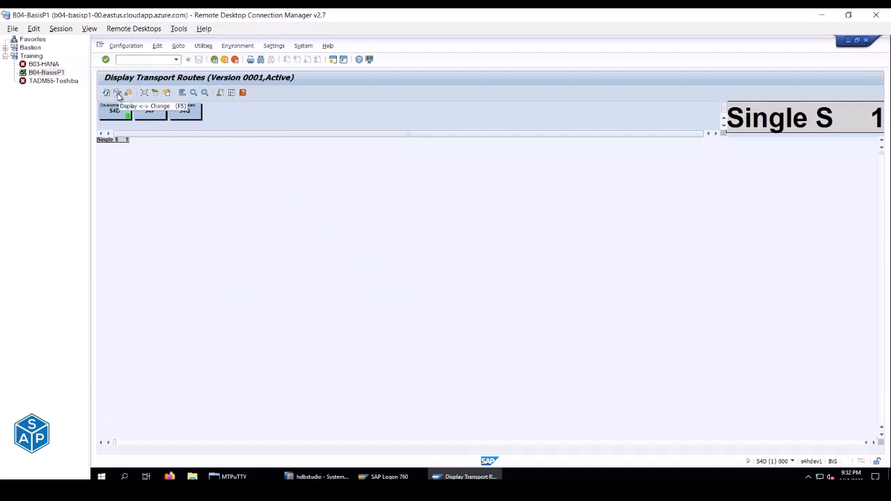
{"action": "left_click", "coordinate": [124, 48]}
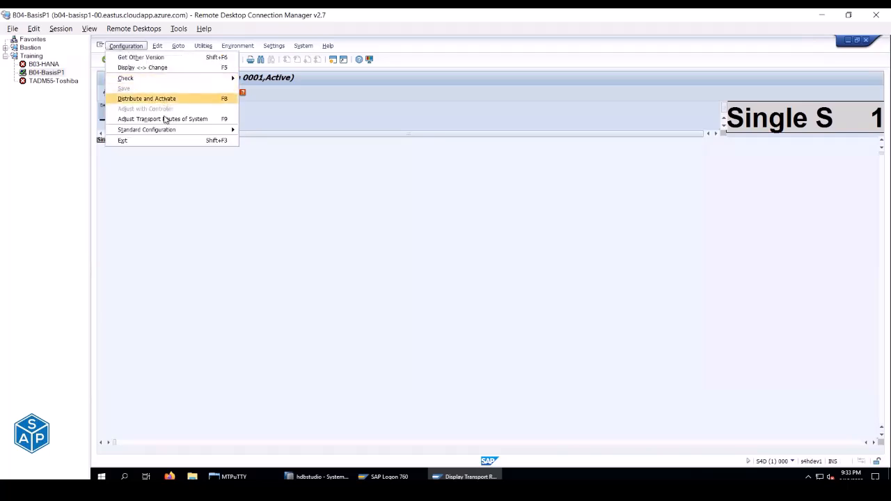
{"action": "mouse_move", "coordinate": [170, 131]}
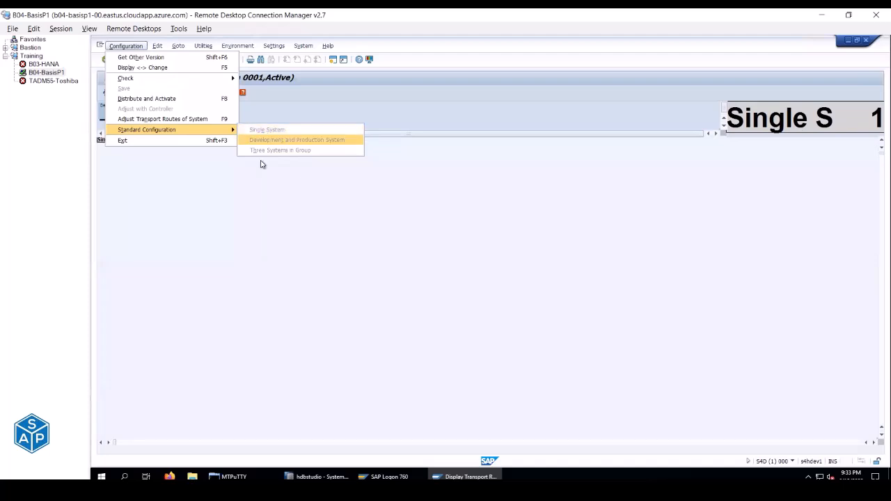
{"action": "left_click", "coordinate": [256, 194]}
{"action": "left_click", "coordinate": [119, 94]}
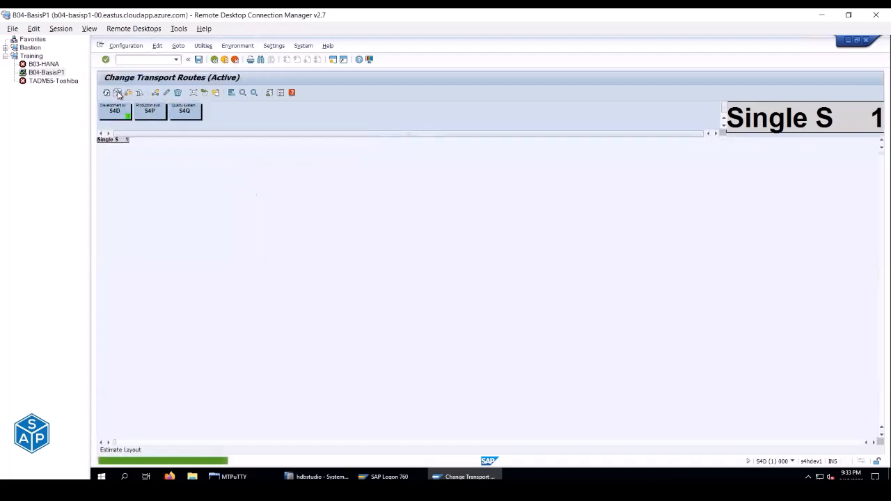
Check the next checklist instruction in Excel and start the standard configuration Three Systems in Group in SAP.
{"action": "left_click", "coordinate": [126, 47]}
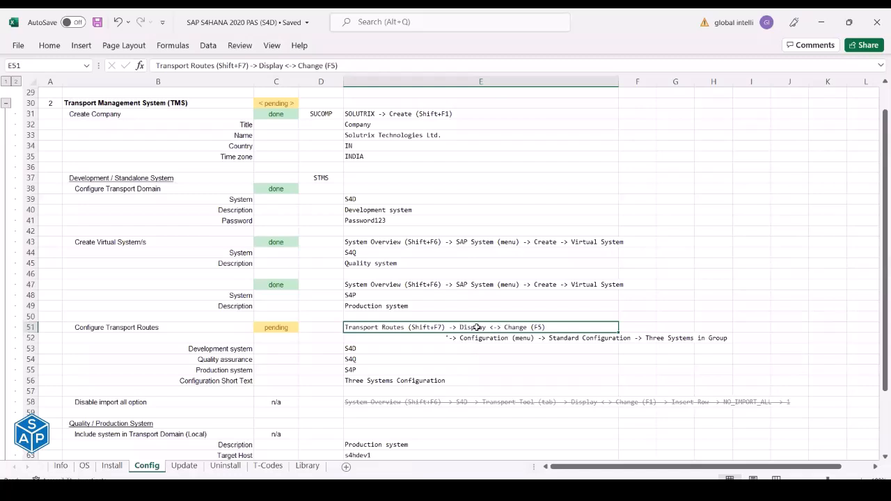
{"action": "left_click", "coordinate": [475, 339]}
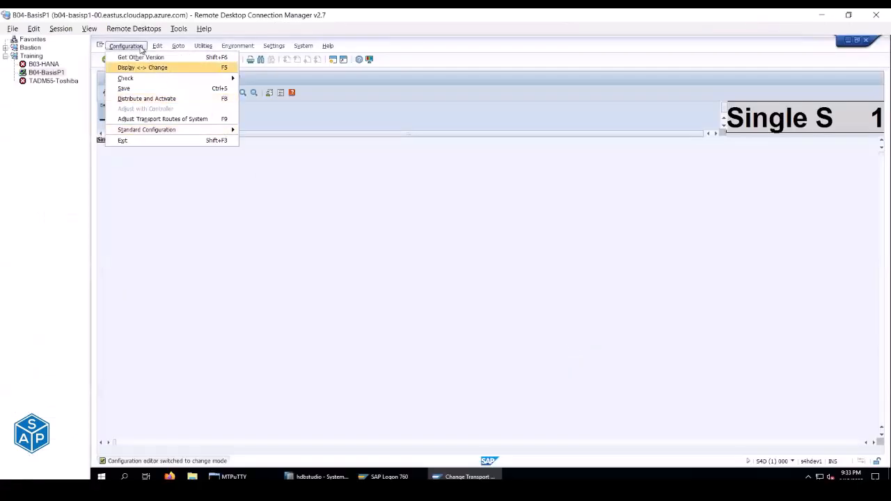
{"action": "mouse_move", "coordinate": [159, 131]}
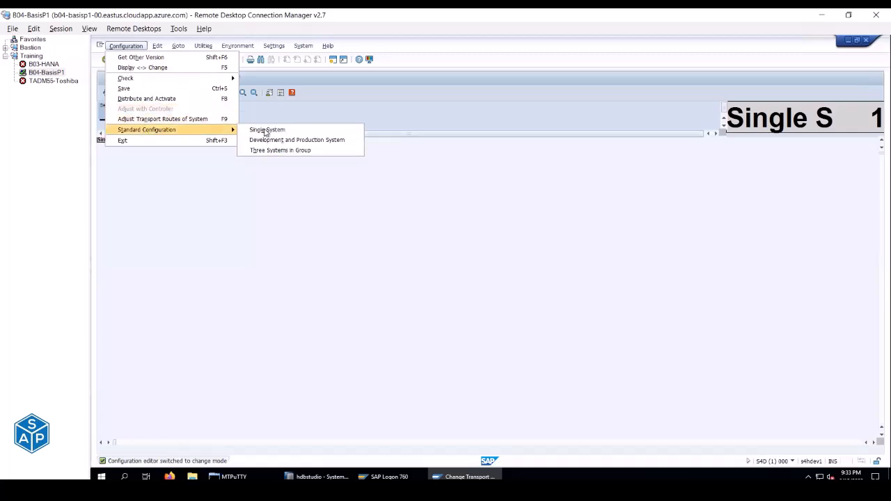
{"action": "left_click", "coordinate": [290, 153]}
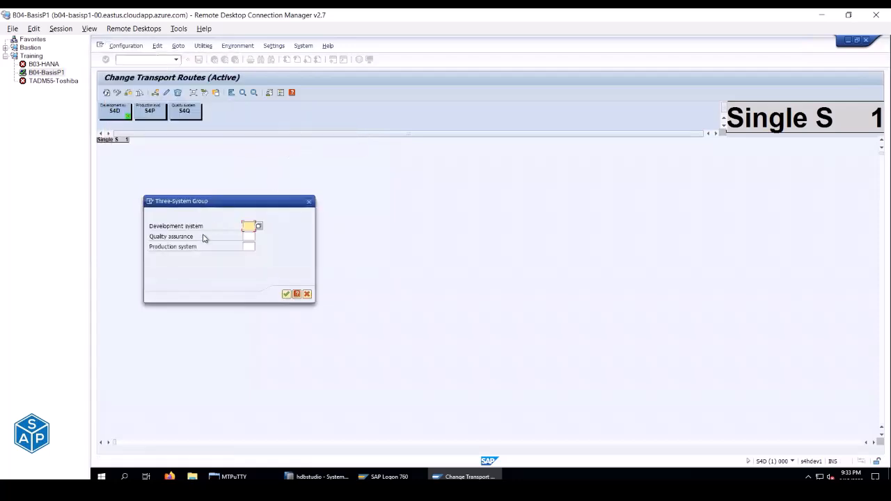
Assign S4D as development, S4Q as quality assurance and S4P as production system in the three-system group, and confirm the group.
{"action": "left_click", "coordinate": [259, 226]}
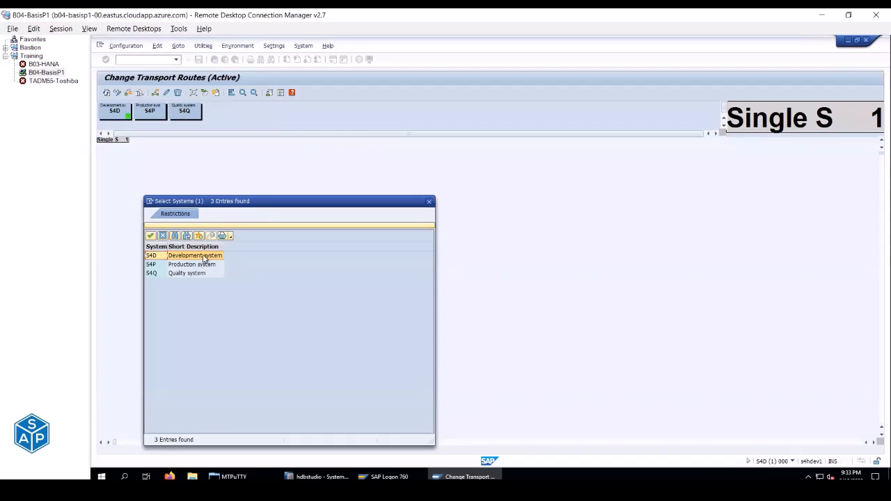
{"action": "double_click", "coordinate": [203, 257]}
{"action": "left_click", "coordinate": [249, 236]}
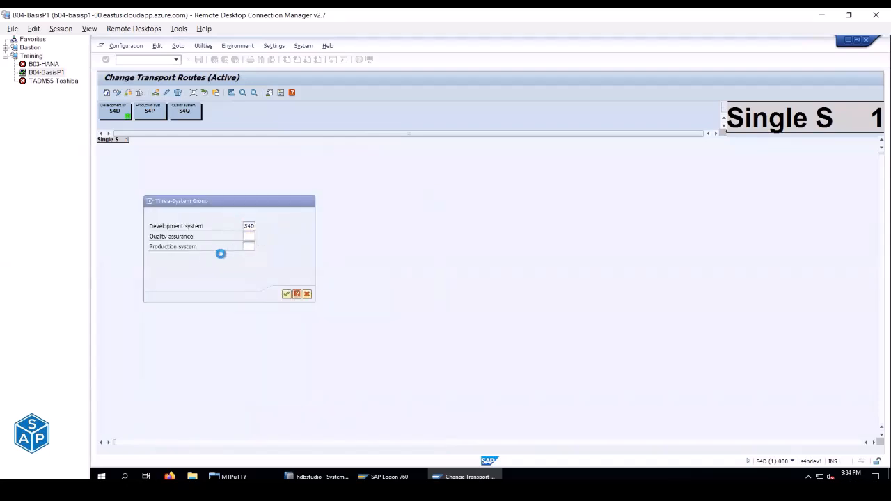
{"action": "left_click", "coordinate": [258, 238]}
{"action": "double_click", "coordinate": [177, 273]}
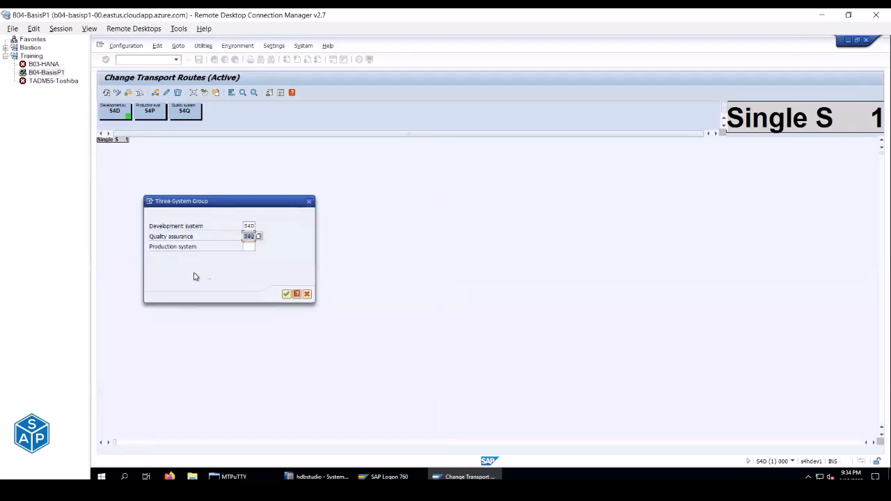
{"action": "left_click", "coordinate": [245, 248]}
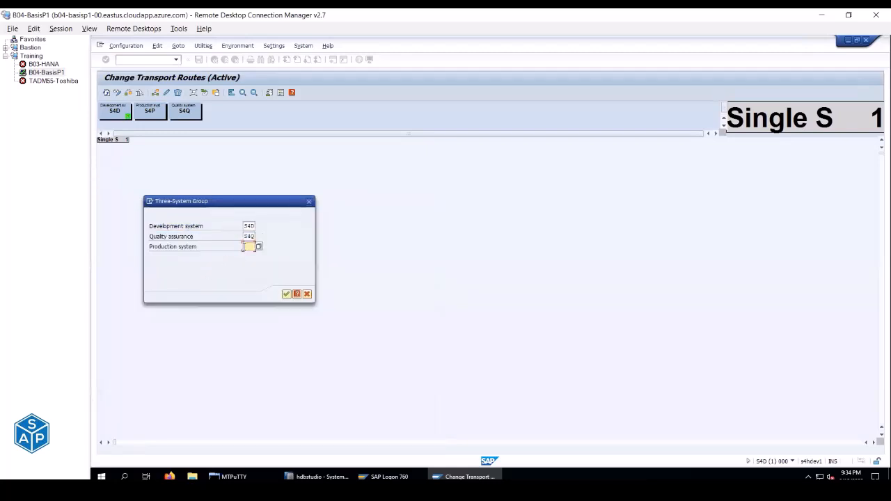
{"action": "left_click", "coordinate": [258, 248]}
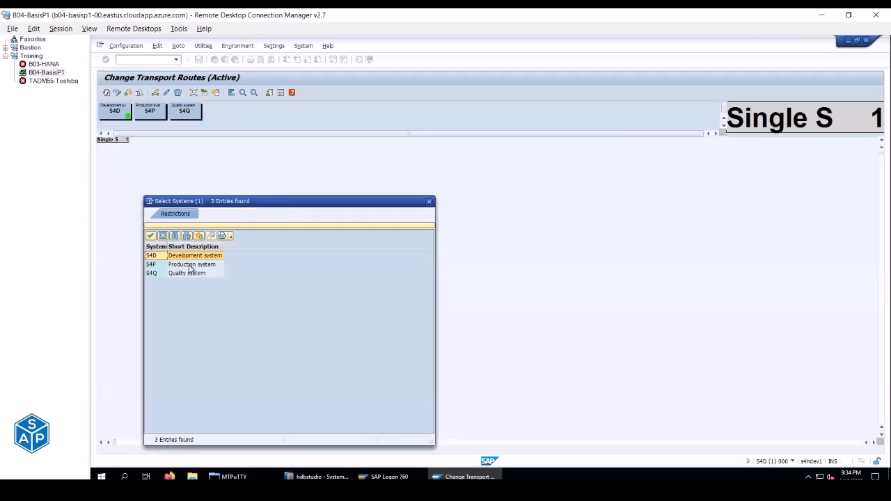
{"action": "double_click", "coordinate": [191, 268]}
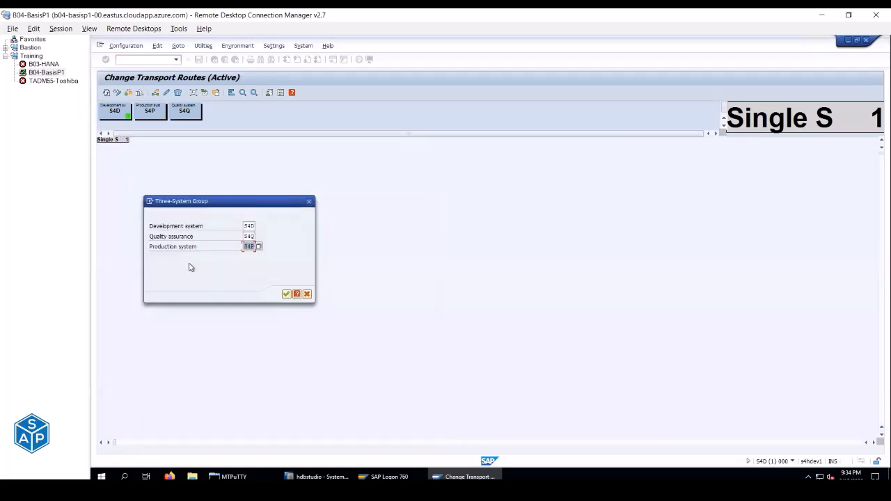
{"action": "left_click", "coordinate": [285, 295]}
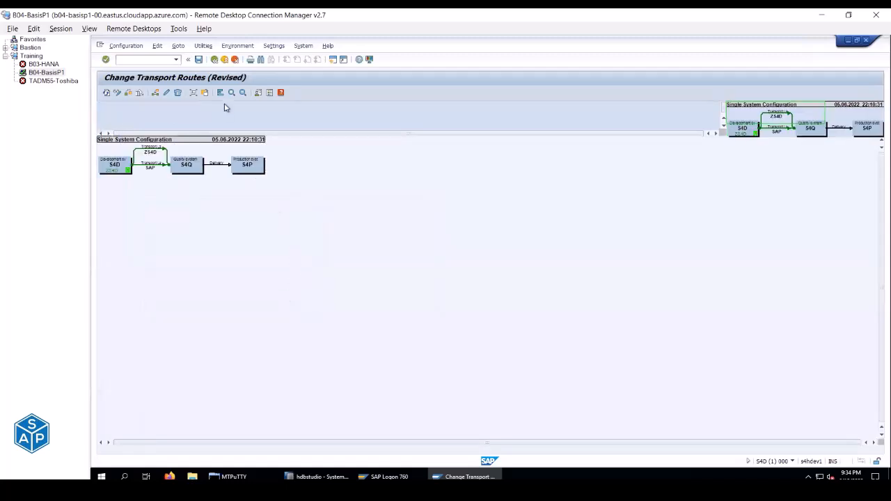
Save the routes with the short description "Three Systems Configuration" copied from the Excel checklist, and distribute and activate the configuration across all systems.
{"action": "left_click", "coordinate": [231, 94]}
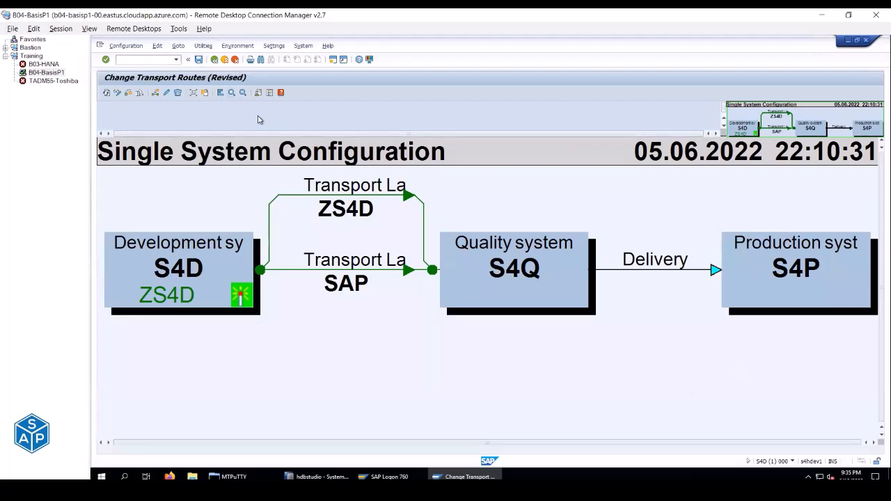
{"action": "left_click", "coordinate": [200, 60]}
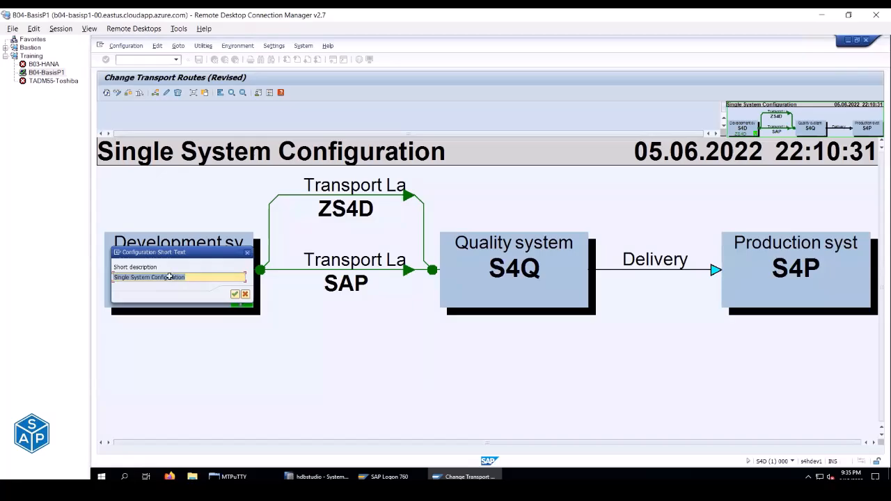
{"action": "key", "text": "alt+Tab"}
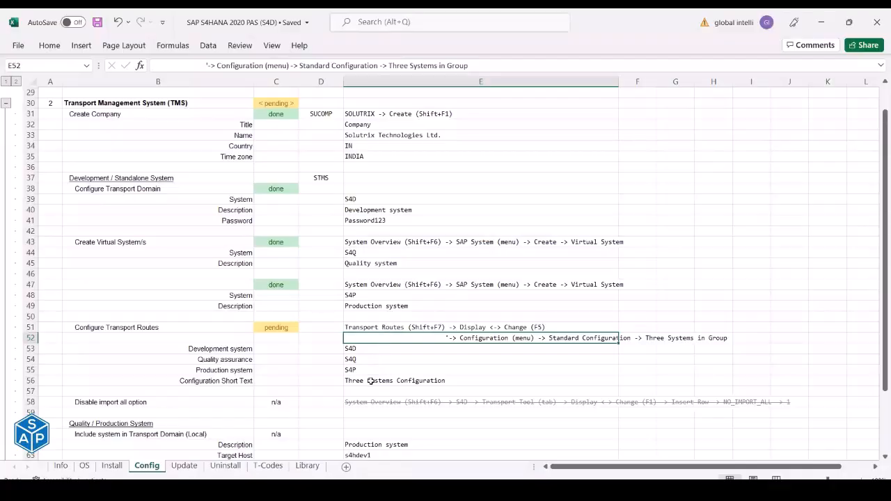
{"action": "left_click", "coordinate": [370, 381]}
{"action": "key", "text": "ctrl+c"}
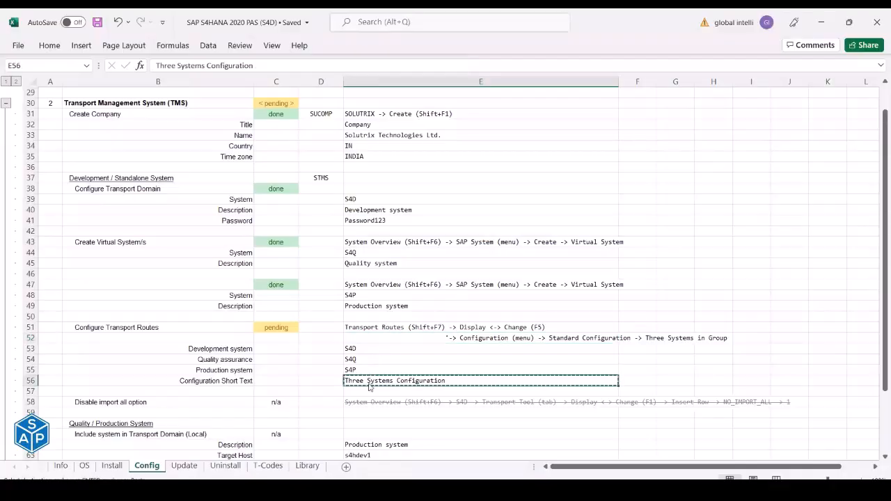
{"action": "key", "text": "alt+Tab"}
{"action": "key", "text": "Delete"}
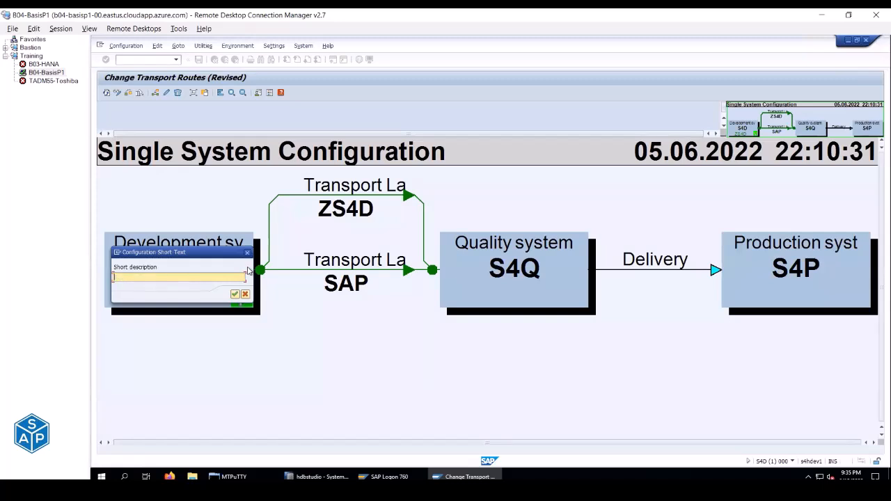
{"action": "key", "text": "ctrl+v"}
{"action": "left_click", "coordinate": [235, 295]}
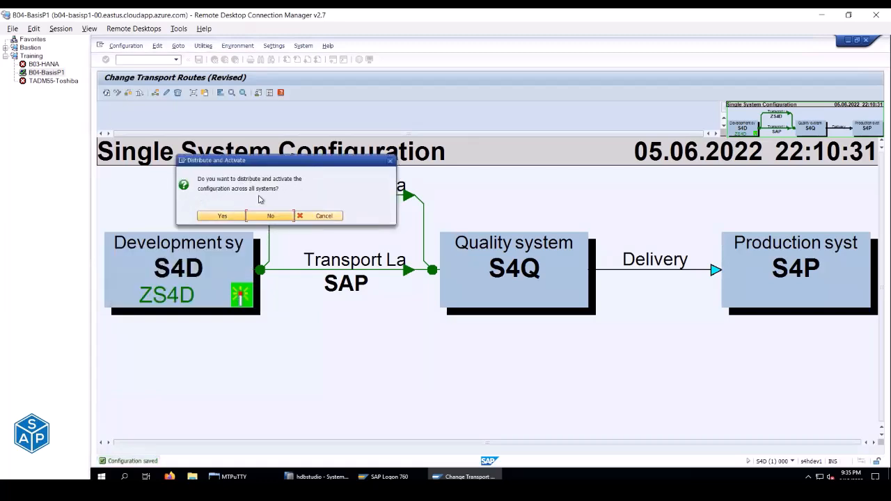
{"action": "left_click", "coordinate": [213, 215]}
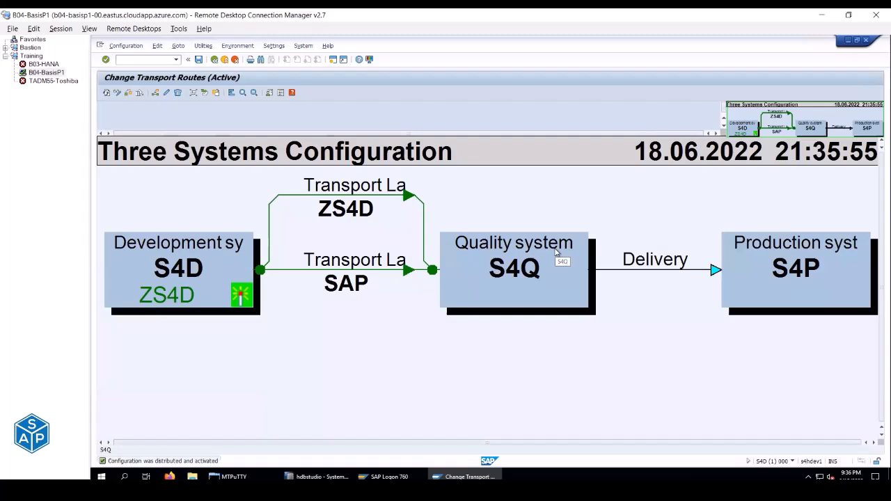
Mark the Configure Transport Routes task as done in the Excel checklist and save the workbook.
{"action": "key", "text": "alt+Tab"}
{"action": "left_click", "coordinate": [280, 326]}
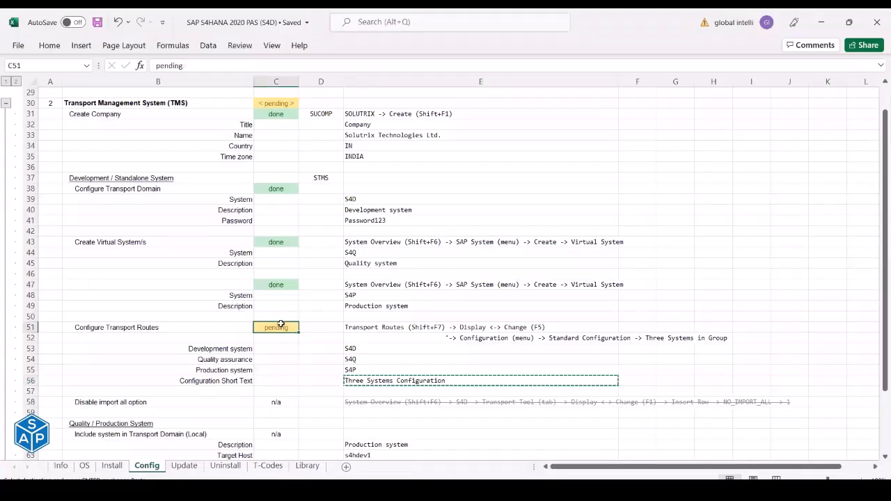
{"action": "type", "text": "done"}
{"action": "key", "text": "Return"}
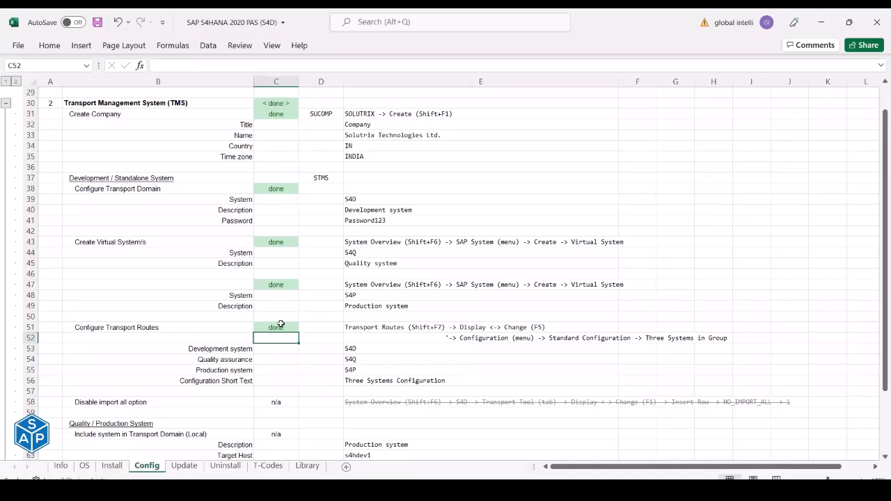
{"action": "left_click", "coordinate": [97, 25]}
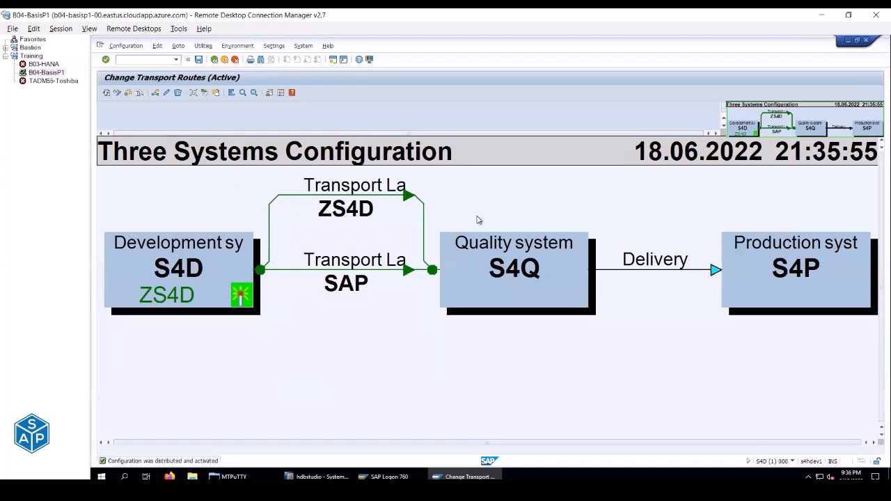
In SAP, examine the package overview of the SAP transport layer between S4D and S4Q, and close it.
{"action": "left_click", "coordinate": [345, 273]}
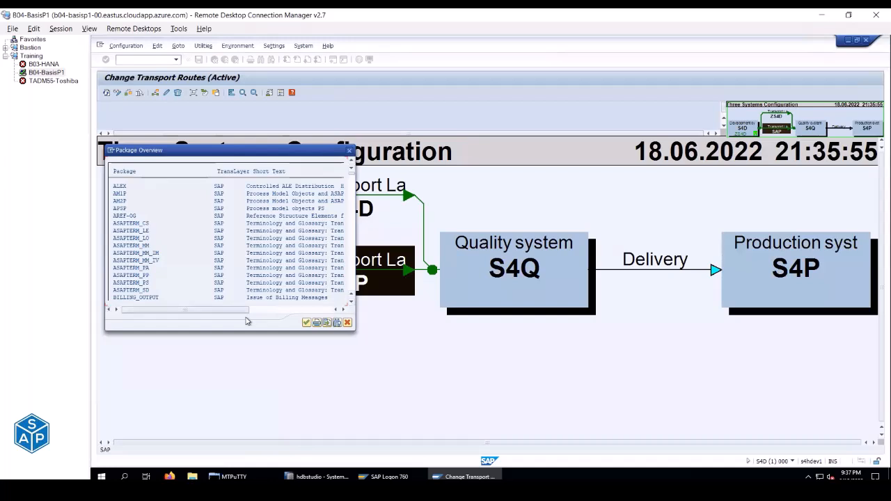
{"action": "left_click_drag", "start_coordinate": [237, 310], "coordinate": [299, 310]}
{"action": "left_click", "coordinate": [350, 152]}
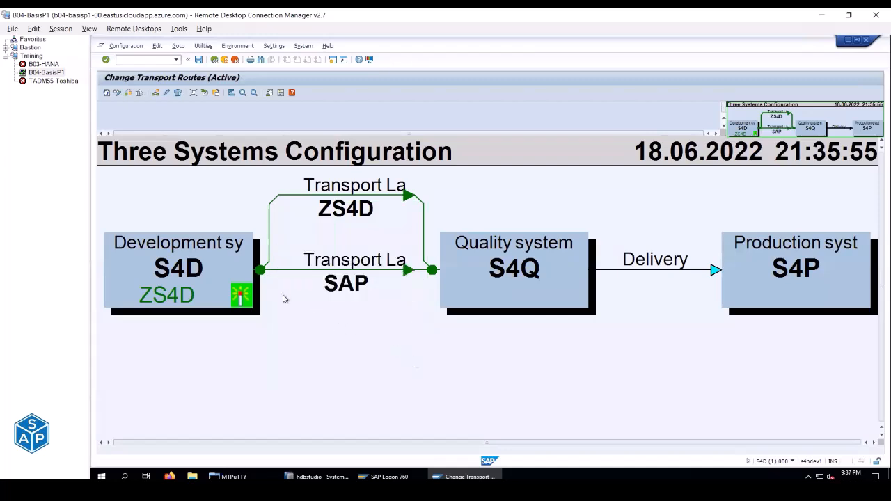
{"action": "double_click", "coordinate": [407, 270]}
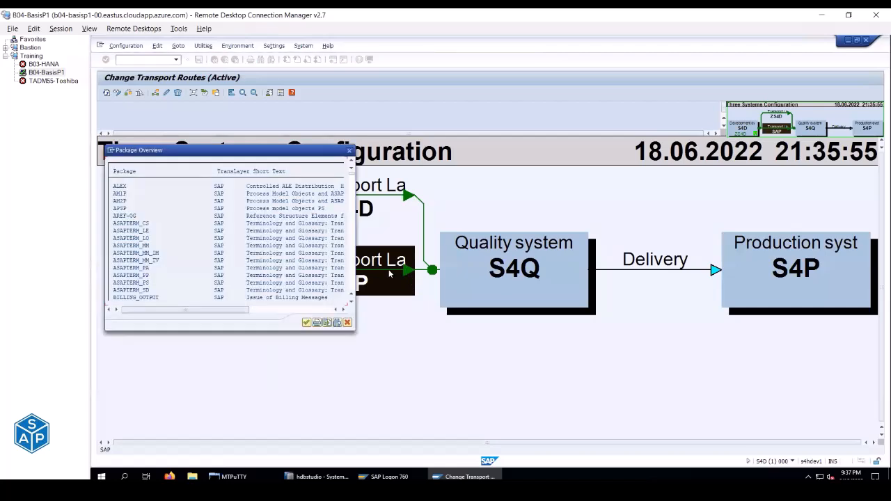
{"action": "left_click", "coordinate": [349, 151]}
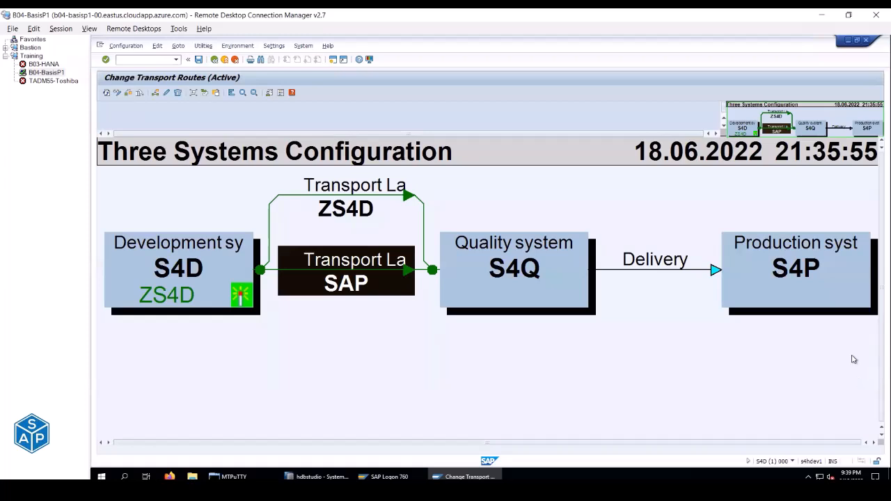
Delete all the transport links connecting S4D, S4Q and S4P in the route diagram, and select the development system S4D.
{"action": "left_click", "coordinate": [414, 274]}
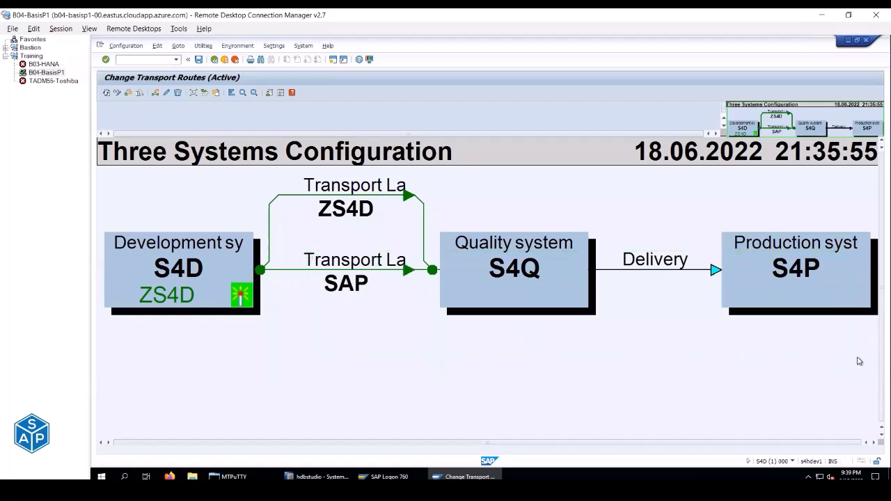
{"action": "left_click_drag", "start_coordinate": [351, 266], "coordinate": [102, 197]}
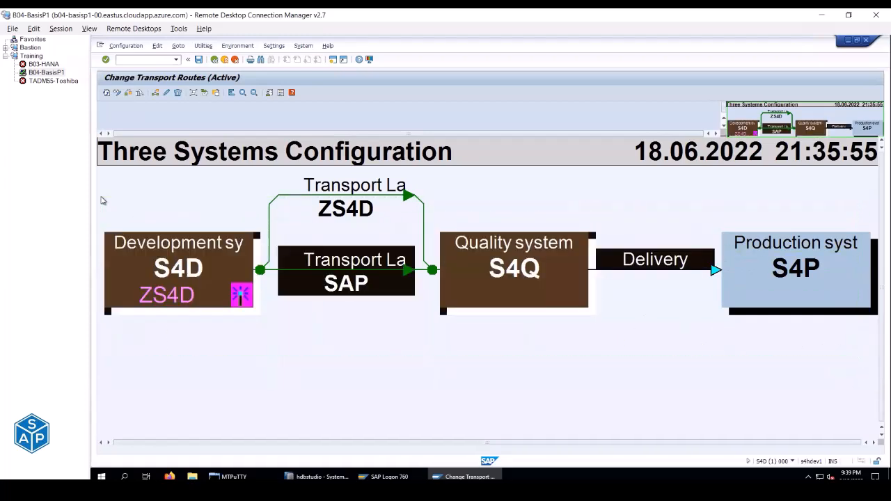
{"action": "left_click", "coordinate": [178, 93]}
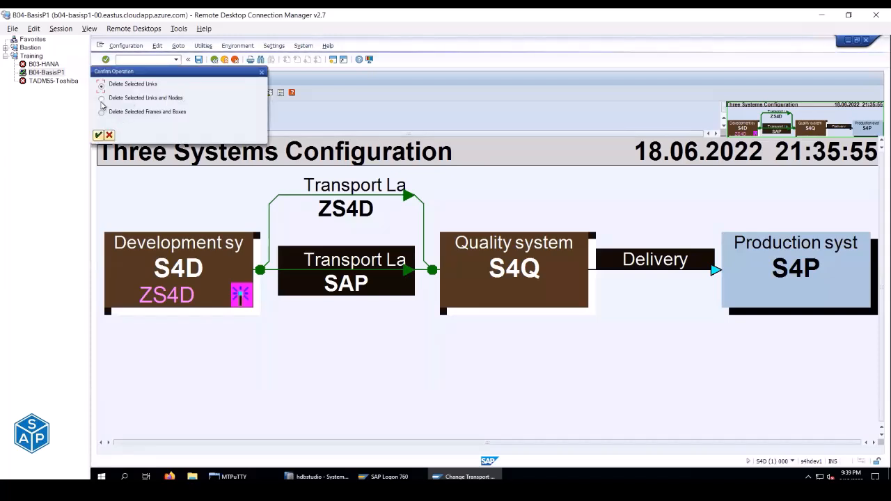
{"action": "left_click", "coordinate": [98, 135]}
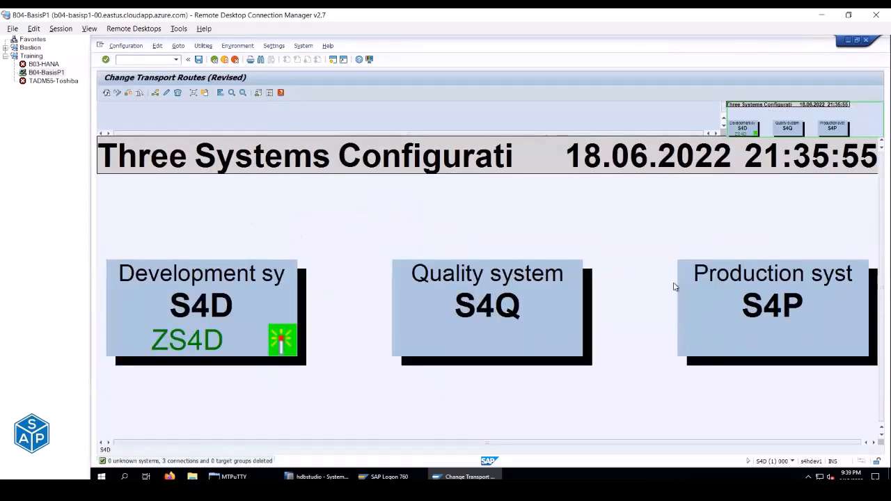
{"action": "left_click", "coordinate": [244, 288]}
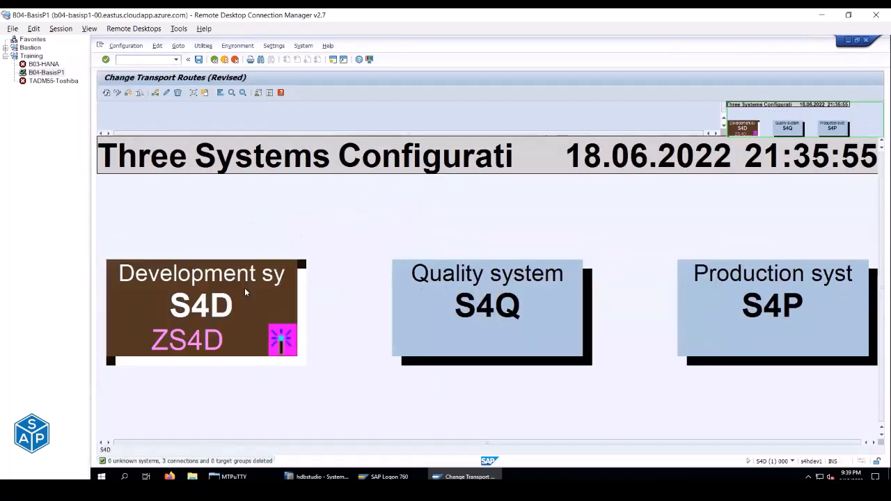
Add a consolidation transport route from S4D to S4Q using the SAP transport layer for standard objects.
{"action": "left_click", "coordinate": [432, 289]}
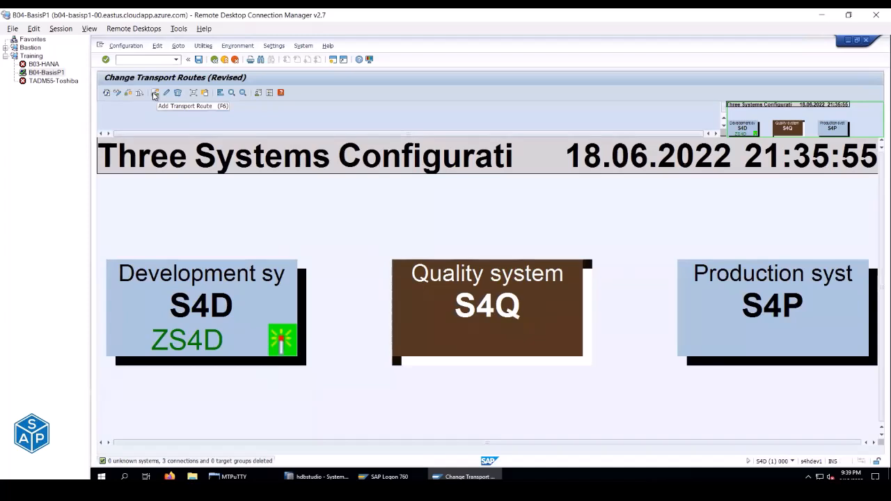
{"action": "left_click", "coordinate": [154, 95]}
{"action": "left_click_drag", "start_coordinate": [301, 301], "coordinate": [395, 308]}
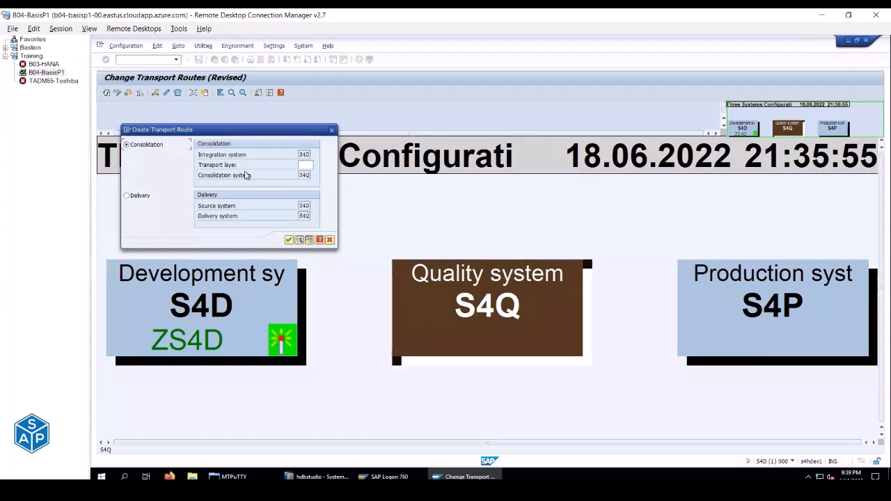
{"action": "left_click", "coordinate": [300, 165]}
{"action": "left_click", "coordinate": [317, 166]}
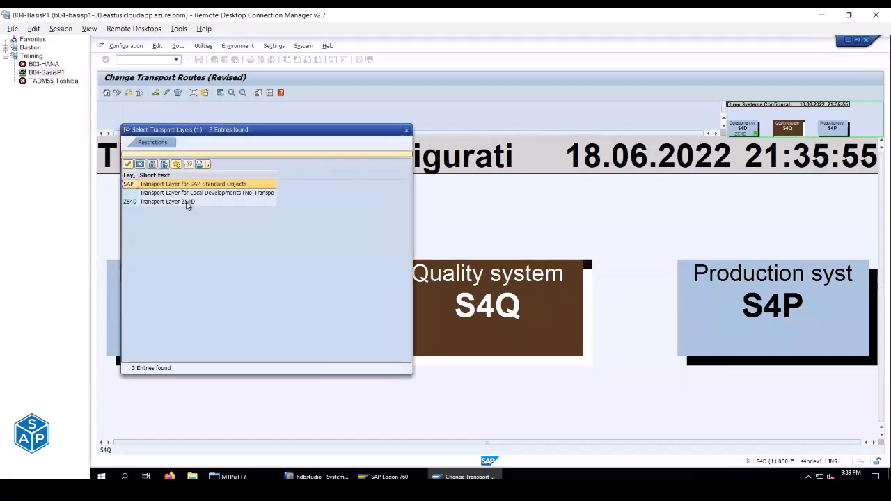
{"action": "left_click", "coordinate": [158, 202]}
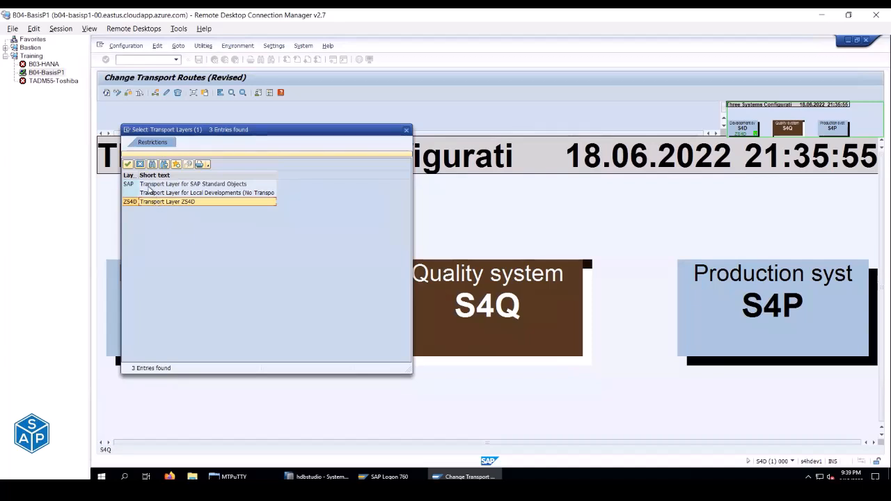
{"action": "left_click", "coordinate": [148, 186]}
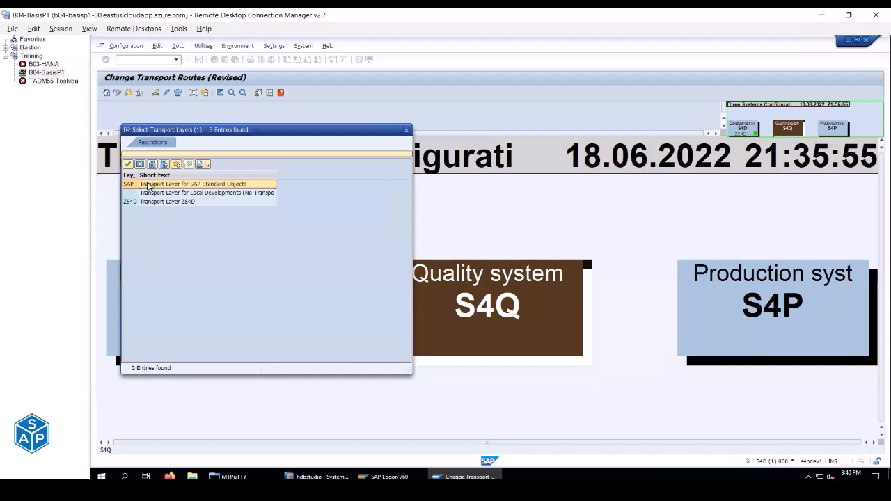
{"action": "double_click", "coordinate": [148, 186]}
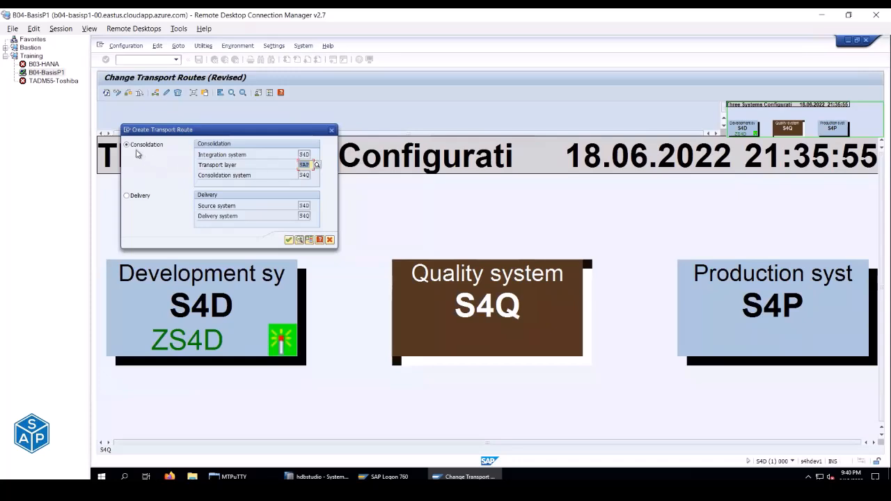
{"action": "left_click", "coordinate": [301, 153]}
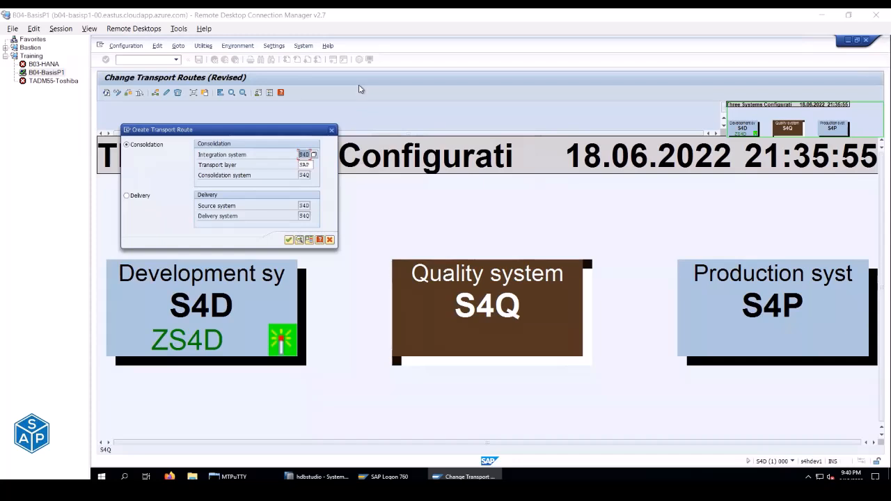
{"action": "left_click", "coordinate": [309, 175]}
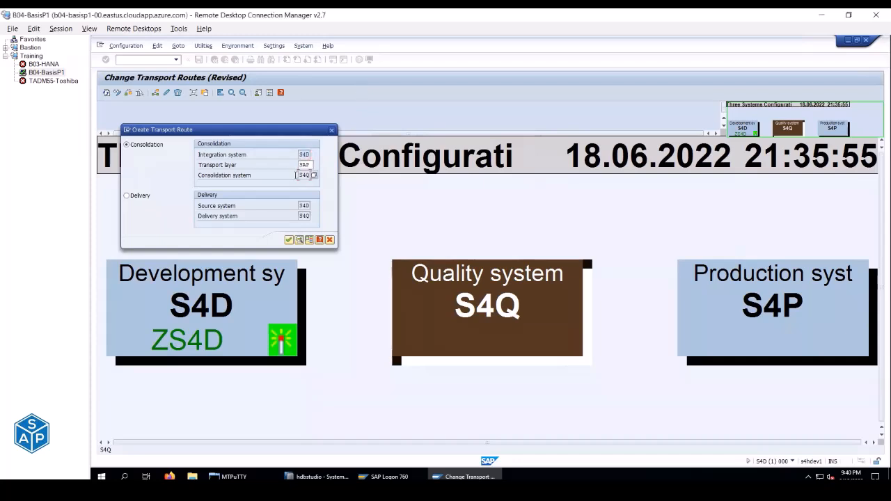
{"action": "left_click", "coordinate": [306, 165]}
{"action": "left_click", "coordinate": [316, 165]}
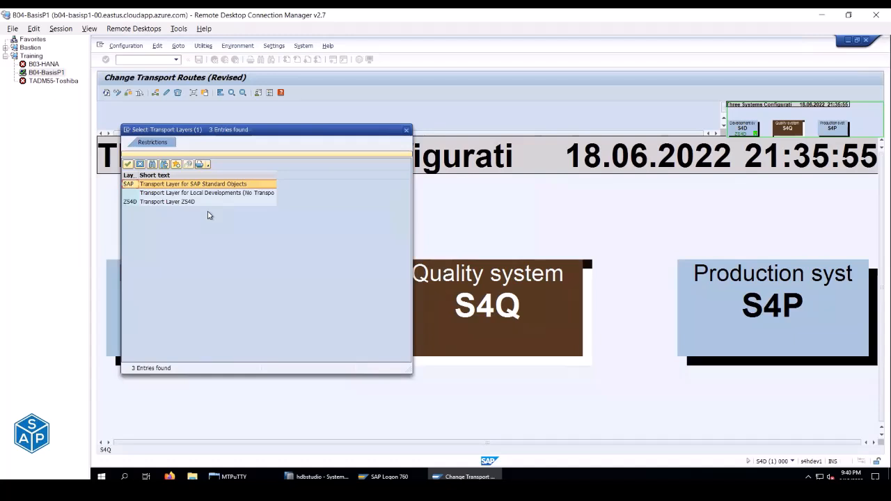
{"action": "left_click", "coordinate": [407, 131]}
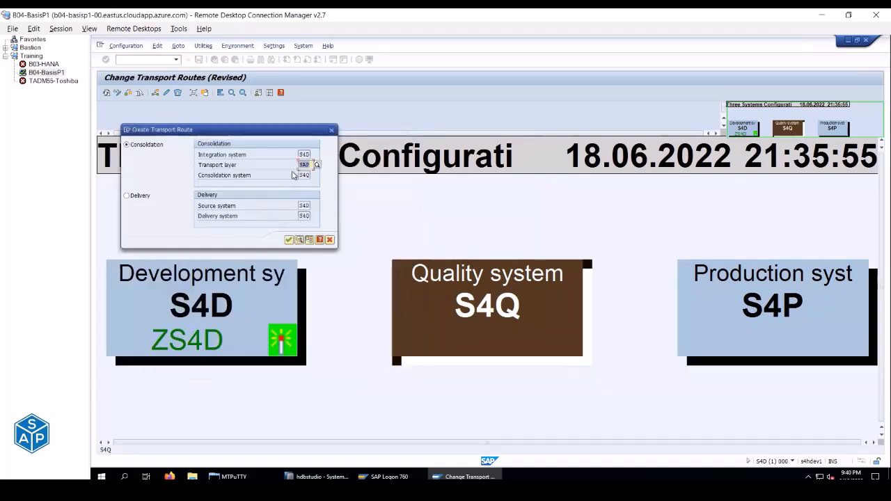
{"action": "left_click", "coordinate": [289, 239]}
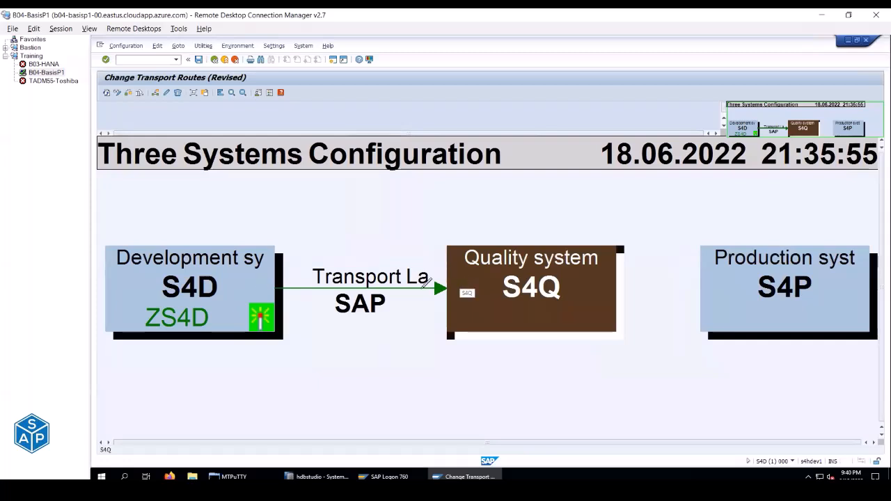
Add a second consolidation route from S4D to S4Q using transport layer ZS4D, and switch to the PowerPoint presentation.
{"action": "left_click_drag", "start_coordinate": [285, 259], "coordinate": [472, 263]}
{"action": "left_click", "coordinate": [305, 165]}
{"action": "left_click", "coordinate": [316, 166]}
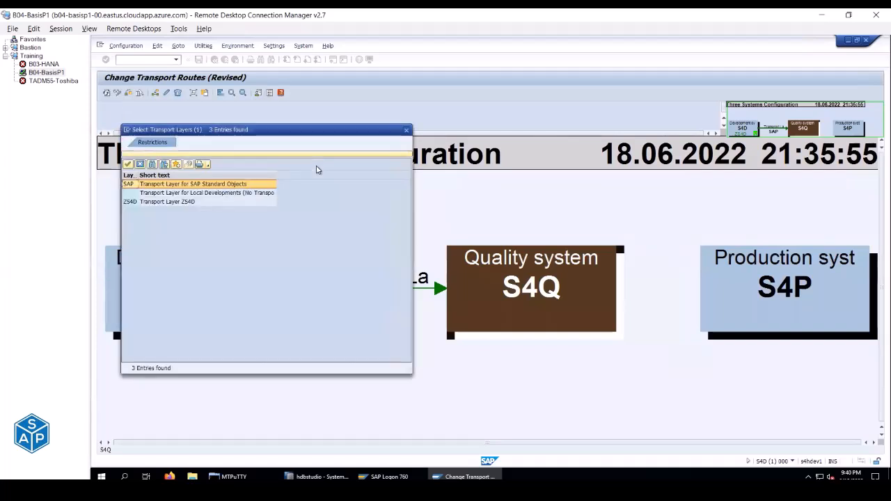
{"action": "double_click", "coordinate": [148, 204]}
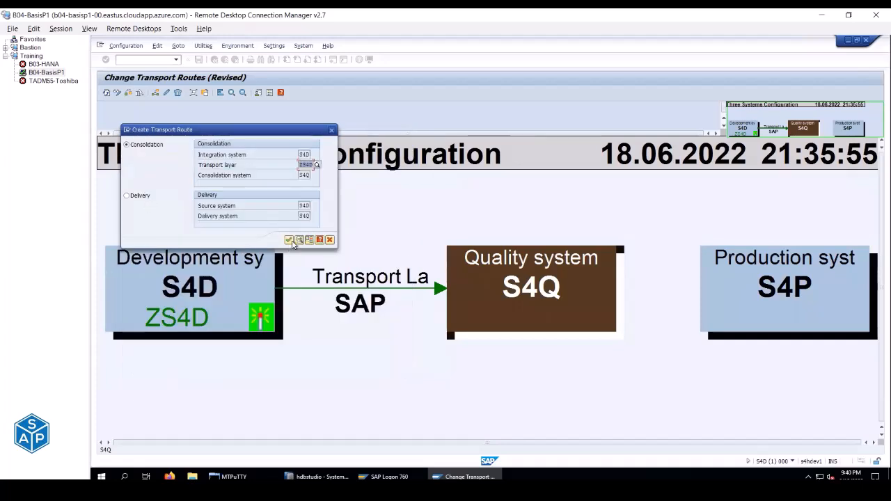
{"action": "left_click", "coordinate": [288, 239]}
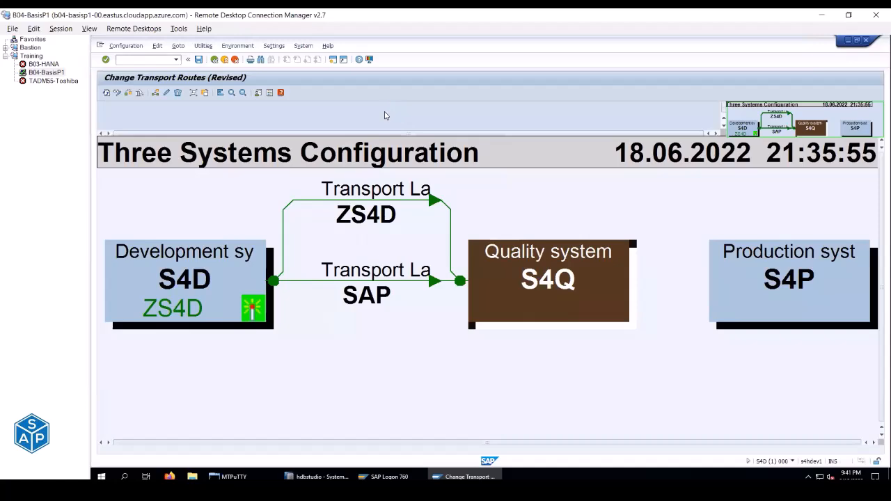
{"action": "key", "text": "alt+Tab"}
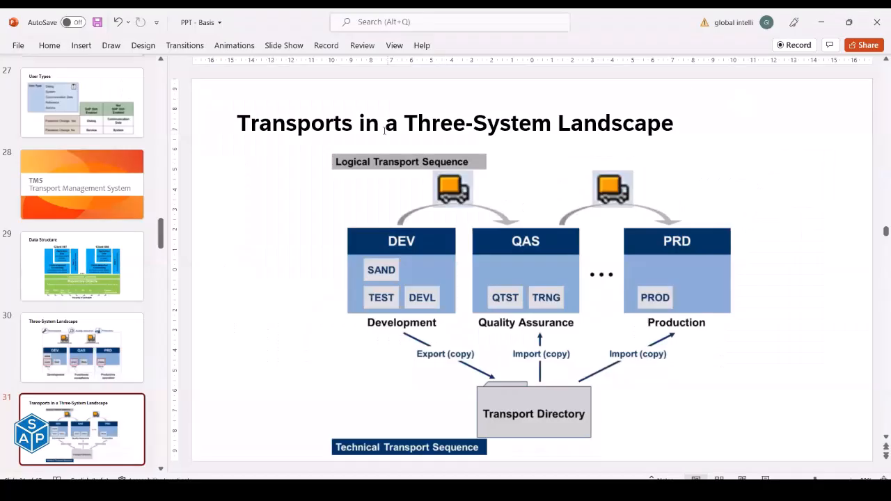
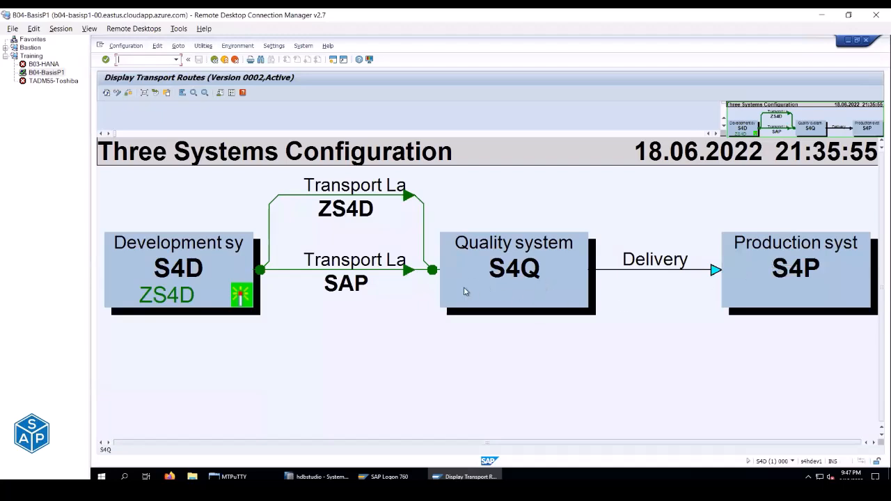
In the SAP transport route display, examine the S4Q system attributes, standard transport layer and import targets, and close them.
{"action": "double_click", "coordinate": [515, 283]}
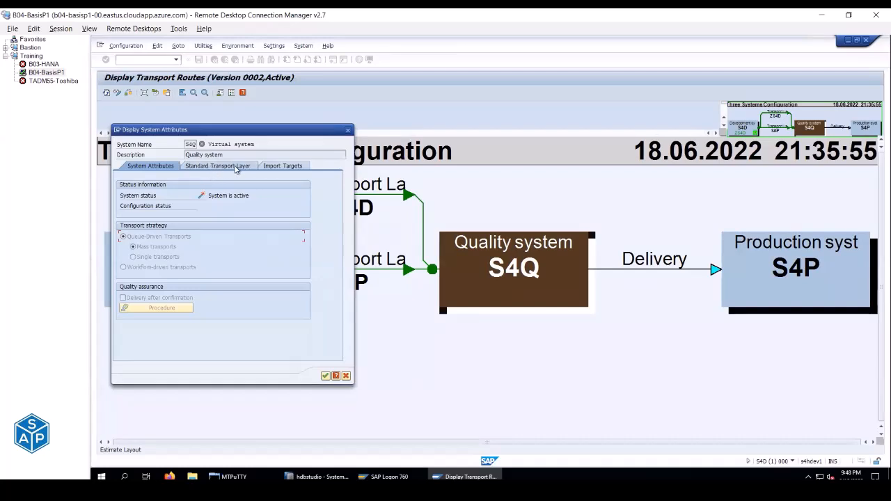
{"action": "left_click", "coordinate": [195, 168]}
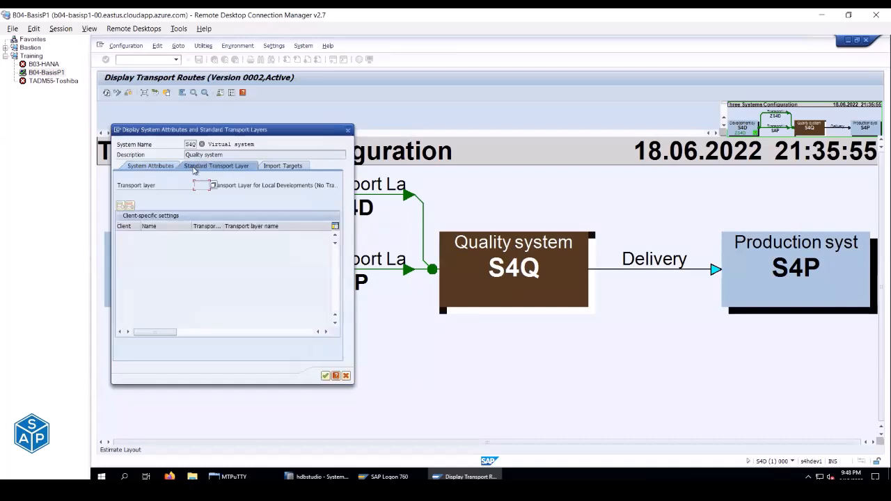
{"action": "left_click", "coordinate": [269, 168]}
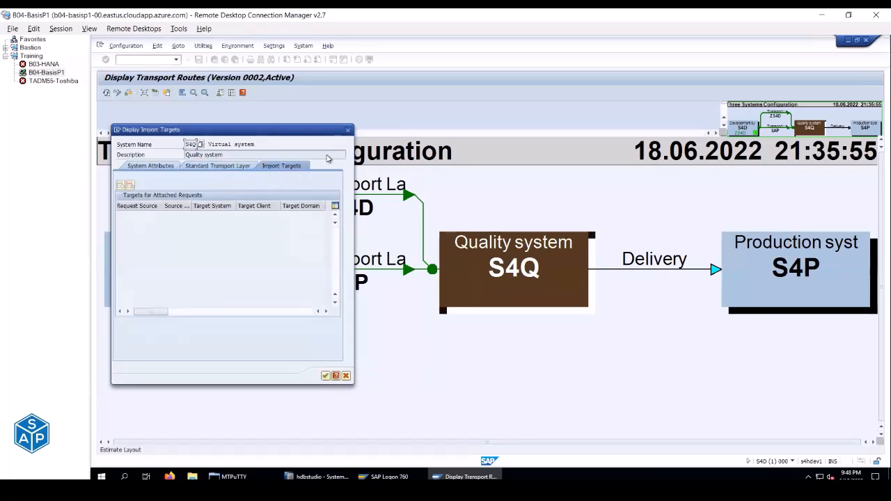
{"action": "left_click", "coordinate": [348, 131]}
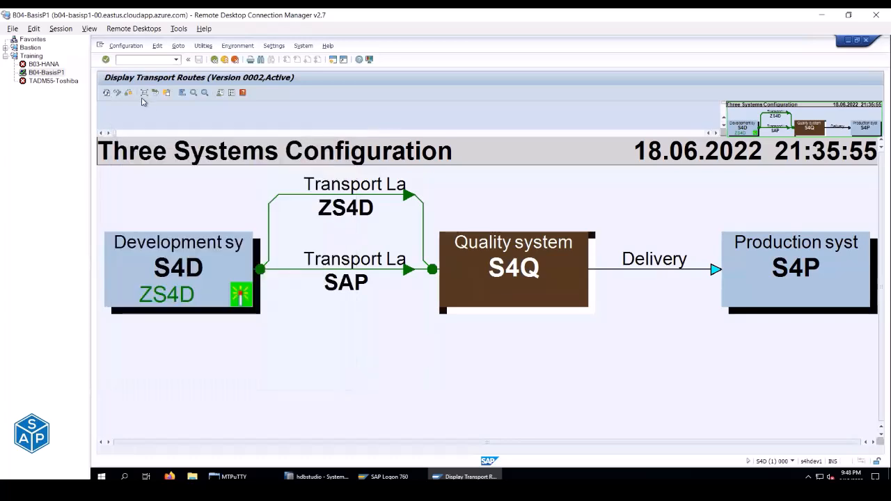
Open the active transport routes for changing and examine the editable attributes of S4Q and S4P without changing them.
{"action": "left_click", "coordinate": [117, 94]}
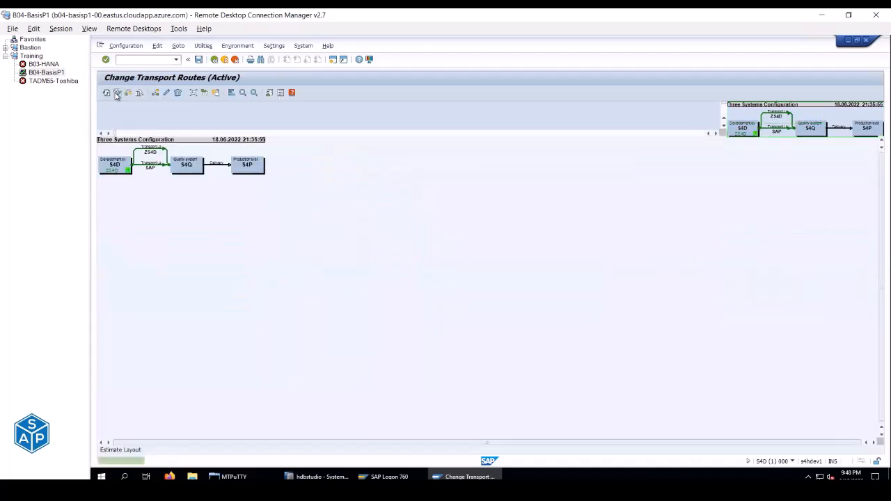
{"action": "left_click", "coordinate": [243, 94]}
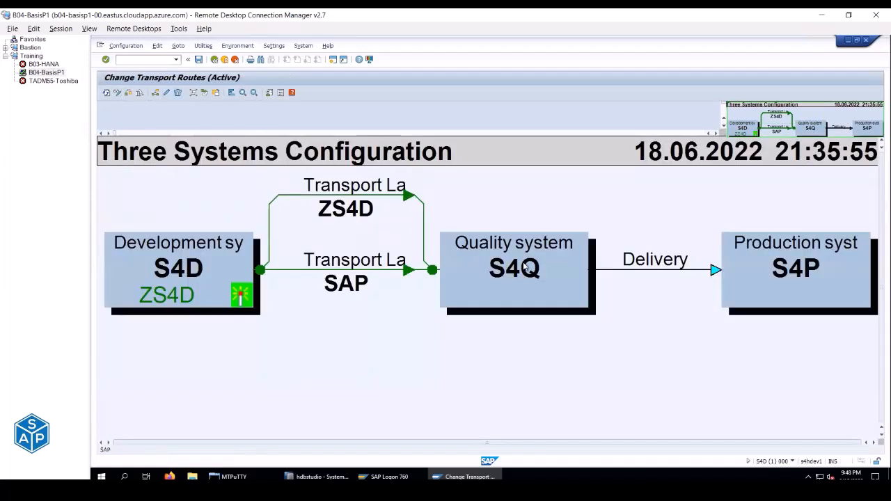
{"action": "double_click", "coordinate": [524, 267]}
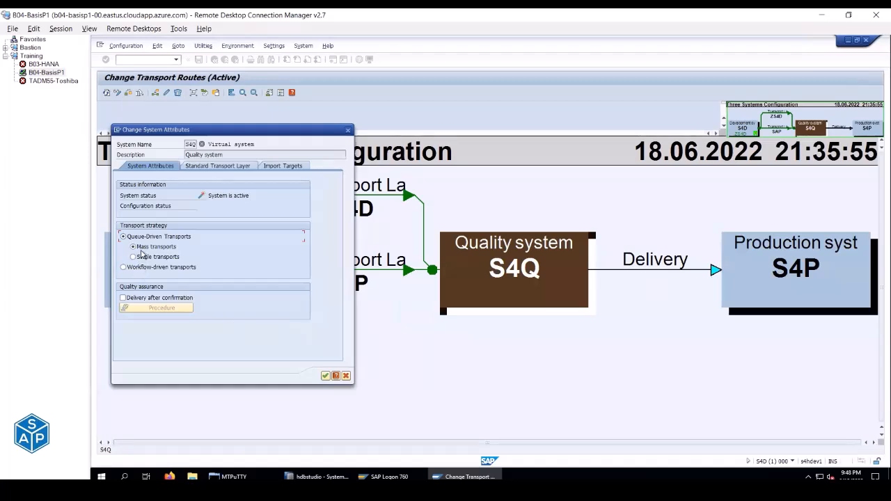
{"action": "left_click", "coordinate": [279, 169]}
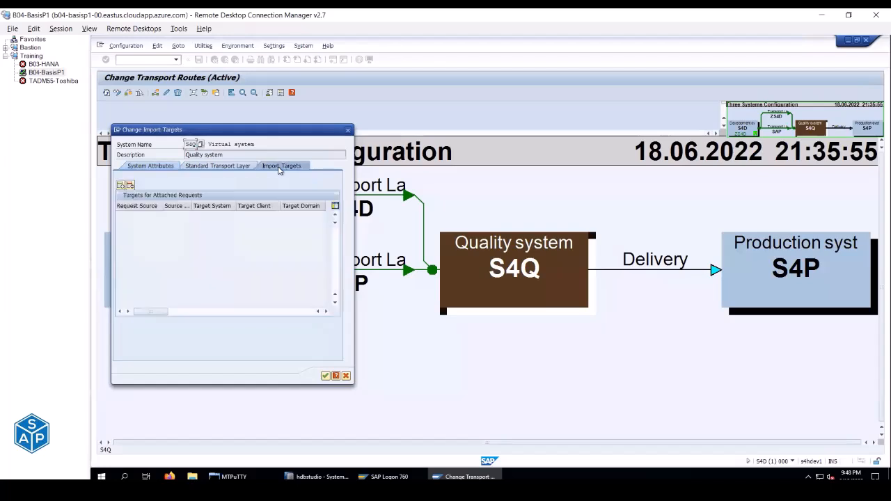
{"action": "left_click", "coordinate": [215, 167]}
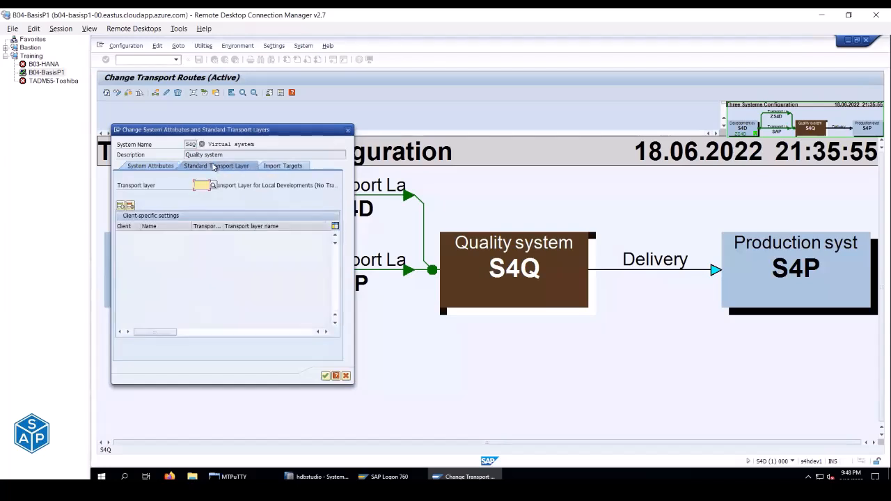
{"action": "left_click", "coordinate": [161, 167]}
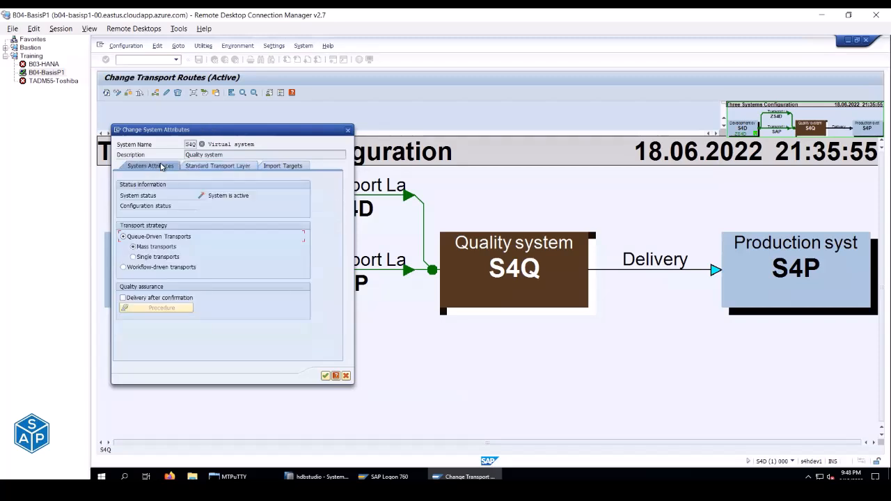
{"action": "left_click", "coordinate": [345, 376]}
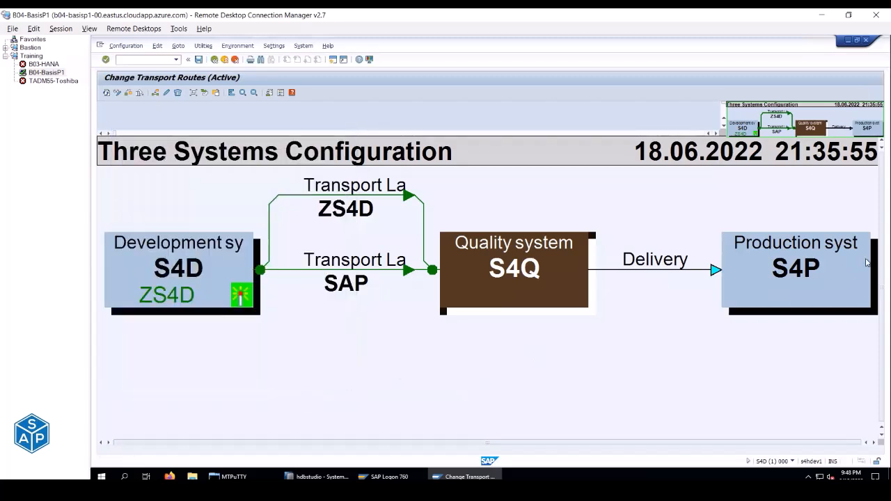
{"action": "double_click", "coordinate": [806, 273]}
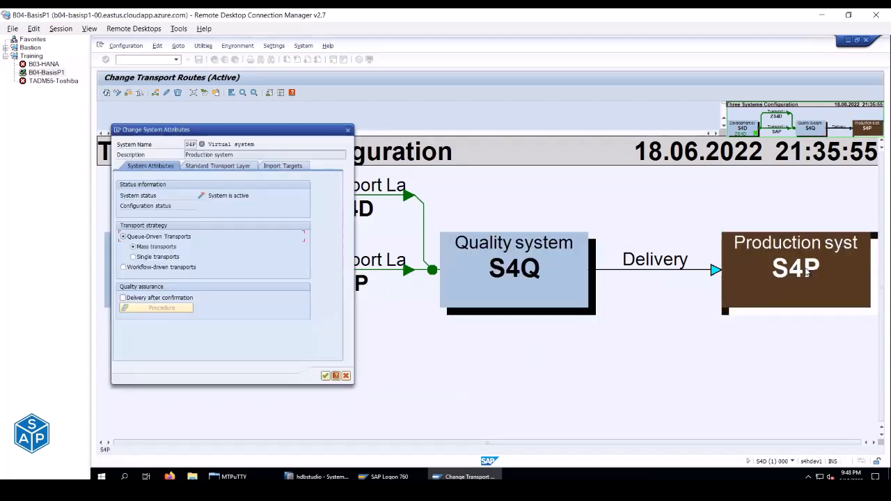
{"action": "left_click", "coordinate": [346, 131]}
Try enabling delivery after confirmation on S4Q with approval by department and request owner, and discard the changes.
{"action": "double_click", "coordinate": [483, 271]}
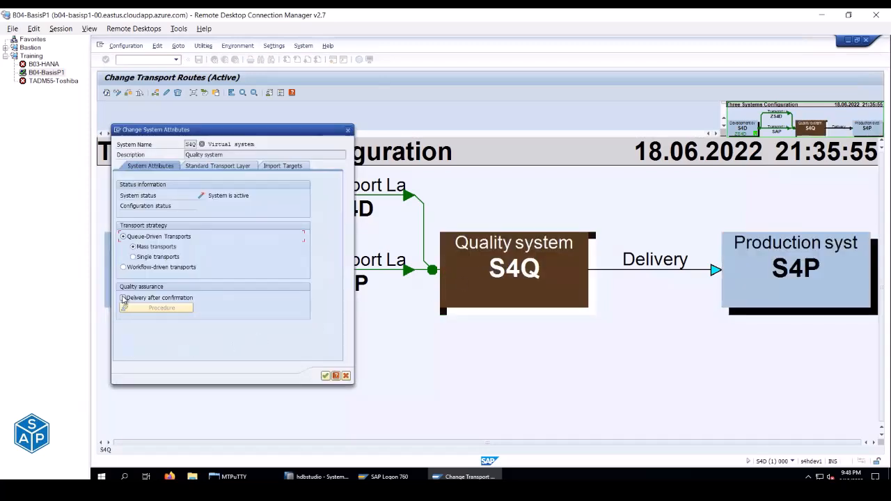
{"action": "left_click", "coordinate": [123, 298]}
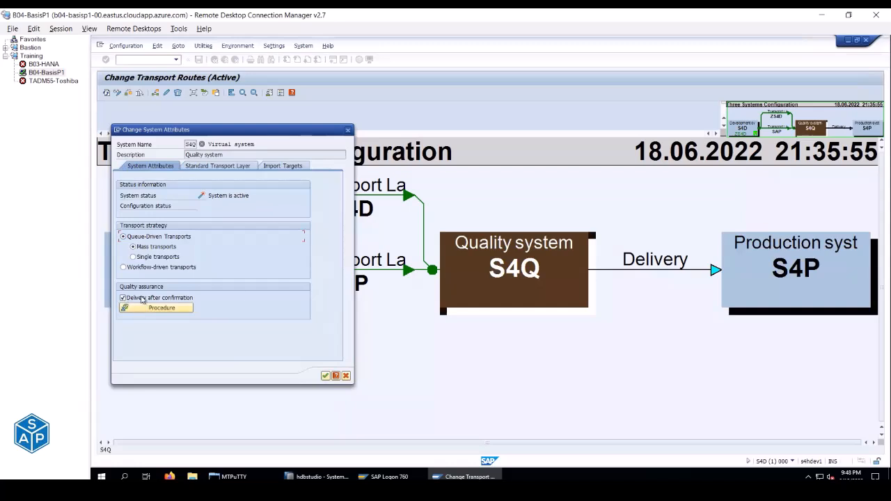
{"action": "left_click", "coordinate": [165, 308]}
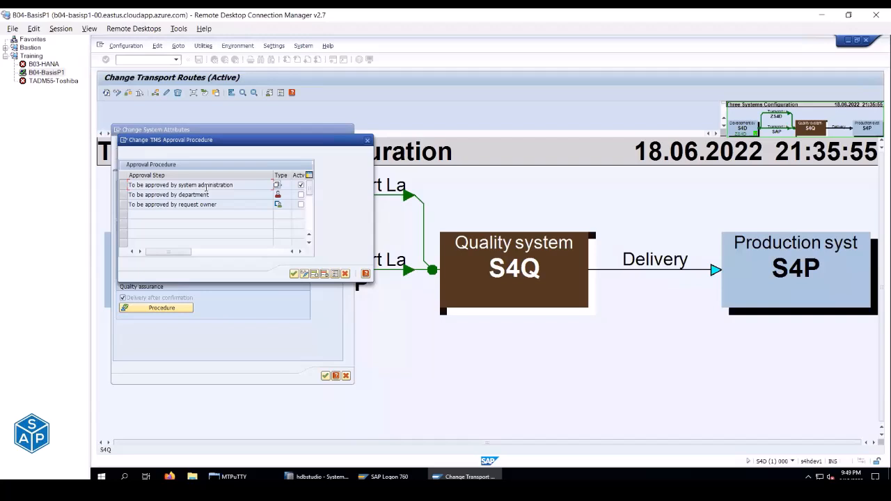
{"action": "left_click", "coordinate": [300, 195]}
{"action": "left_click", "coordinate": [301, 205]}
{"action": "key", "text": "Escape"}
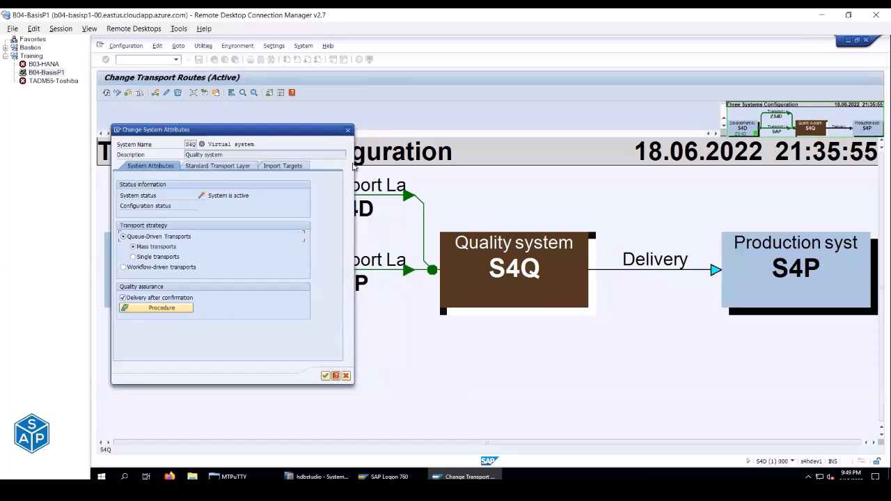
{"action": "key", "text": "Escape"}
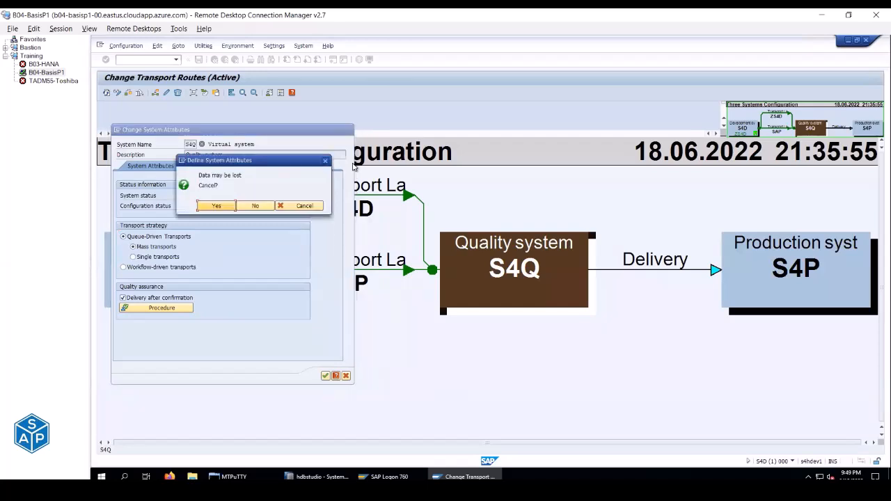
{"action": "left_click", "coordinate": [255, 207]}
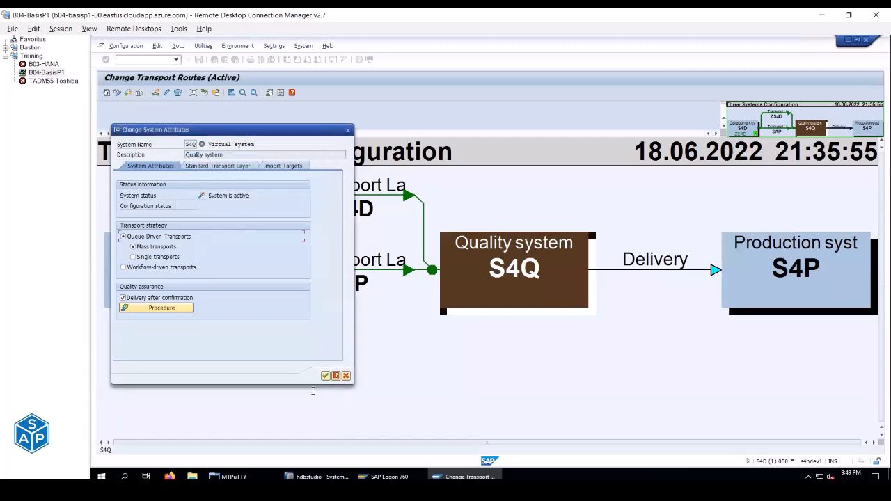
{"action": "left_click", "coordinate": [346, 376]}
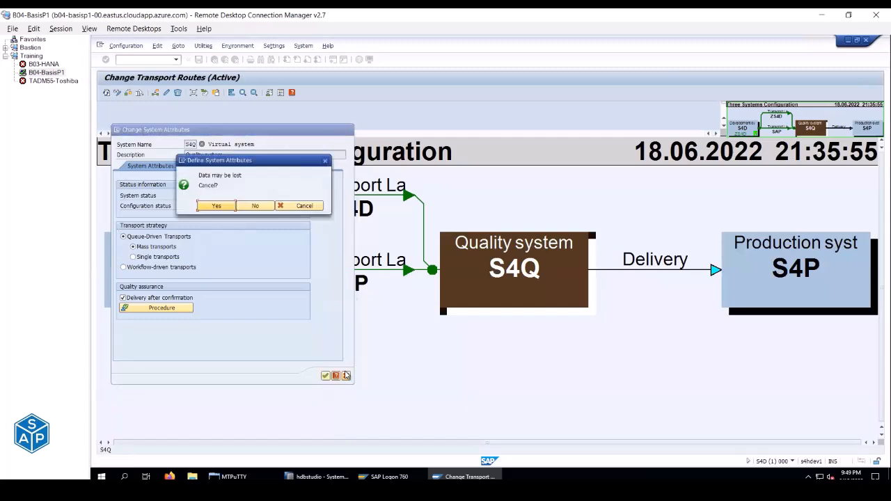
{"action": "left_click", "coordinate": [216, 207]}
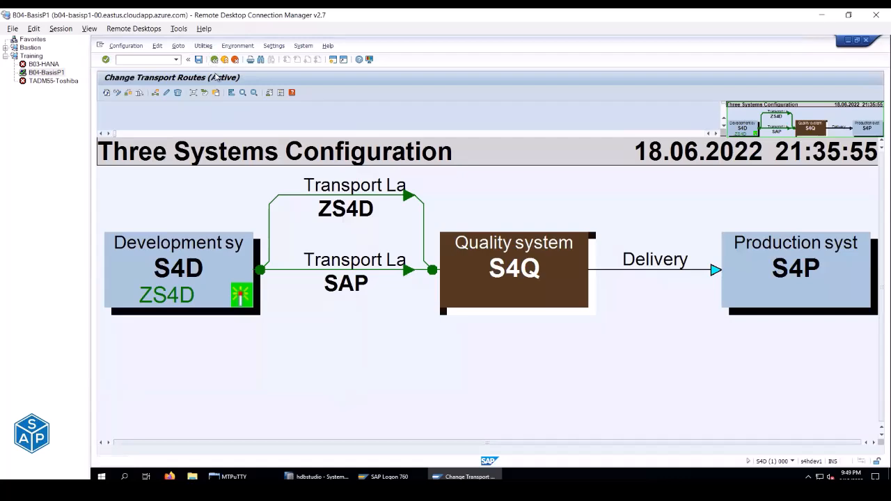
Leave the transport routes, switch to the PowerPoint slide show and go to the slide on the transport directory /usr/sap/trans.
{"action": "left_click", "coordinate": [214, 60]}
{"action": "key", "text": "alt+Tab"}
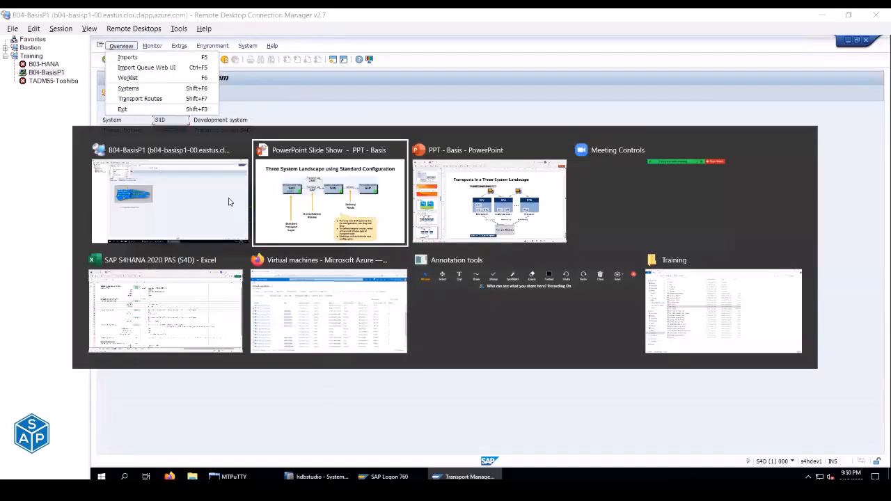
{"action": "key", "text": "Right"}
{"action": "key", "text": "Left"}
{"action": "key", "text": "Left"}
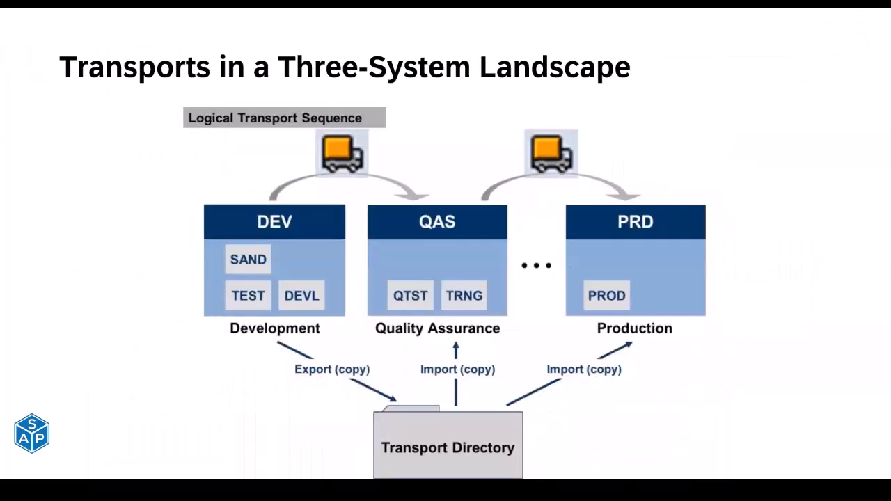
{"action": "key", "text": "Right"}
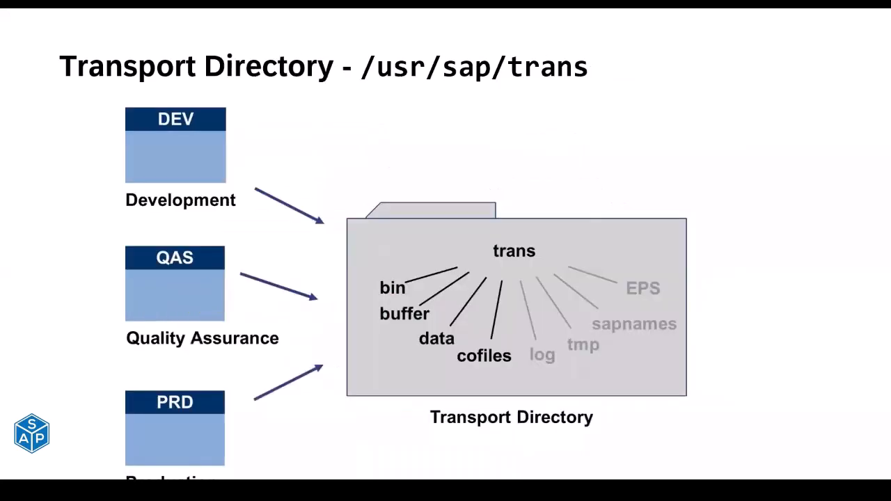